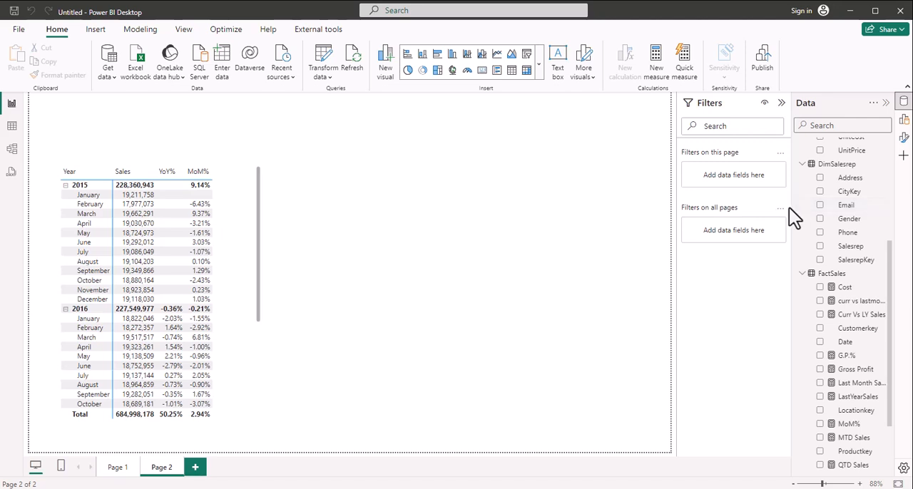
Step: Collapse the report filters area and widen the field list beside the canvas
click(782, 105)
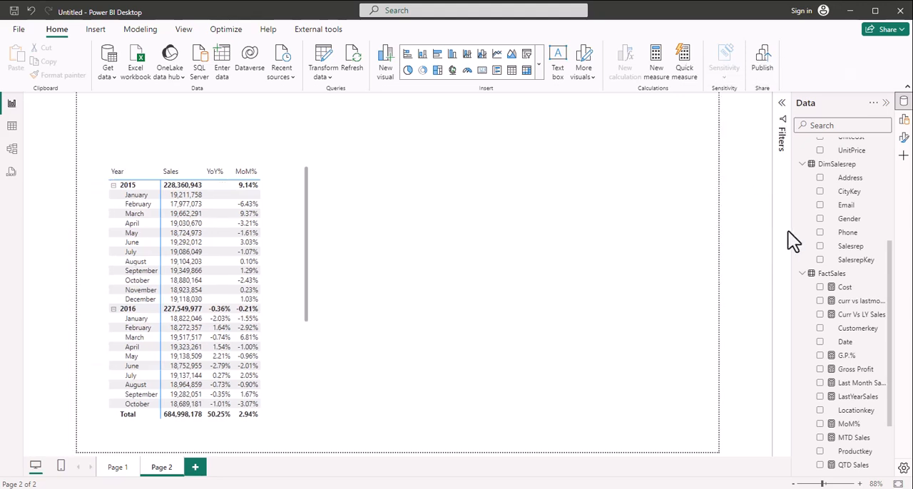
drag(791, 231, 763, 226)
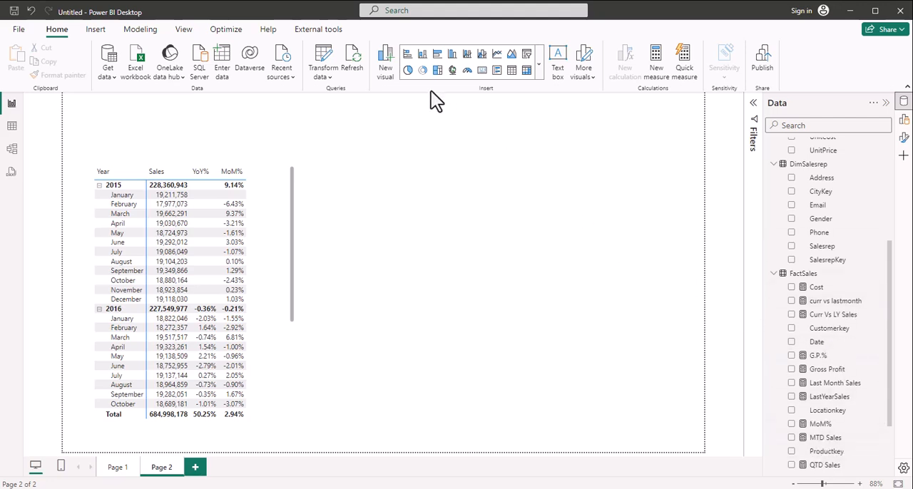
Step: Create a calculated table named AllMeasures with nothing after the equals sign
click(141, 29)
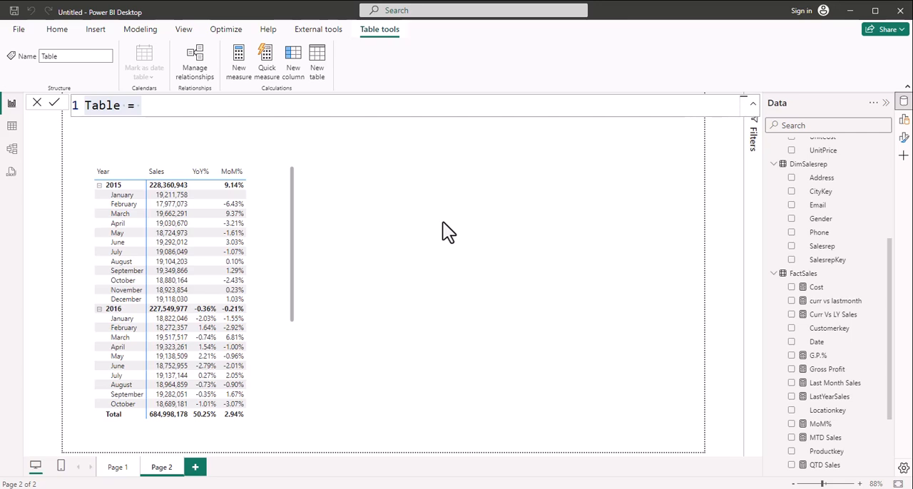
key(ctrl+a)
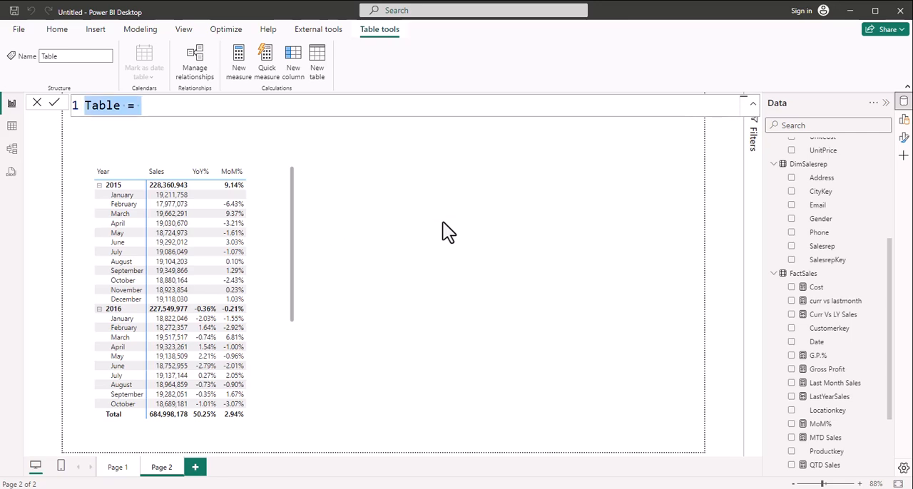
text(Allm)
key(BackSpace)
text(Measure)
key(BackSpace)
key(BackSpace)
text(ures =)
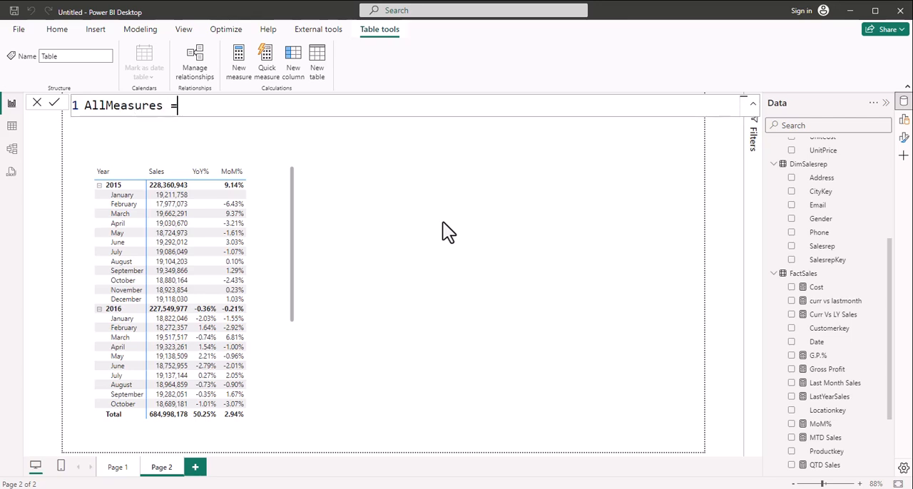
key(shift+Return)
key(BackSpace)
key(Return)
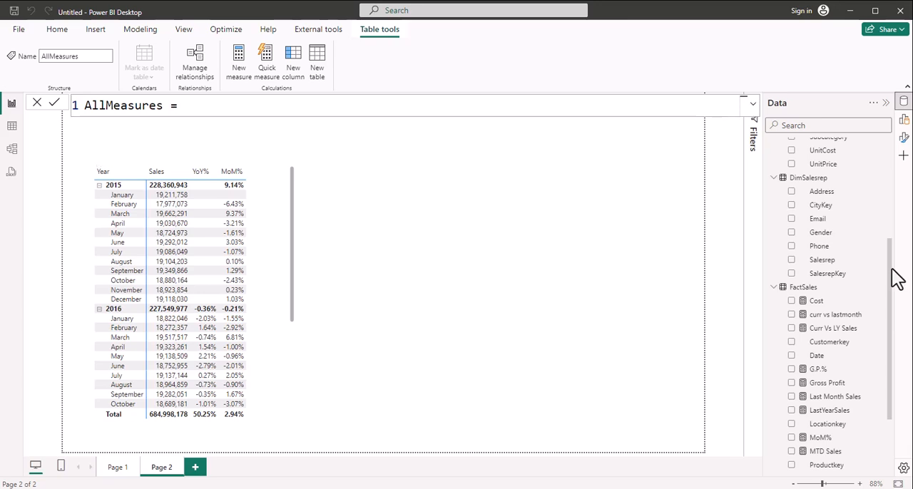
Step: Expand the AllMeasures table to inspect its fields, and look over the measures stored in FactSales
drag(895, 276, 878, 149)
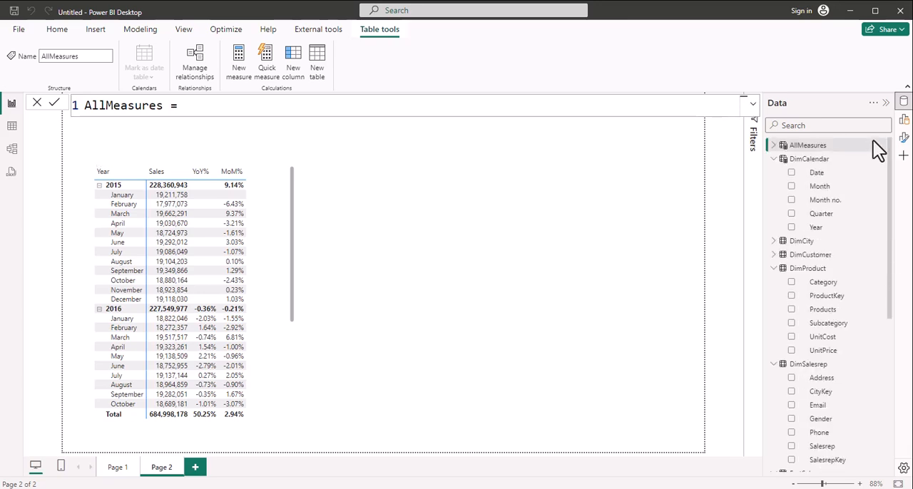
click(772, 147)
click(774, 147)
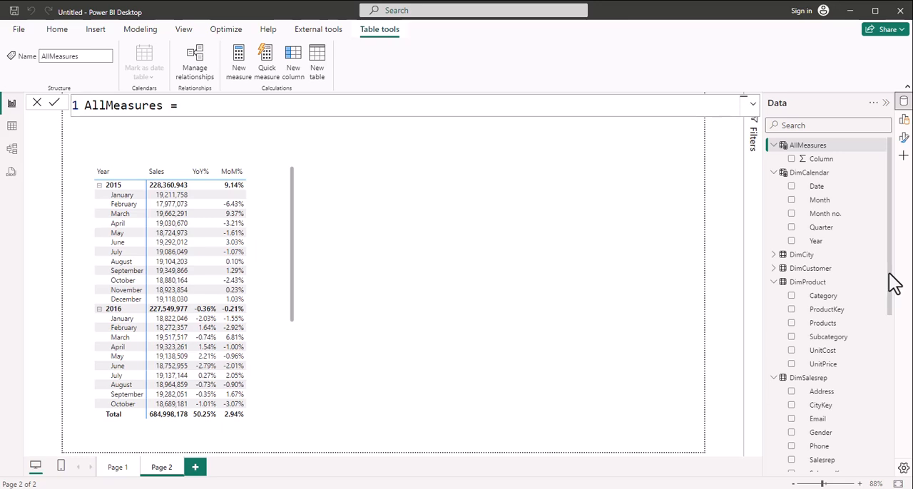
drag(889, 273, 906, 401)
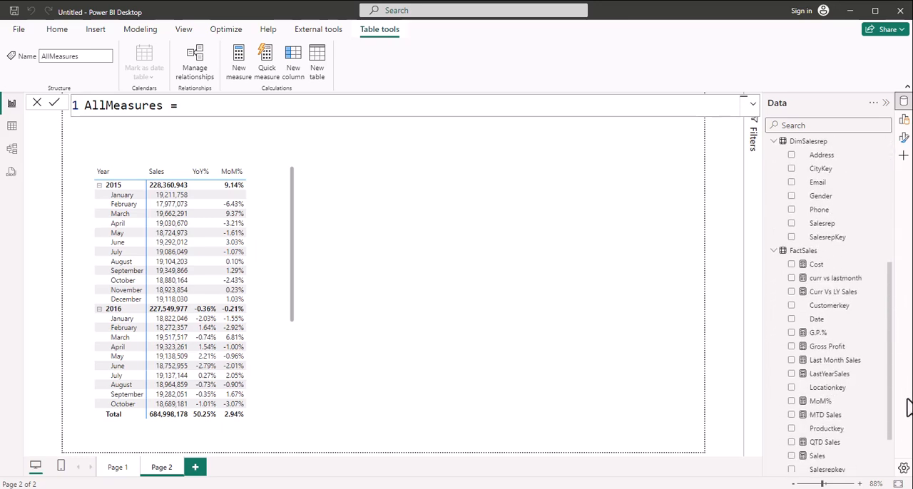
Step: Select the Cost measure of FactSales in the model view and check which home tables it can be assigned to
click(14, 152)
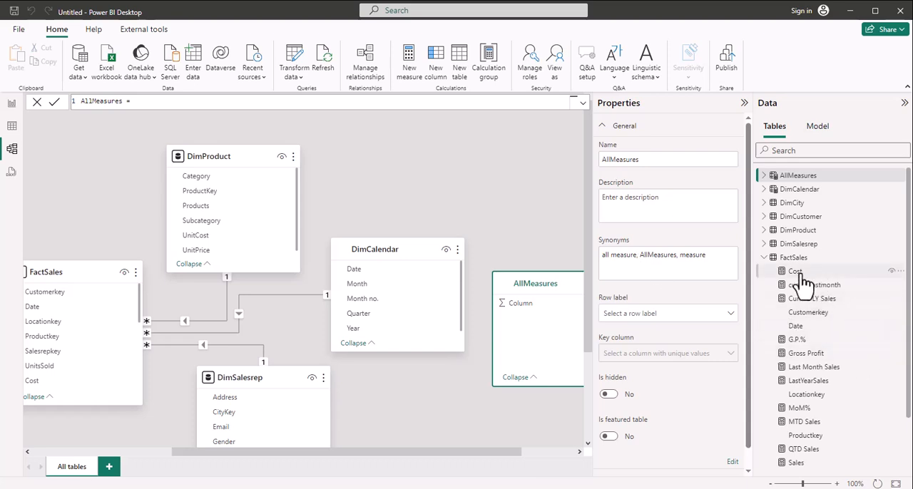
click(797, 273)
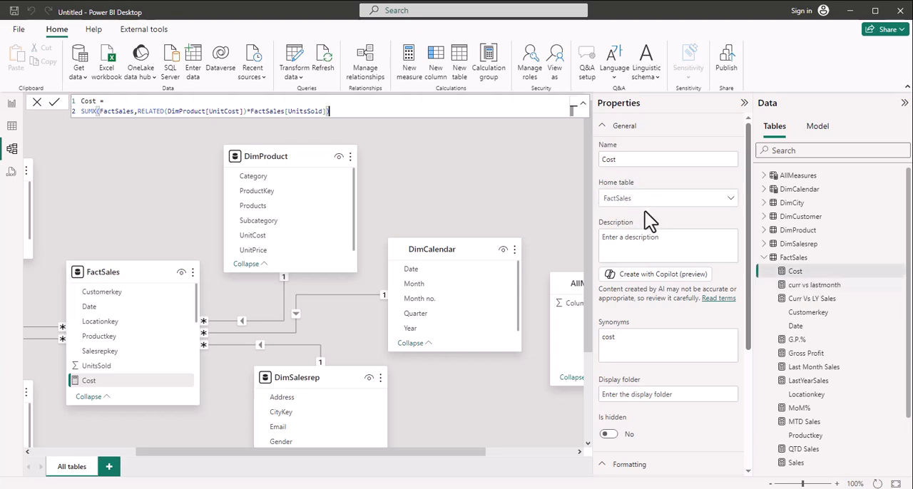
click(730, 199)
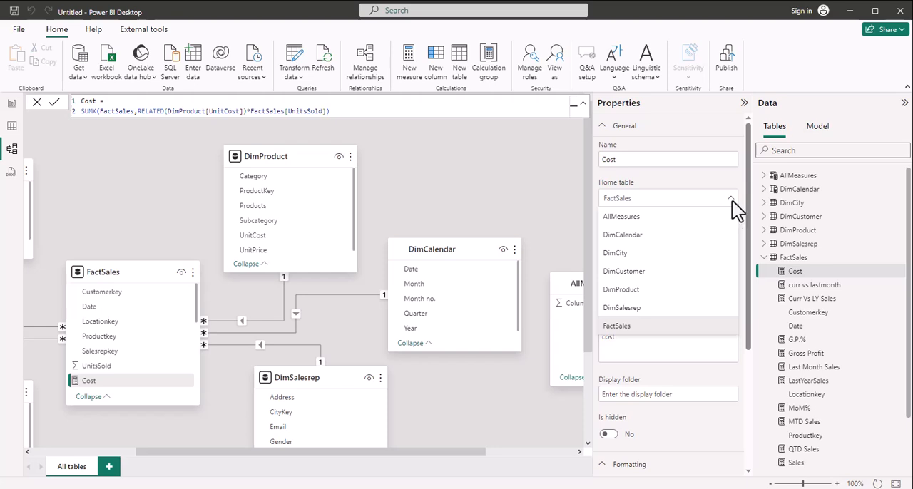
click(732, 200)
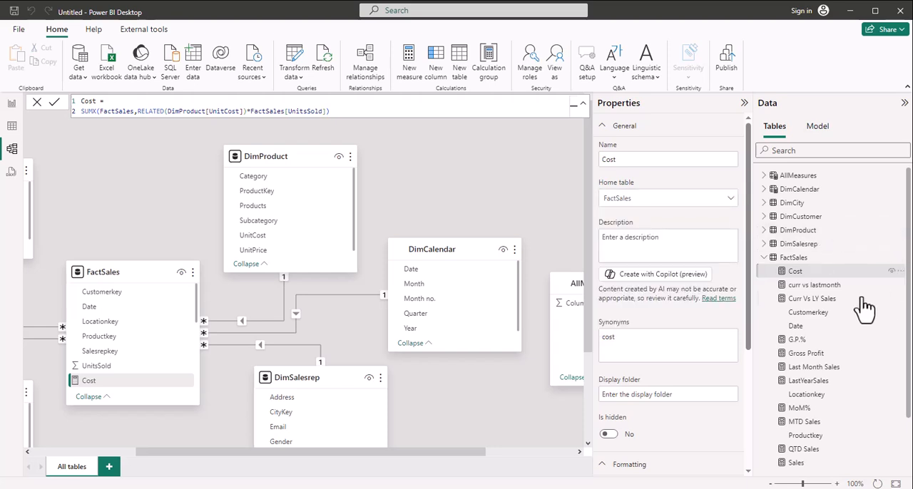
Step: Add all other FactSales measures, from curr vs lastmonth to YTD Sales, to the selection with Cost and set their home table to AllMeasures
ctrl+click(818, 286)
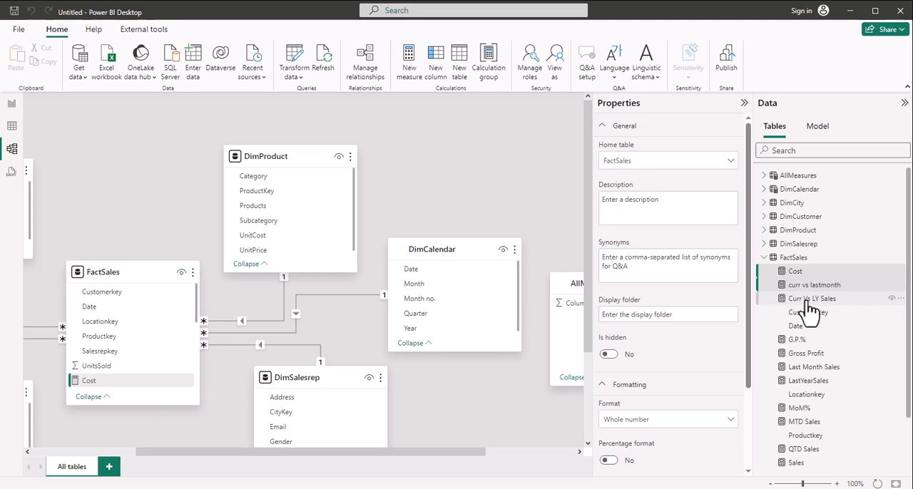
ctrl+click(808, 303)
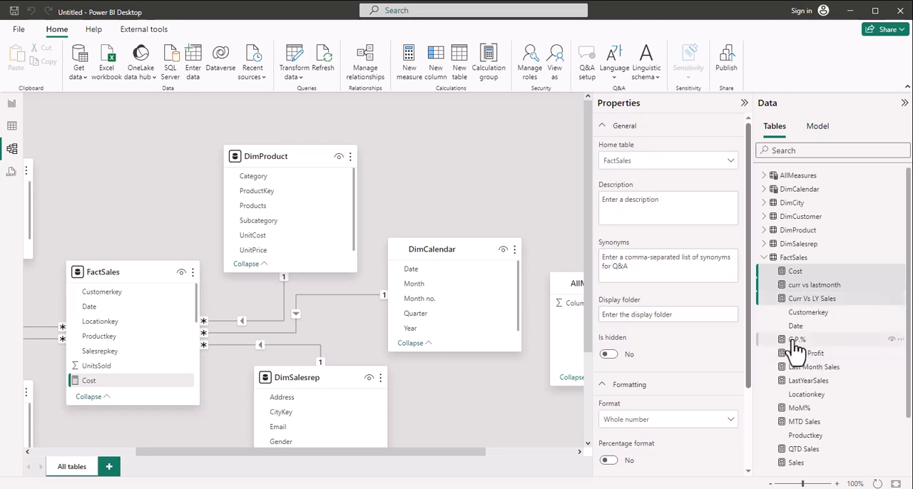
ctrl+click(797, 343)
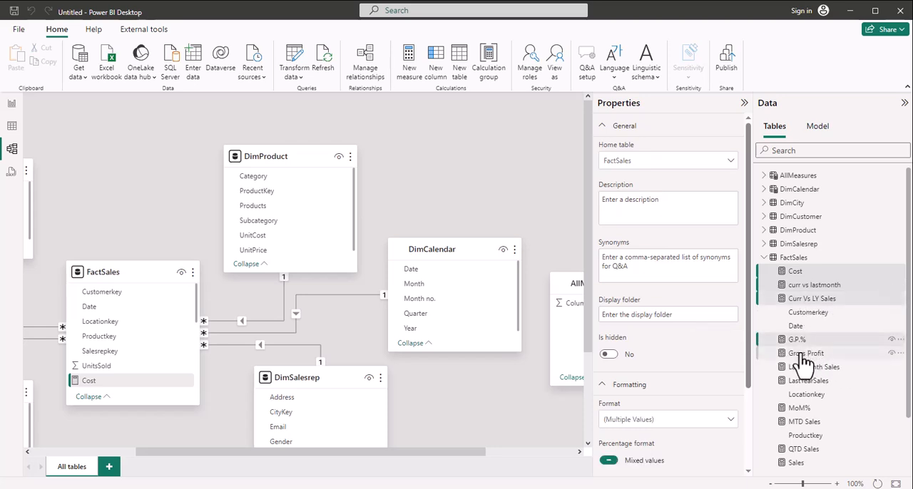
ctrl+click(803, 353)
ctrl+click(804, 367)
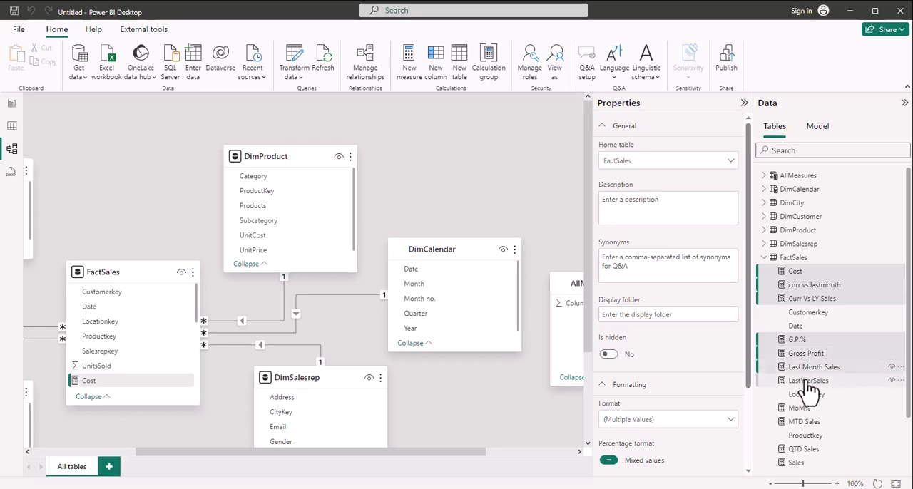
ctrl+click(807, 383)
ctrl+click(800, 410)
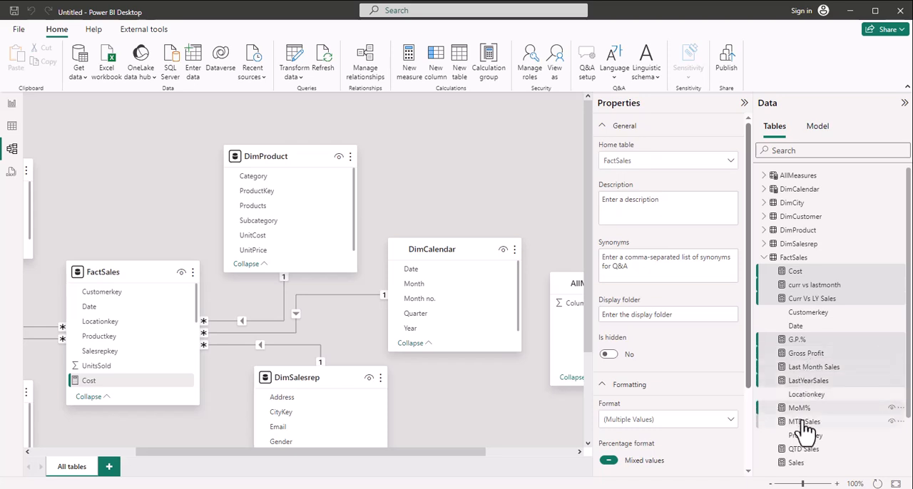
ctrl+click(801, 422)
ctrl+click(802, 450)
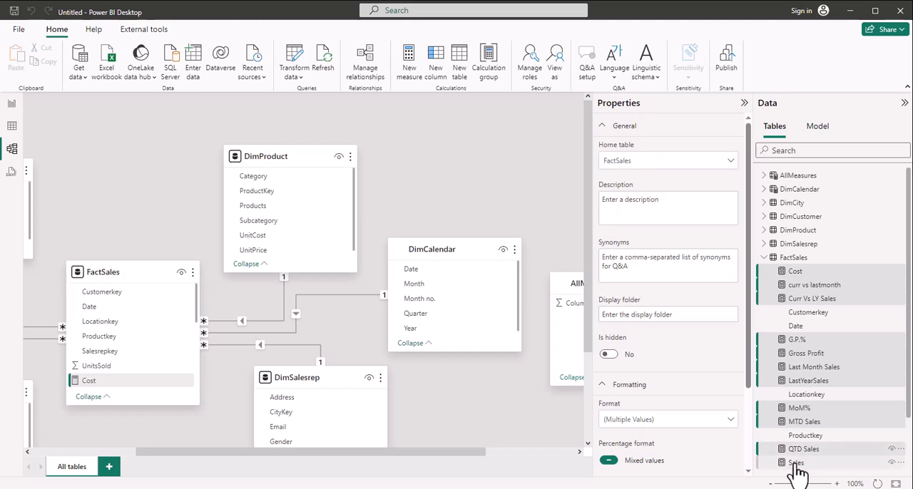
ctrl+click(796, 464)
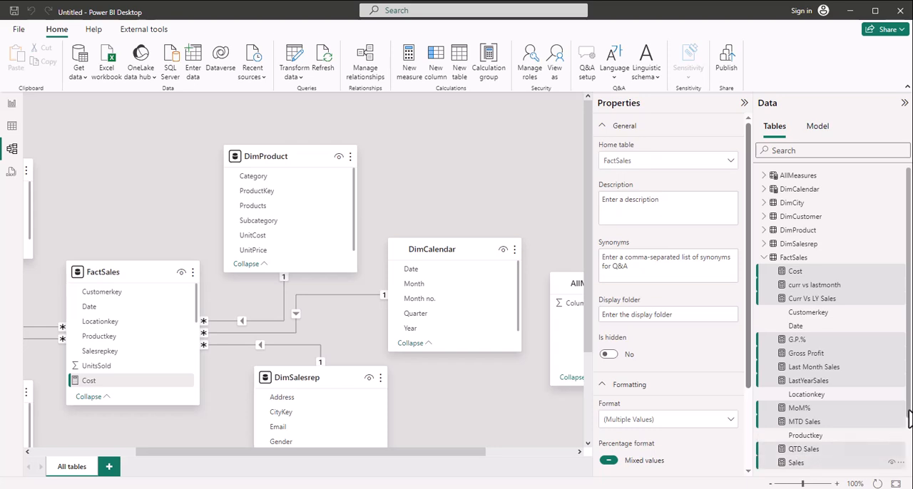
drag(908, 421, 908, 471)
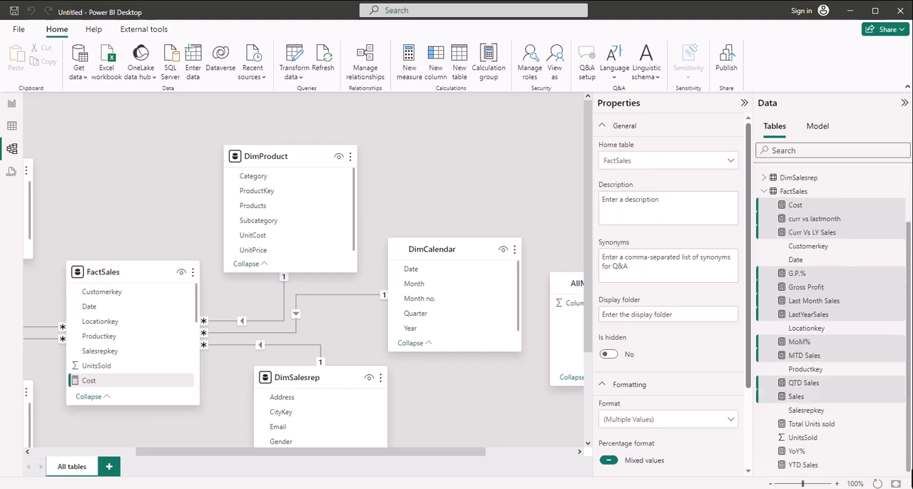
ctrl+click(812, 423)
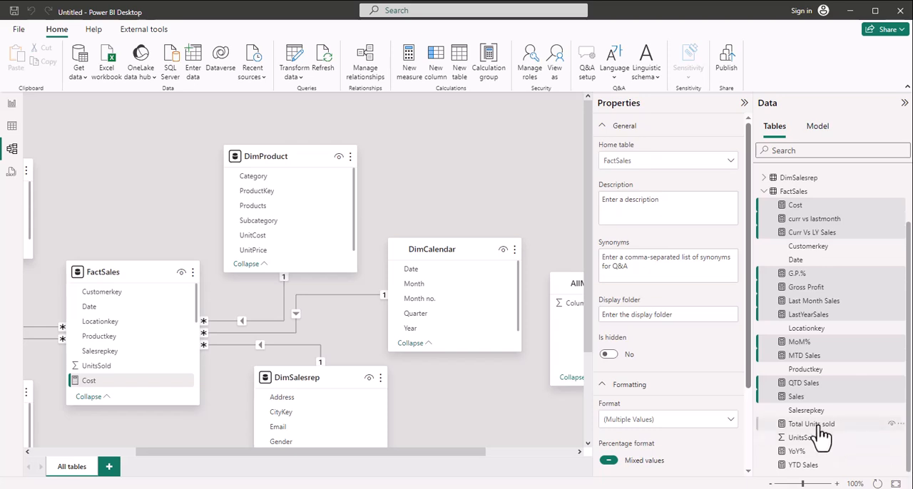
ctrl+click(797, 451)
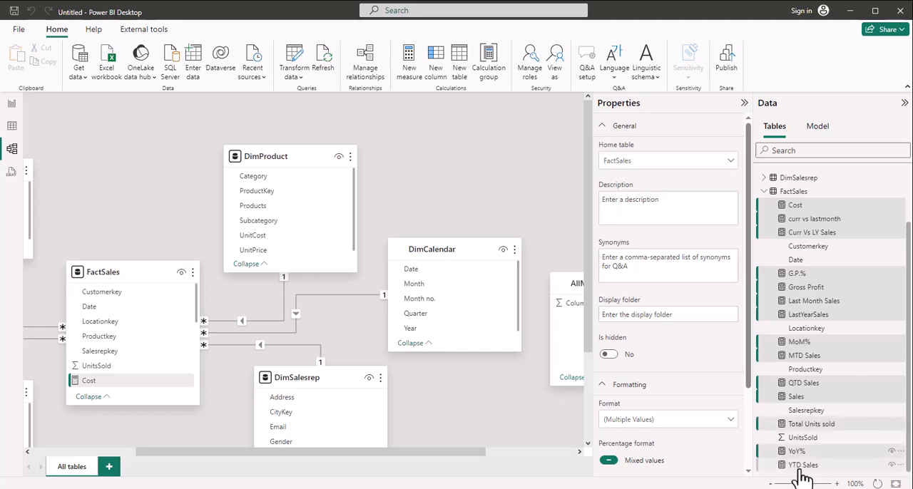
ctrl+click(798, 469)
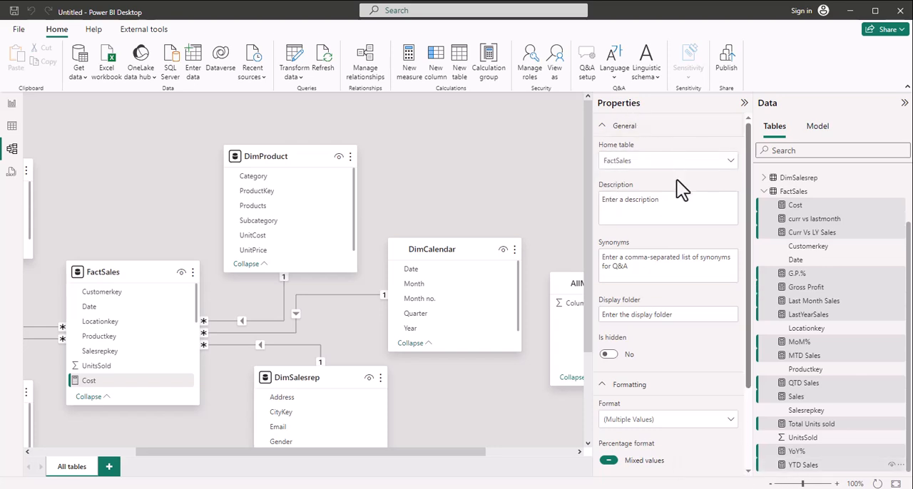
click(732, 168)
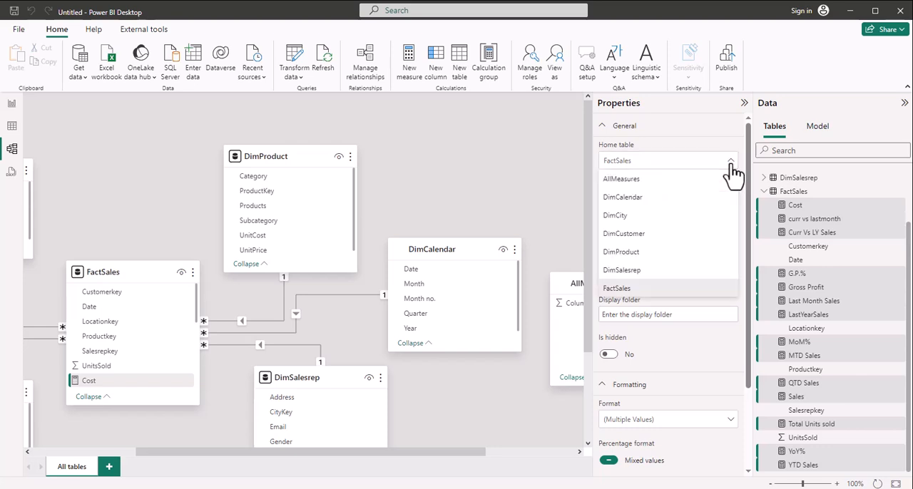
click(628, 183)
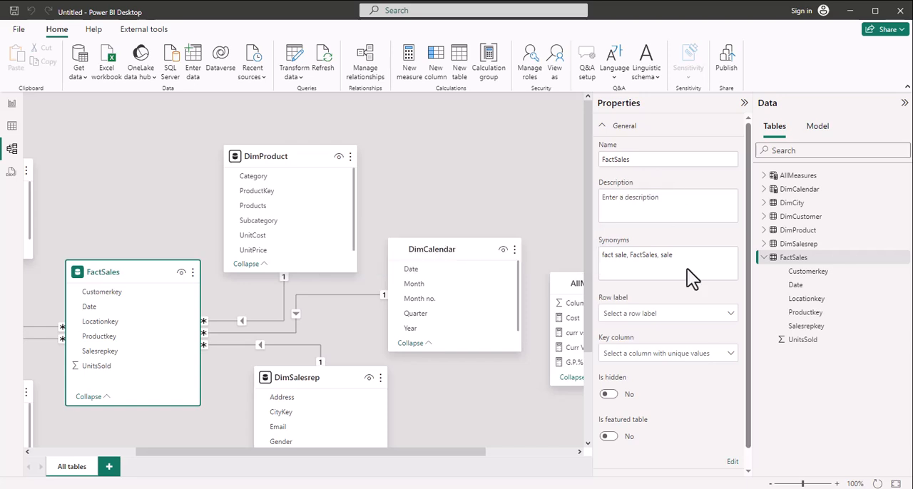
Step: Expand the AllMeasures table and set the Sales measure's display folder to Sales
click(765, 178)
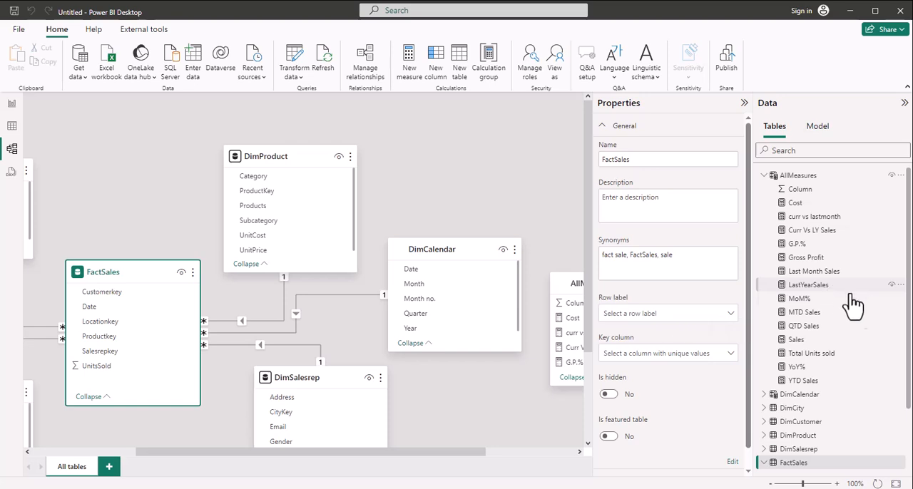
click(813, 341)
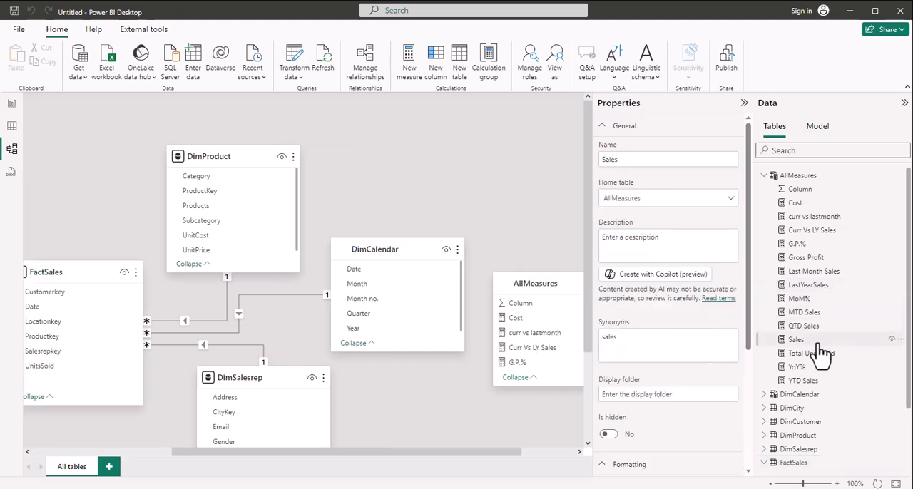
click(684, 395)
text(Sales)
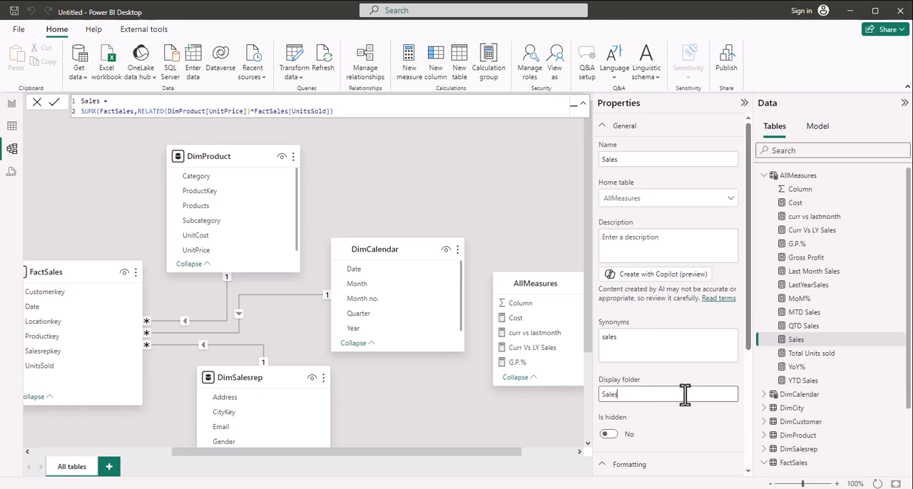
key(Return)
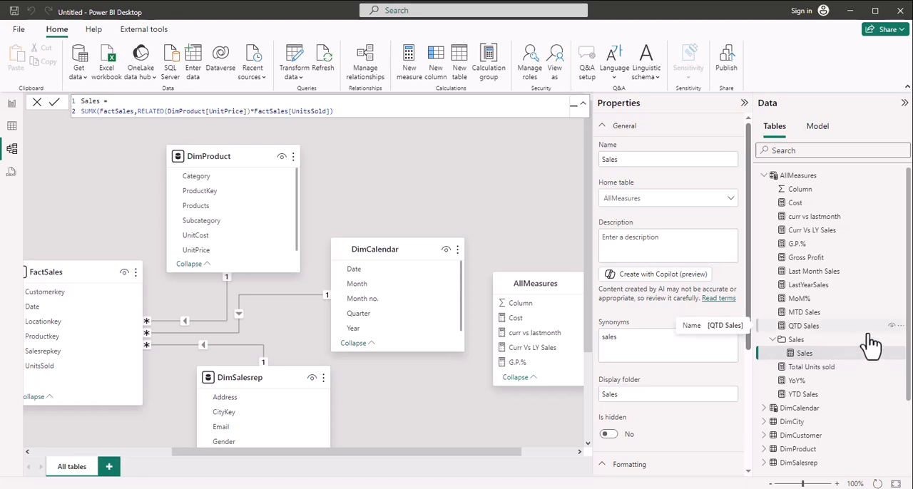
Step: Move the Cost, G.P.%, Gross Profit and Total Units sold measures together into the Sales display folder, and collapse the folder
click(795, 203)
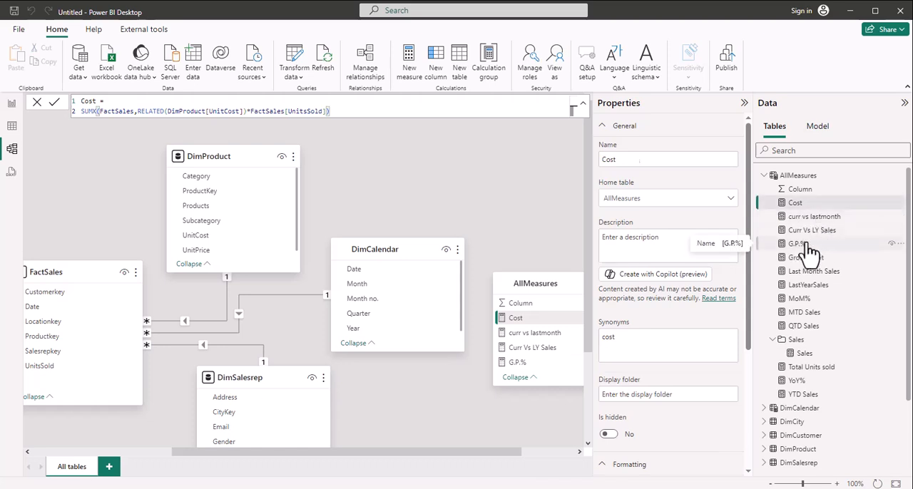
ctrl+click(799, 243)
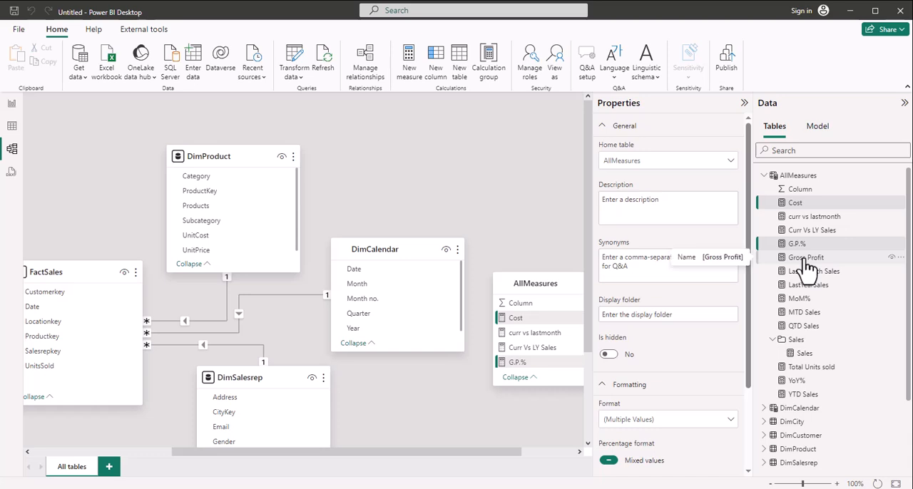
ctrl+click(805, 260)
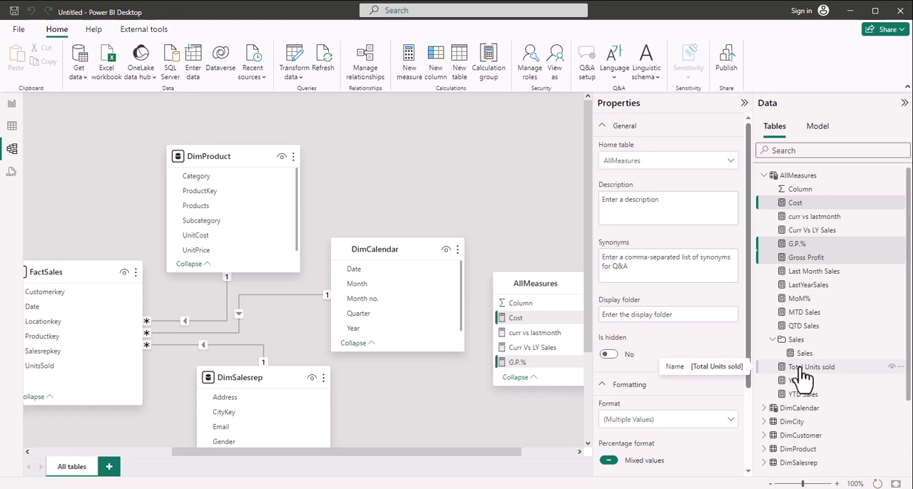
drag(805, 376, 803, 339)
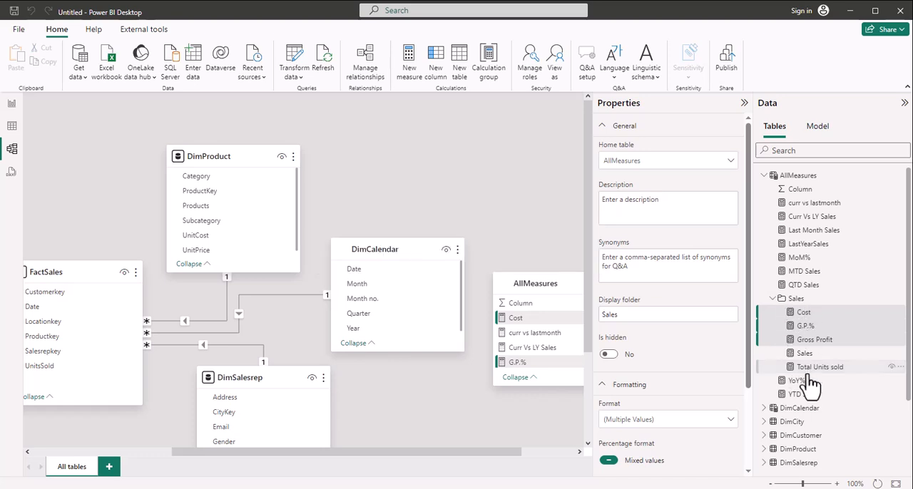
click(772, 299)
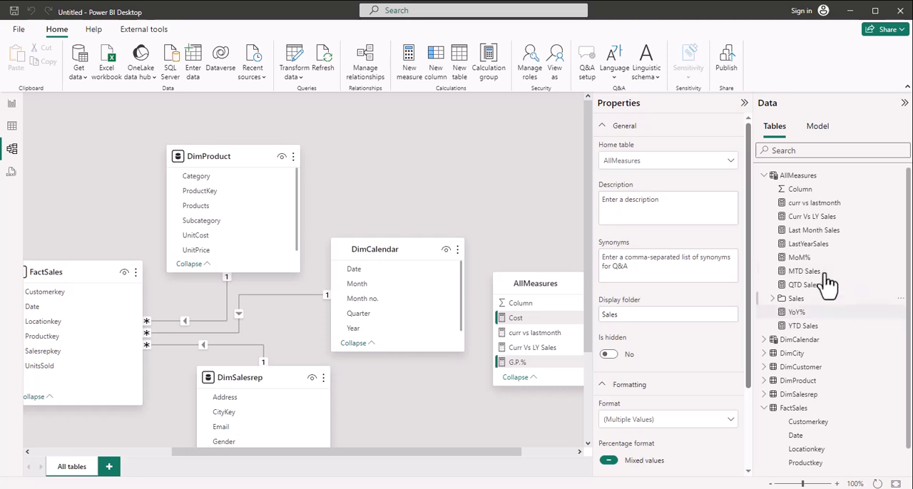
Step: Set the LastYearSales measure's display folder to Time Intelligence
click(809, 250)
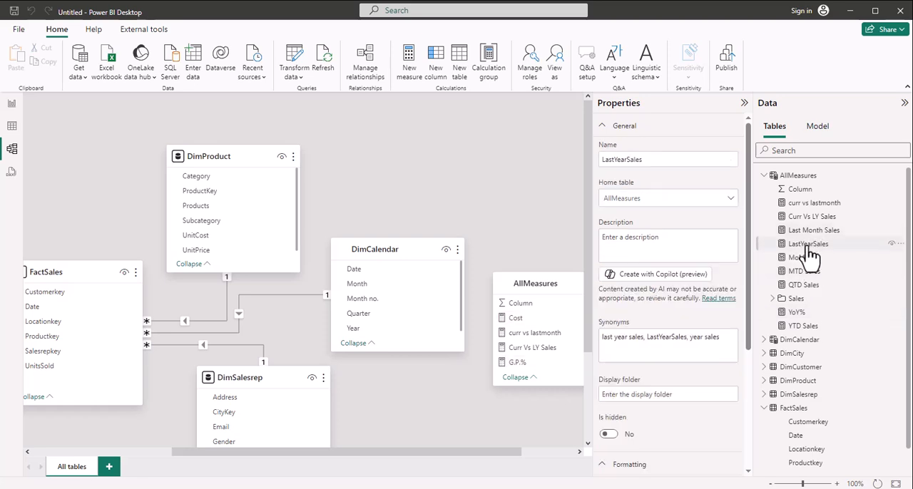
click(672, 399)
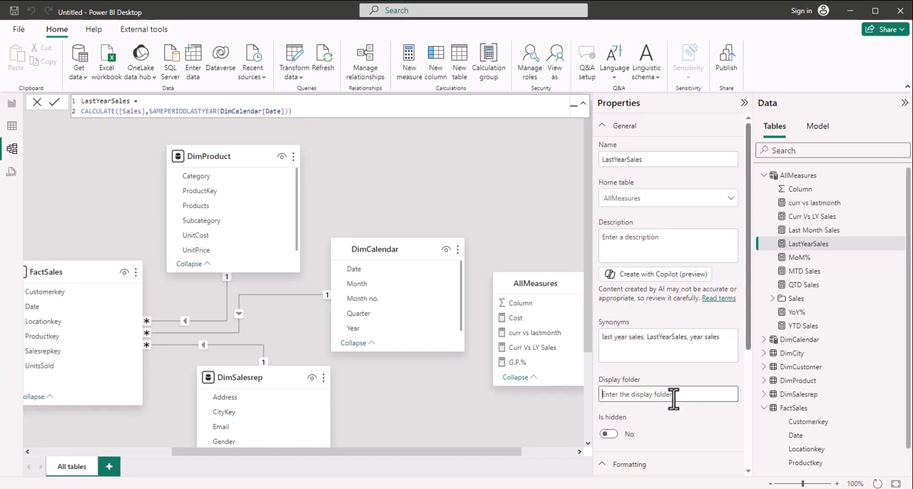
text(Time Intelligence)
key(Return)
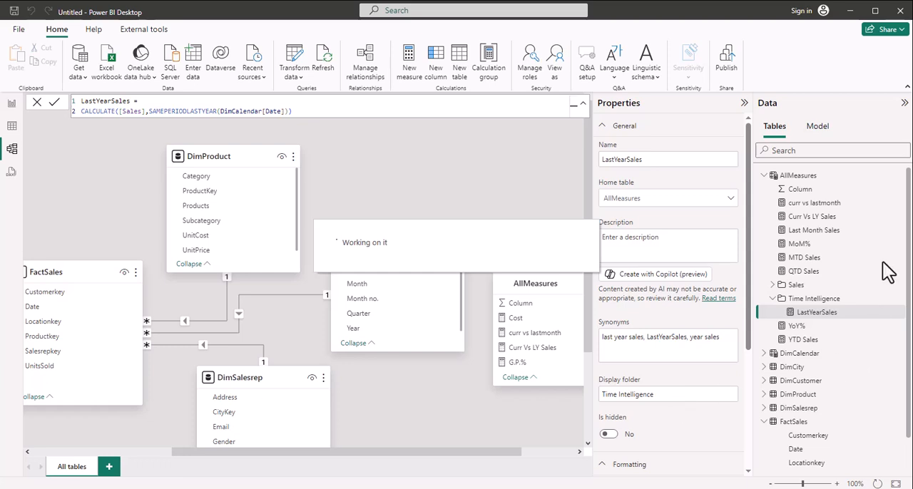
Step: Move the remaining ungrouped measures, from curr vs lastmonth to YTD Sales, into the Time Intelligence folder, and collapse the folder and the FactSales table
click(798, 205)
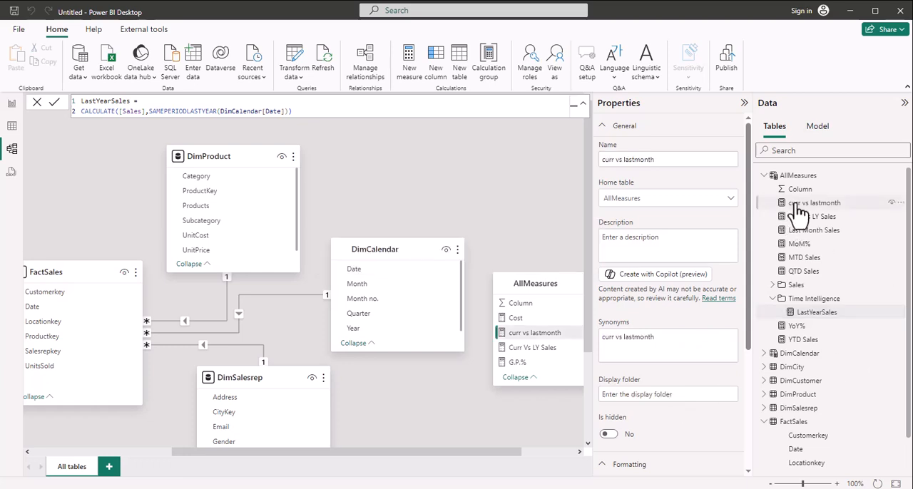
shift+click(804, 272)
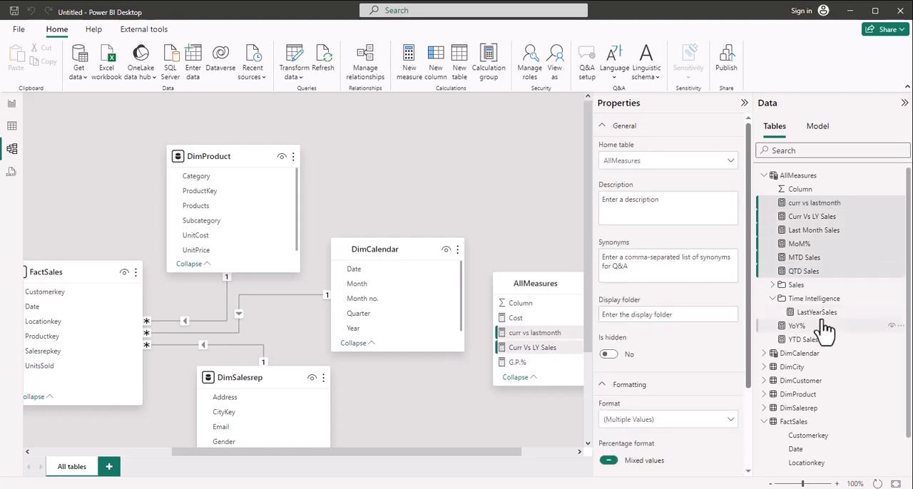
ctrl+click(797, 330)
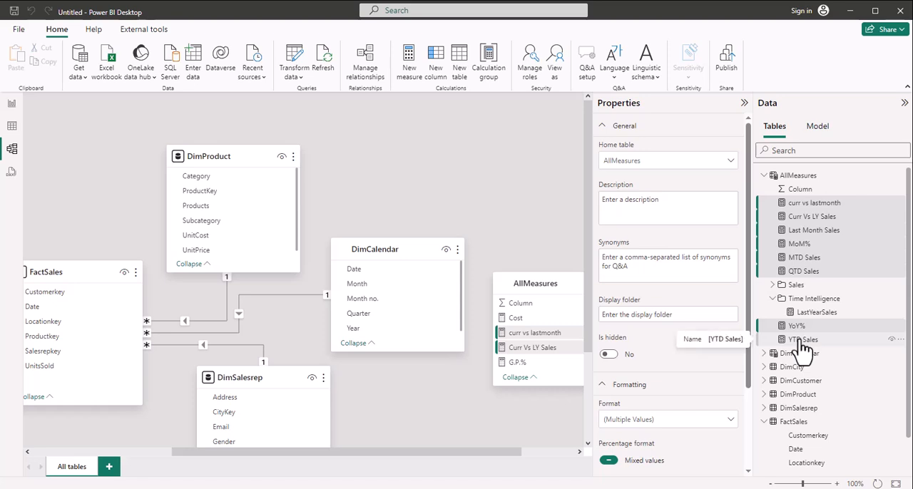
drag(803, 342, 806, 313)
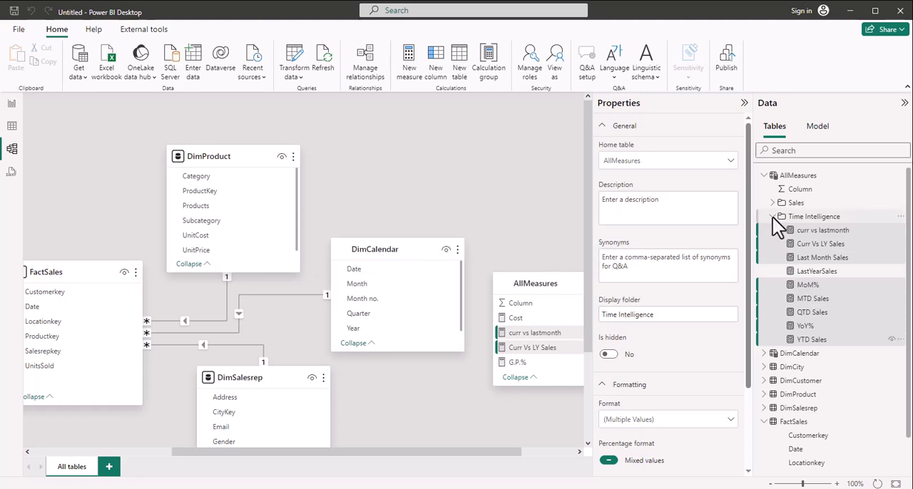
click(772, 216)
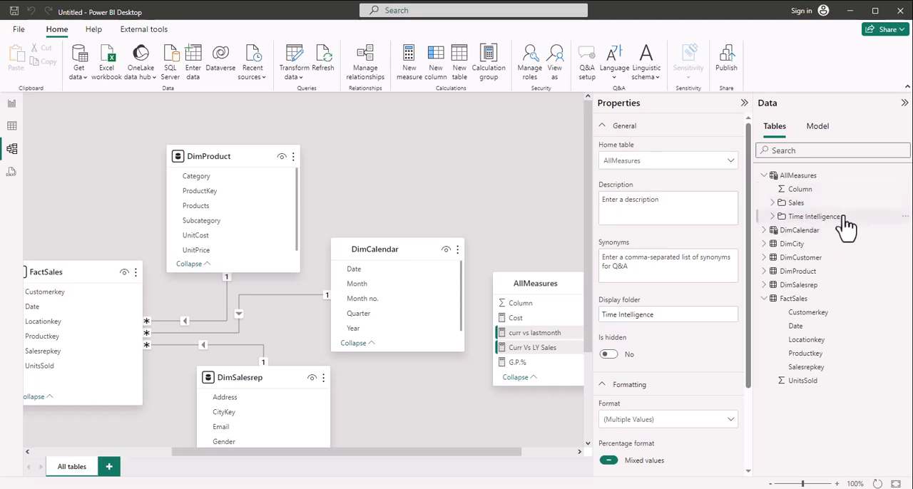
click(764, 298)
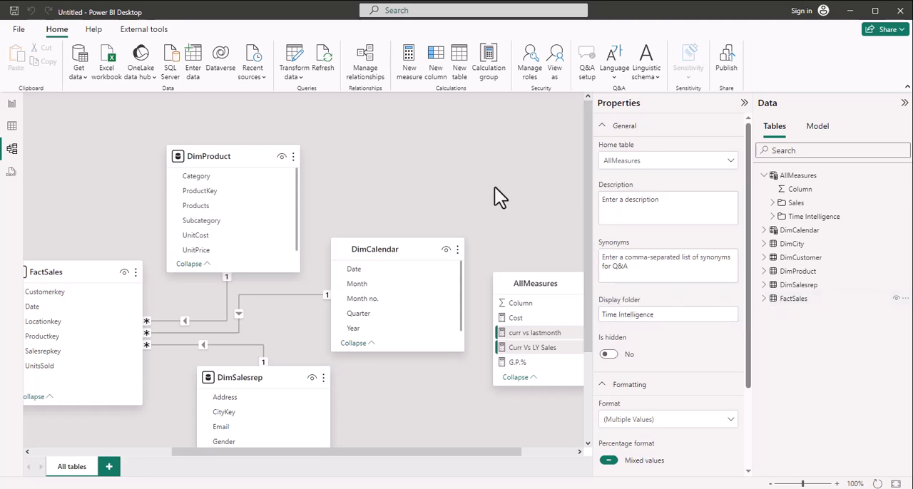
Step: Add a slicer for the DimCalendar Year field on a new report page, reduce its height and position it near the page's upper-left corner
click(11, 105)
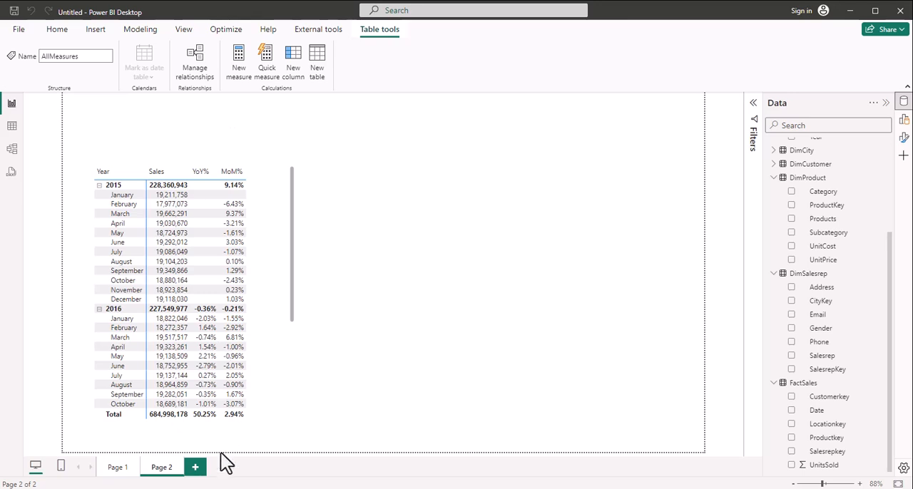
click(442, 338)
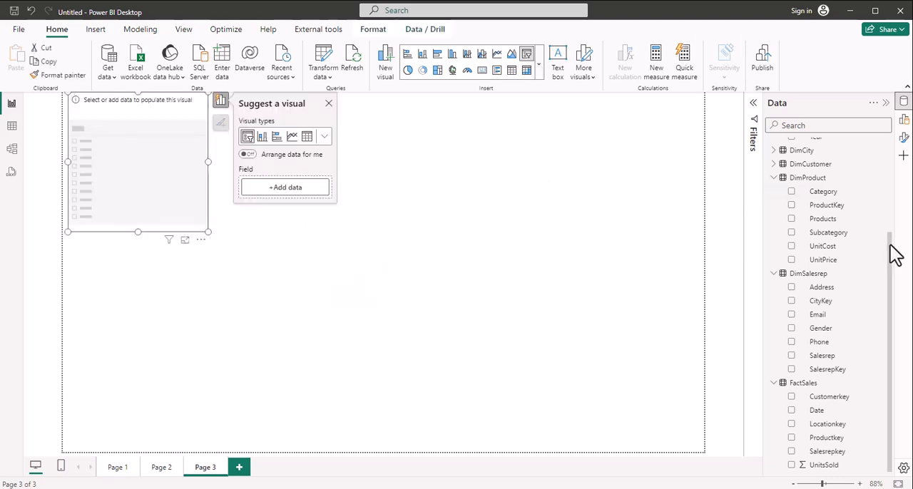
drag(896, 255, 898, 153)
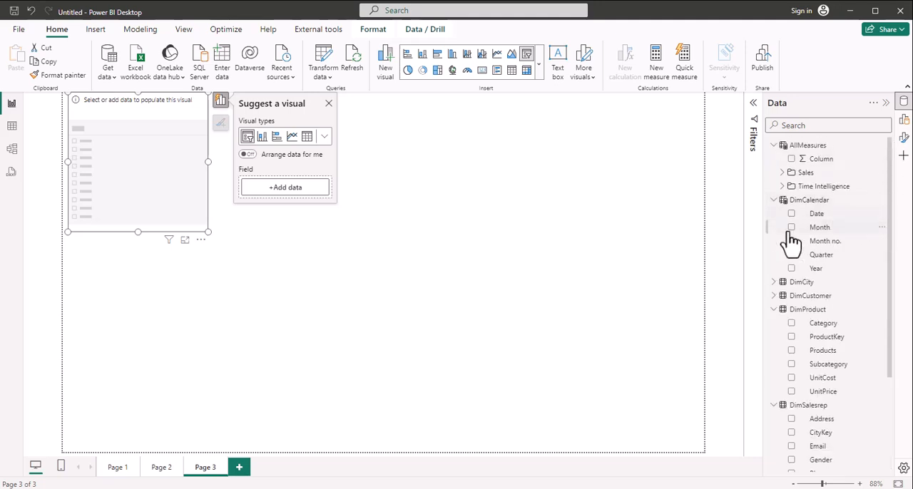
click(791, 269)
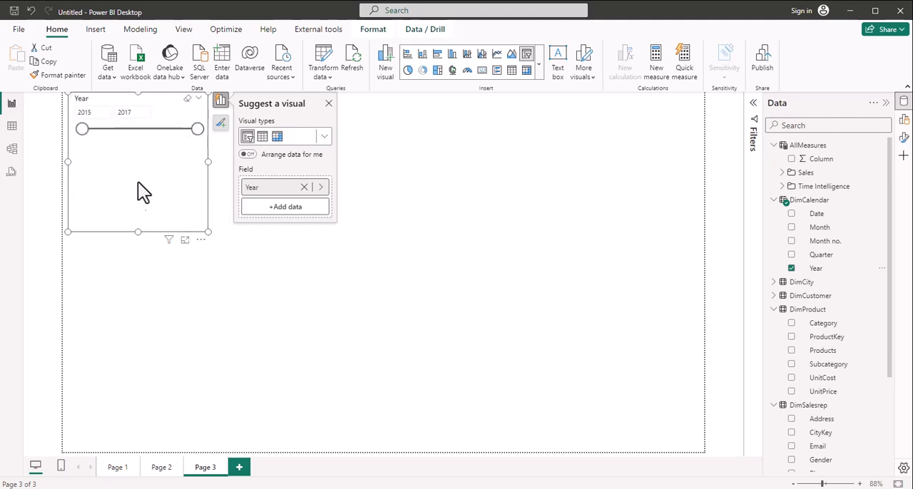
drag(141, 174, 146, 153)
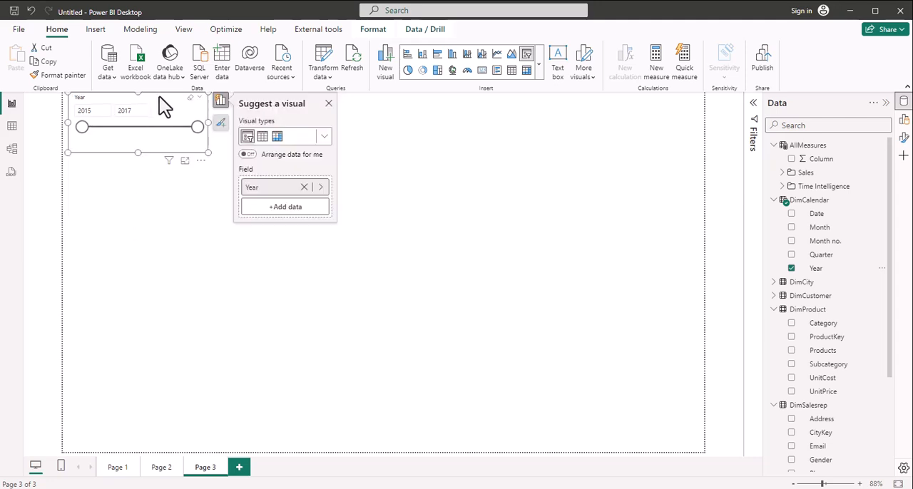
drag(159, 96, 184, 118)
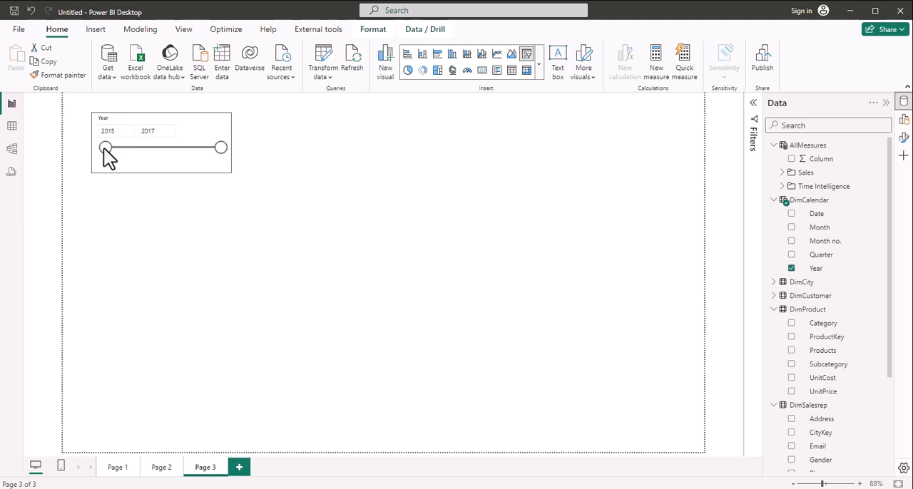
Step: Set the Year slicer's style to Tile and reduce its height so the years sit in one row
click(147, 158)
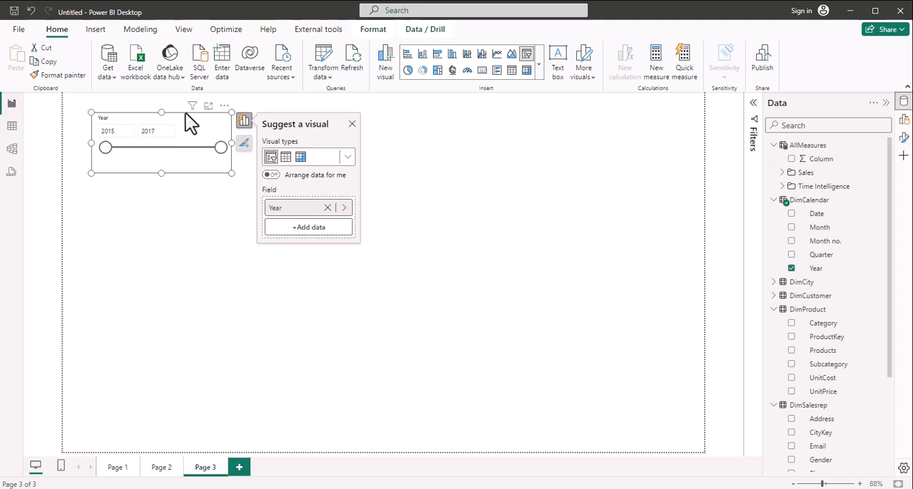
click(903, 140)
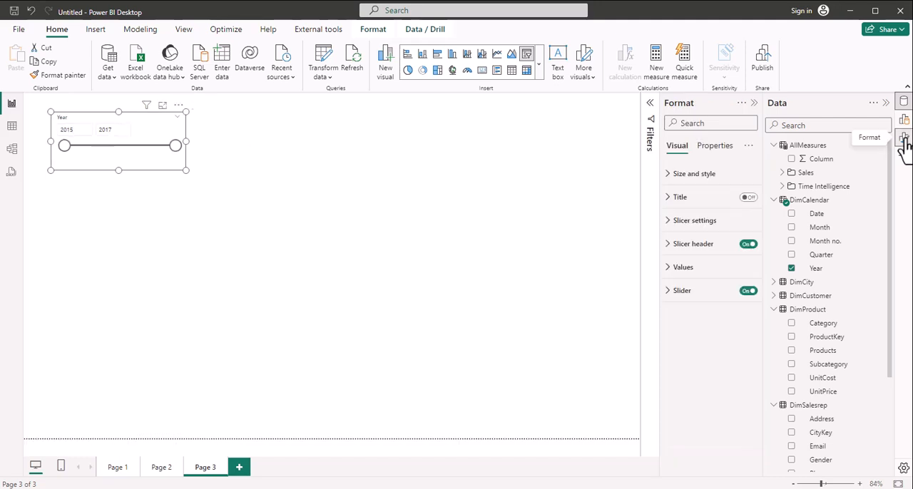
click(671, 222)
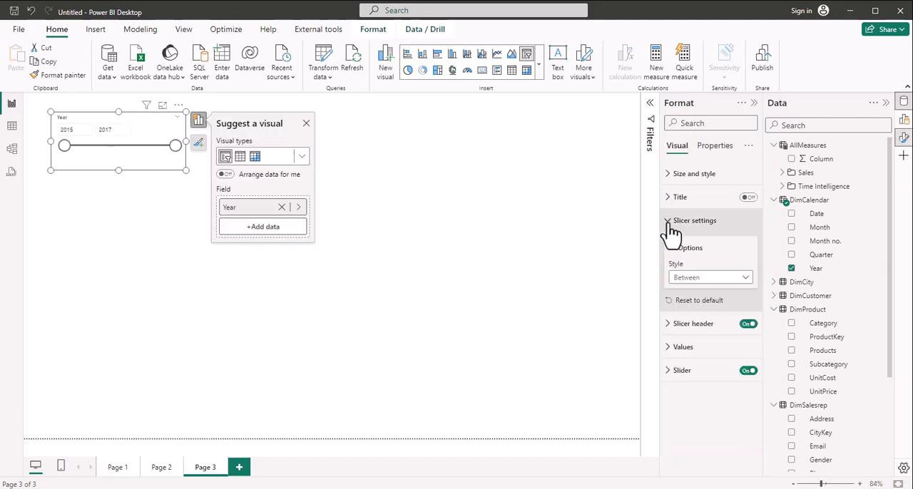
click(745, 284)
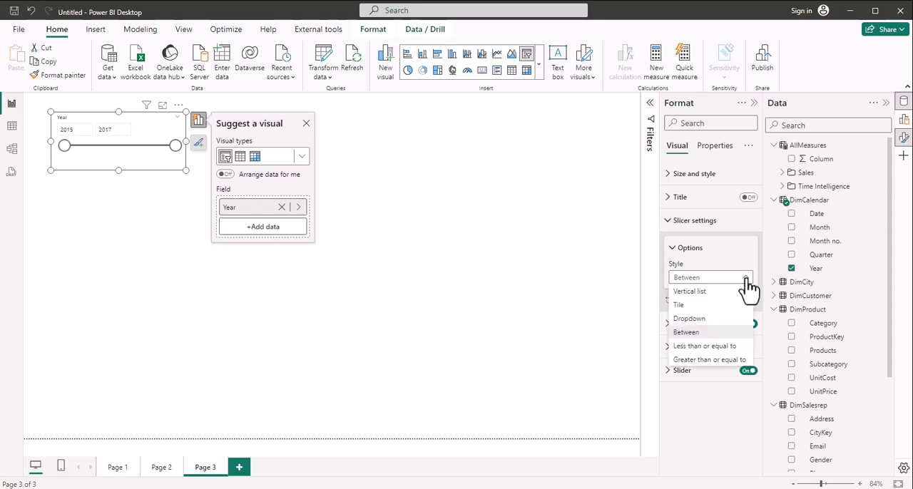
click(678, 306)
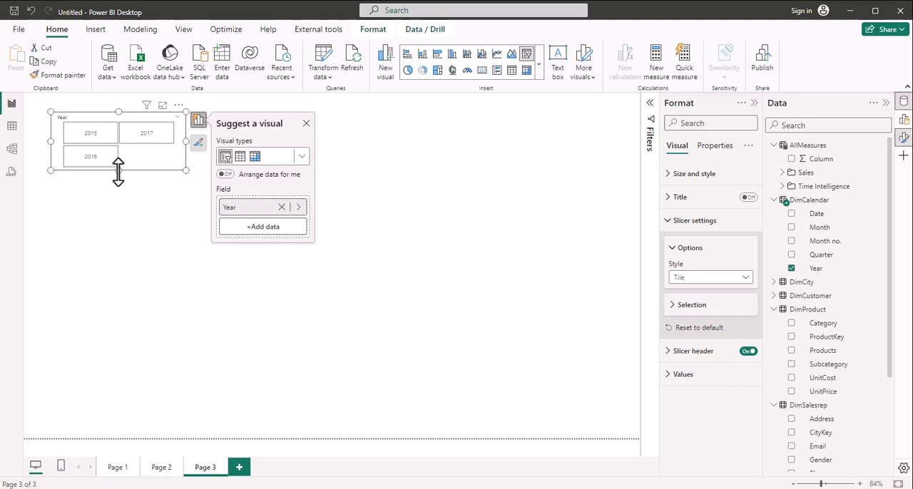
drag(118, 169, 117, 149)
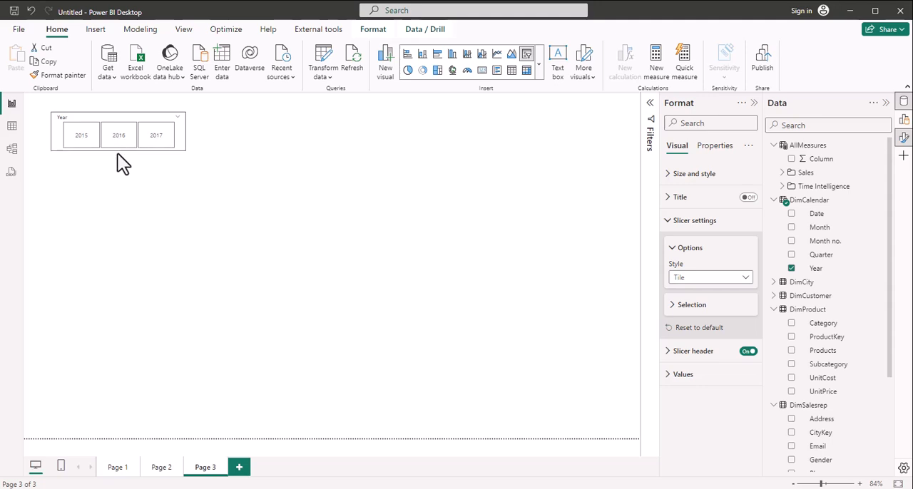
Step: Move the Year slicer to the page's upper-right corner, turn off its slicer header and trim its height to fit the tiles
click(121, 130)
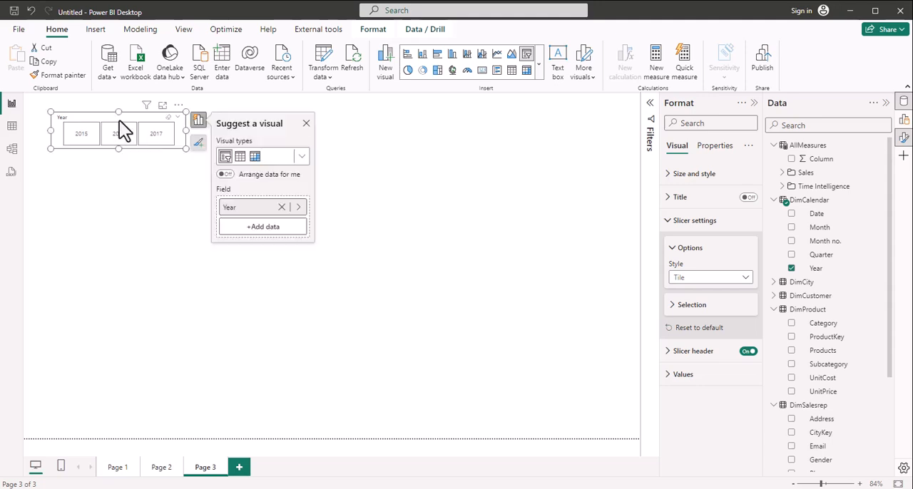
drag(121, 128, 570, 102)
drag(499, 137, 515, 98)
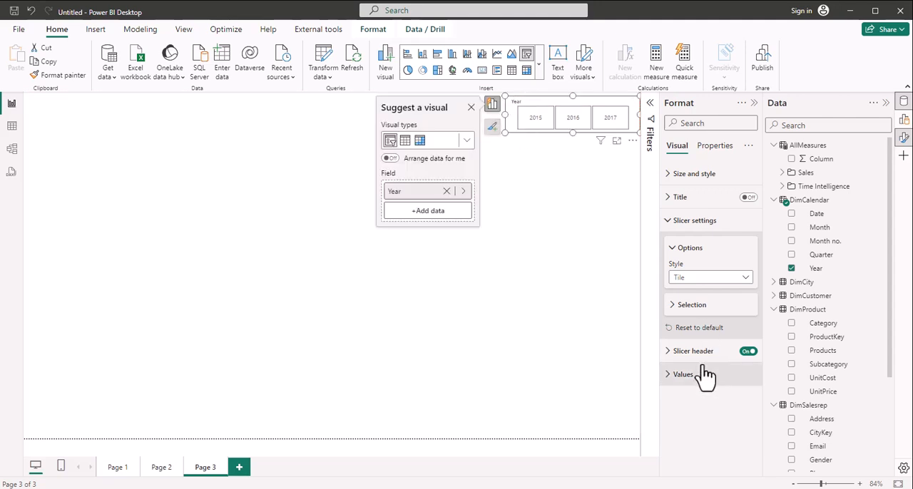
click(746, 353)
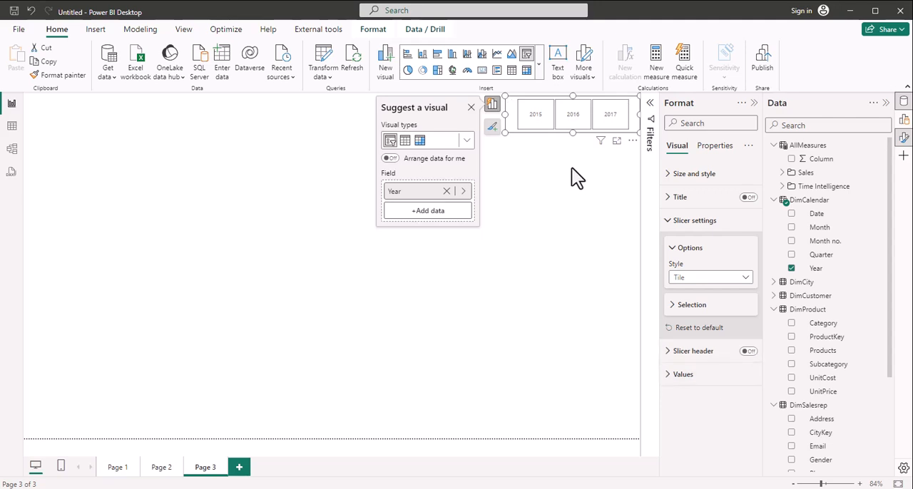
drag(572, 133, 573, 124)
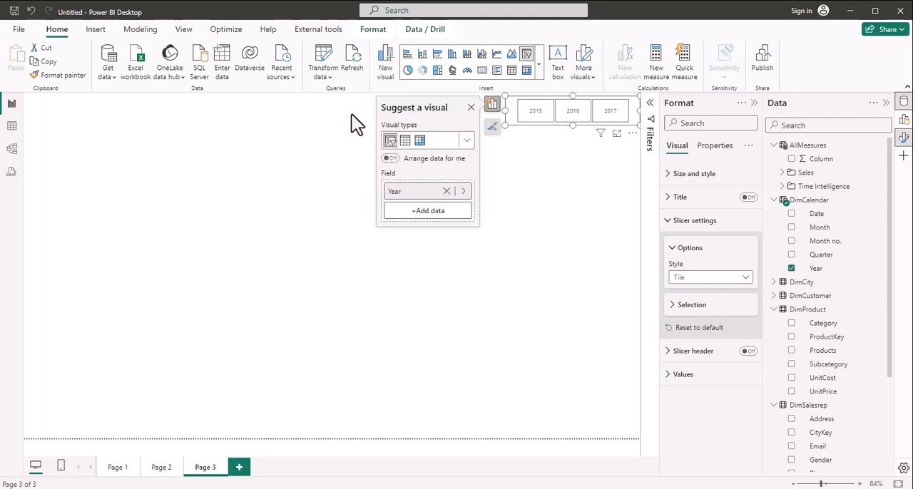
click(460, 110)
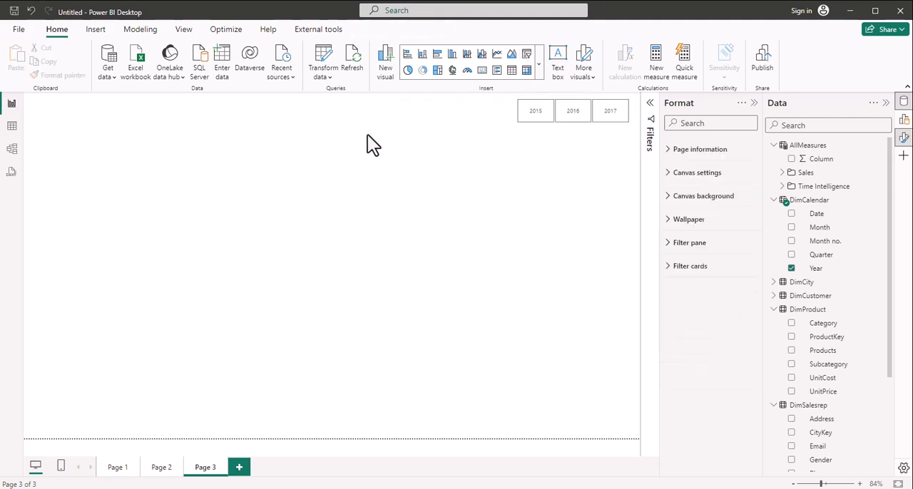
click(510, 104)
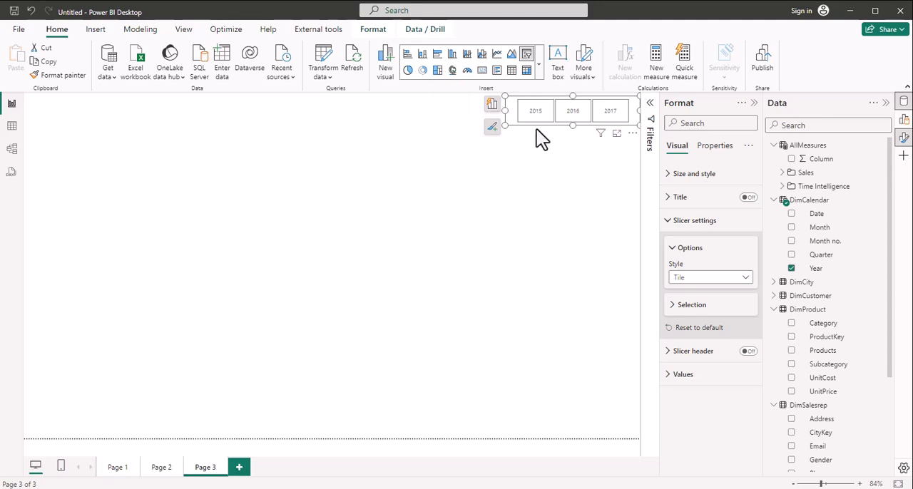
click(460, 116)
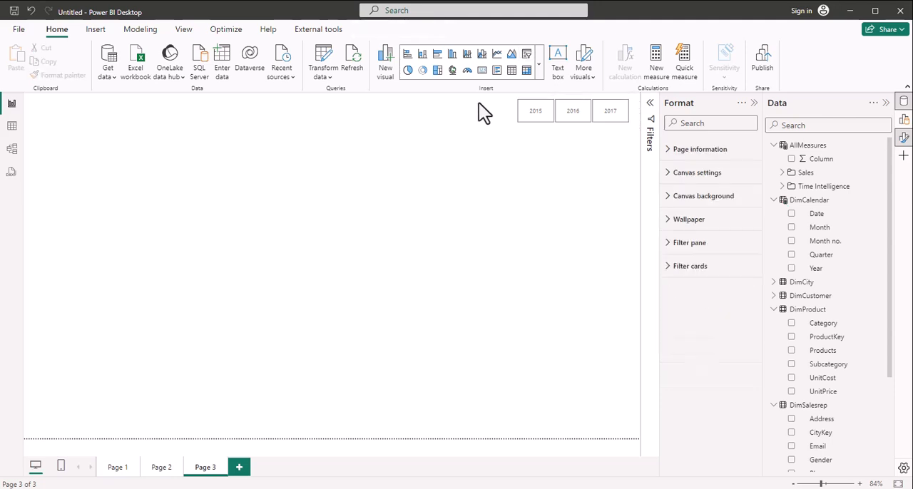
Step: Add a second slicer to the page for the Country field of DimCity
click(526, 55)
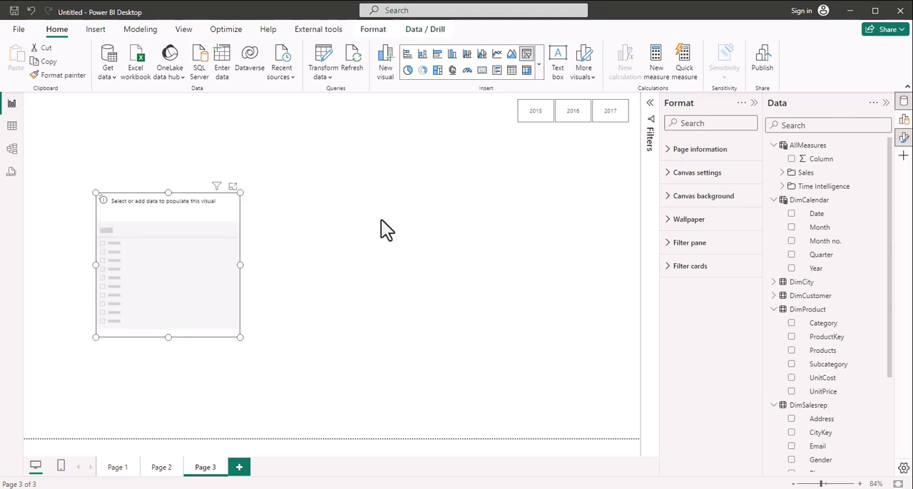
click(776, 284)
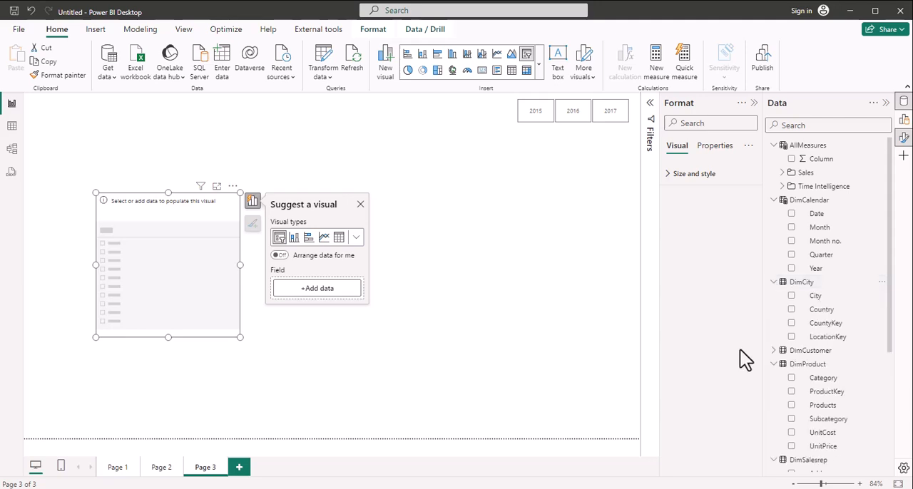
click(791, 309)
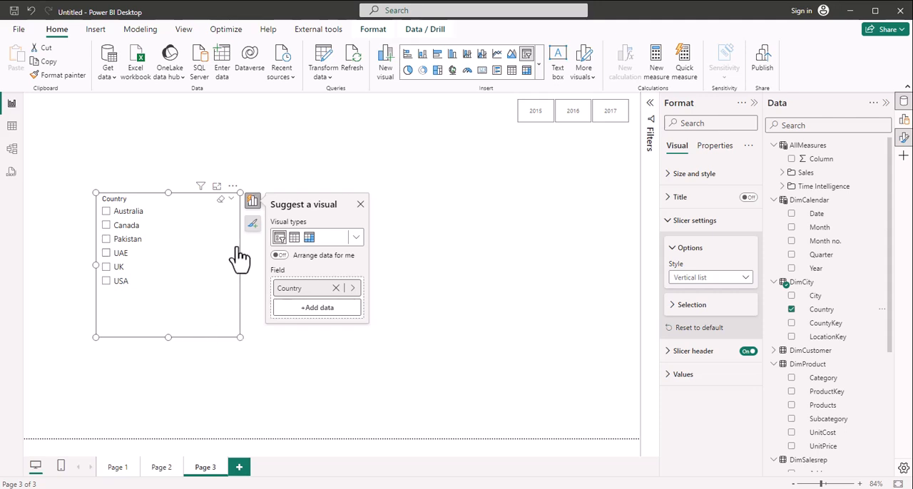
Step: Set the Country slicer's style to Dropdown, reduce its height and place it directly beside the year tiles at the page's upper edge
click(743, 283)
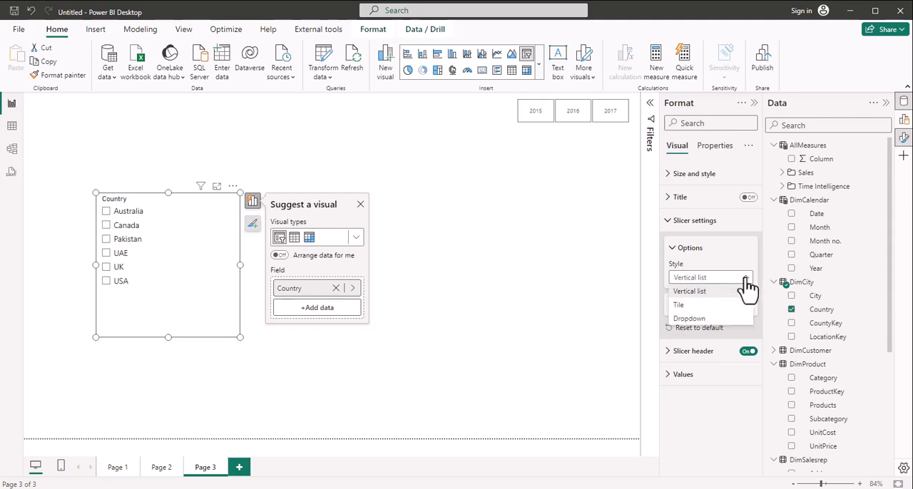
click(688, 319)
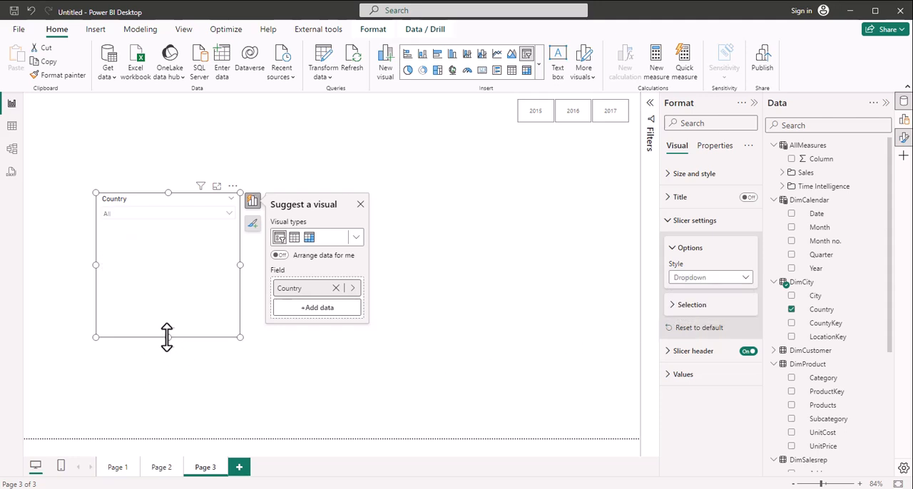
drag(168, 337, 439, 120)
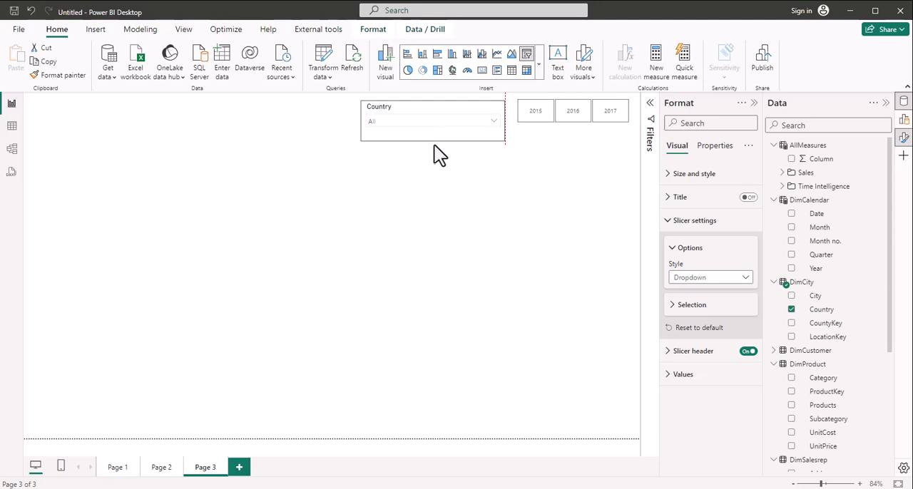
key(Escape)
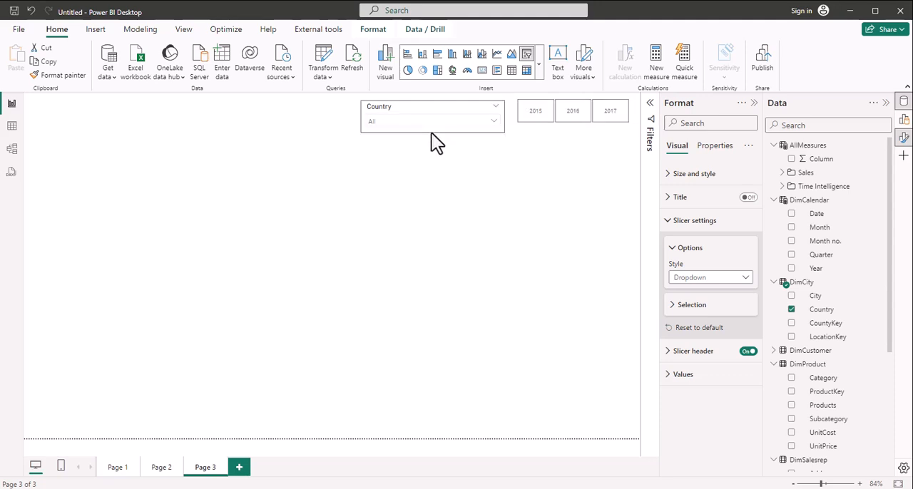
Step: Check the list of countries offered by the Country slicer and close it without selecting a country
click(494, 151)
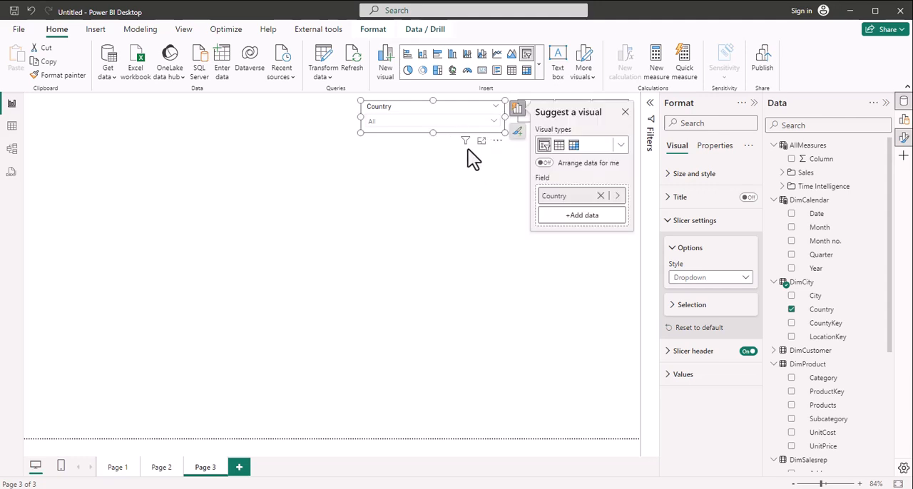
click(494, 121)
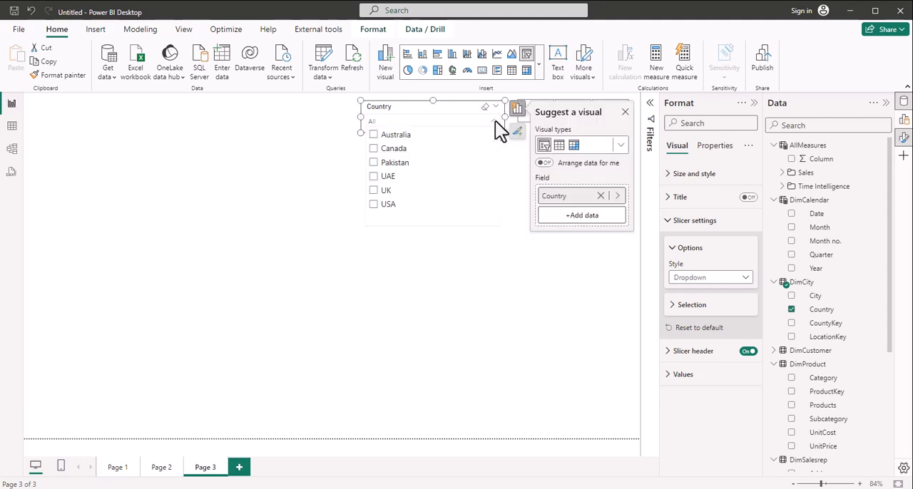
click(495, 121)
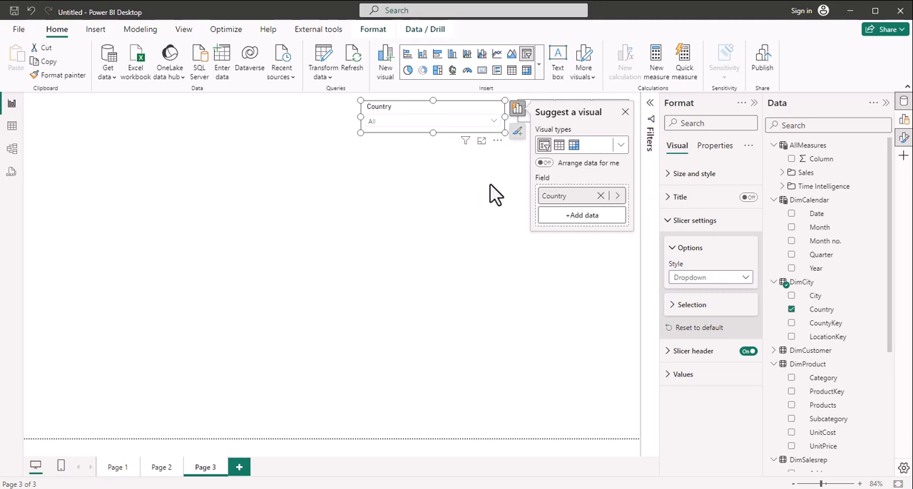
click(625, 112)
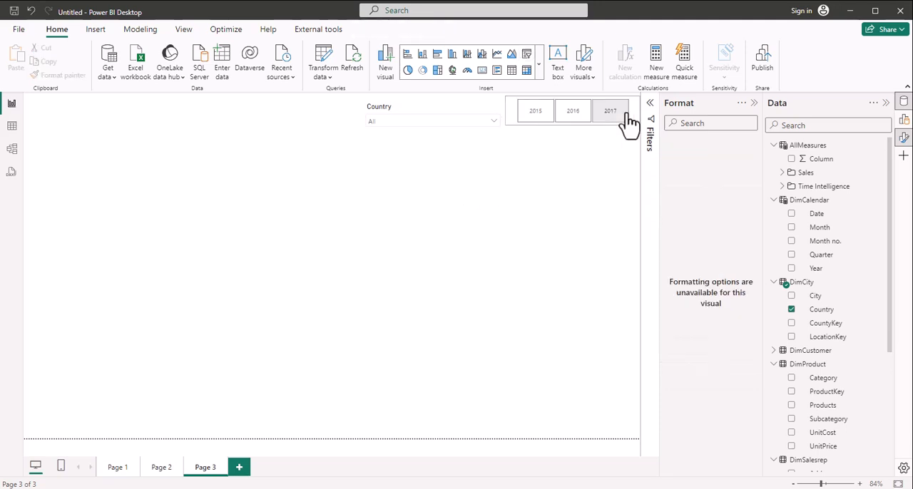
Step: Insert a line chart, place it near the page's left edge below the slicers and resize it into a wide, low strip
click(169, 194)
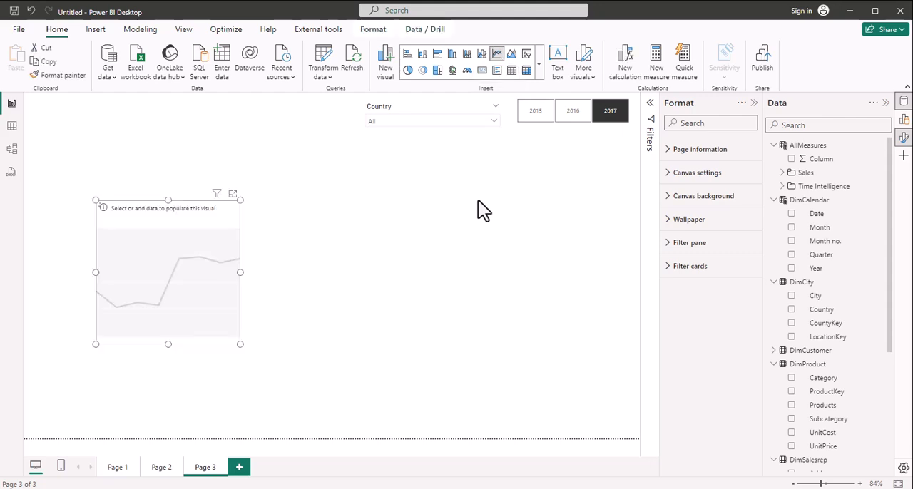
drag(152, 204, 92, 173)
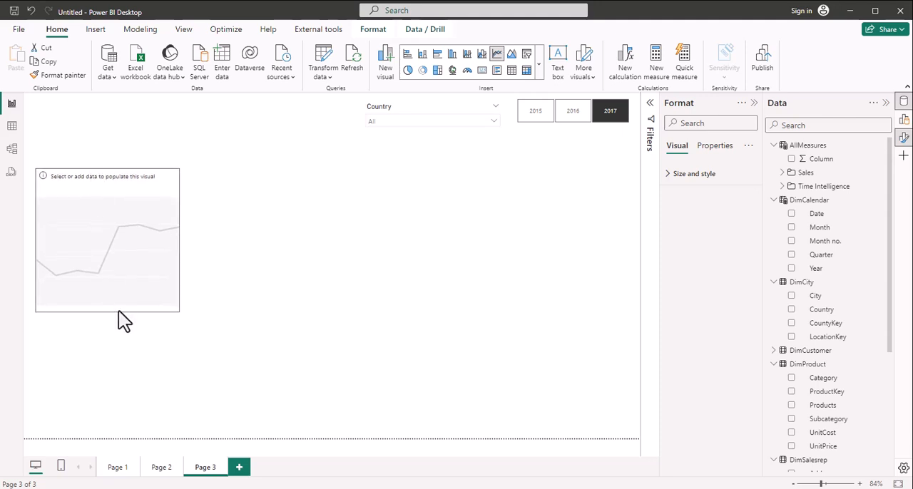
drag(107, 311, 107, 254)
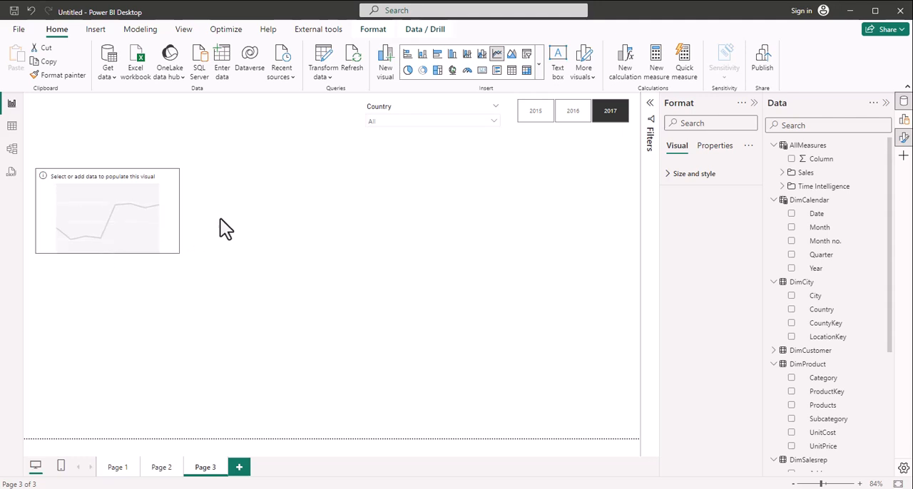
click(180, 209)
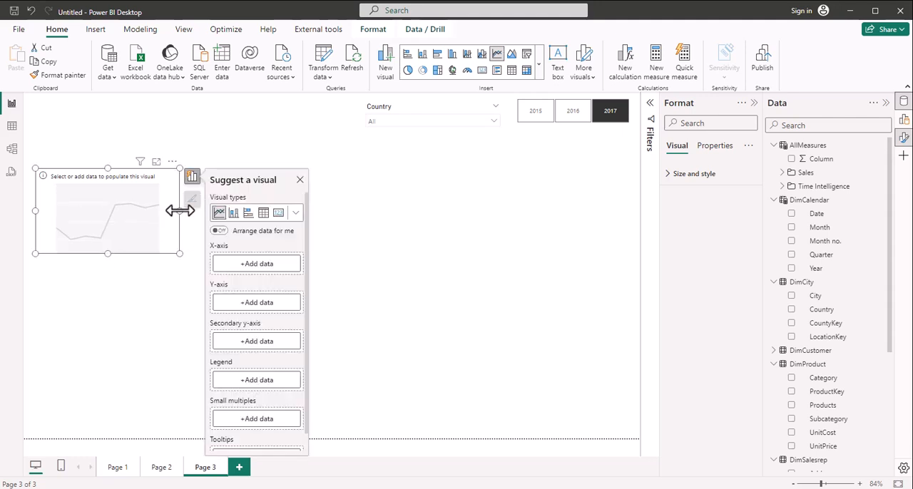
drag(179, 209, 390, 189)
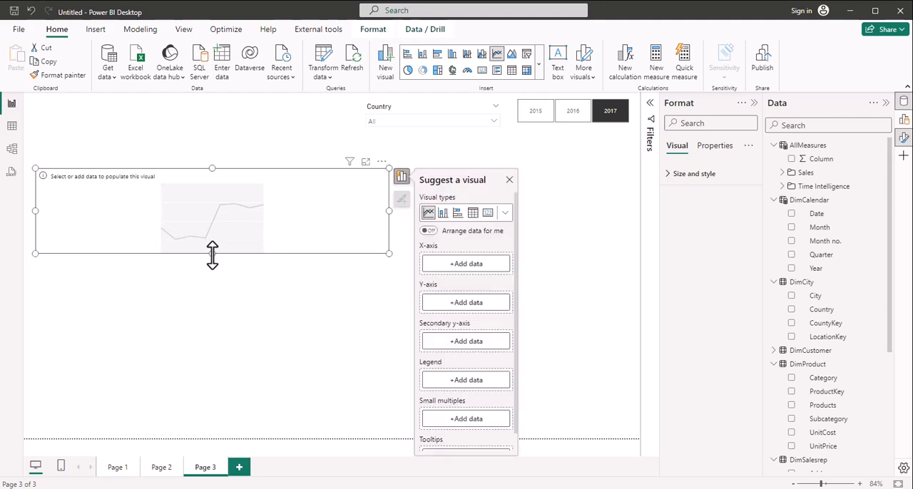
drag(212, 253, 213, 266)
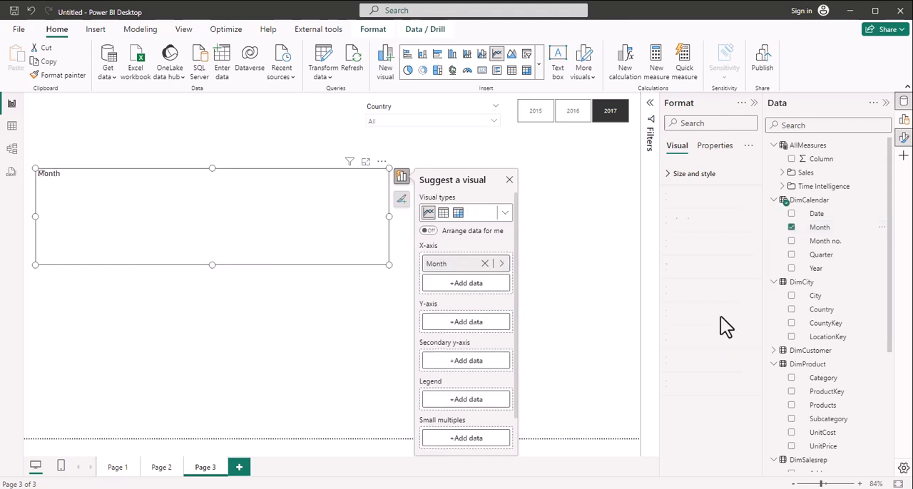
Step: Plot the Sales measure from AllMeasures on the line chart's Y-axis against Month
click(465, 322)
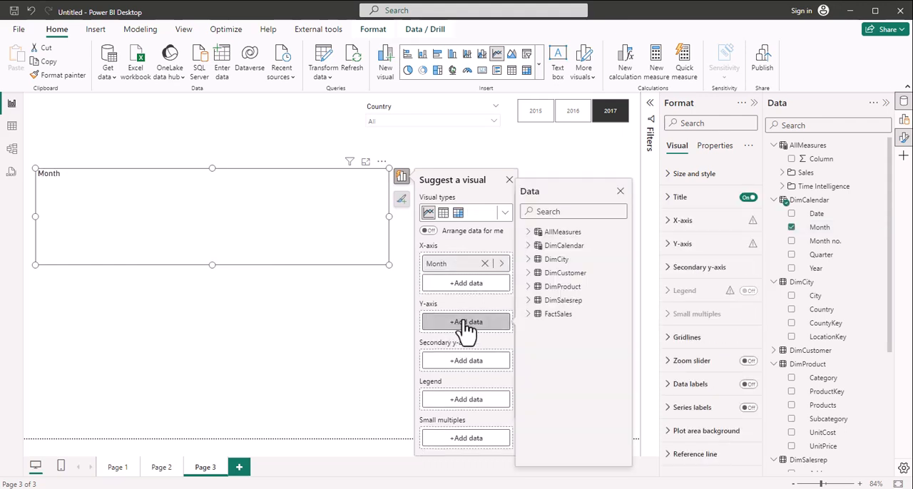
click(568, 212)
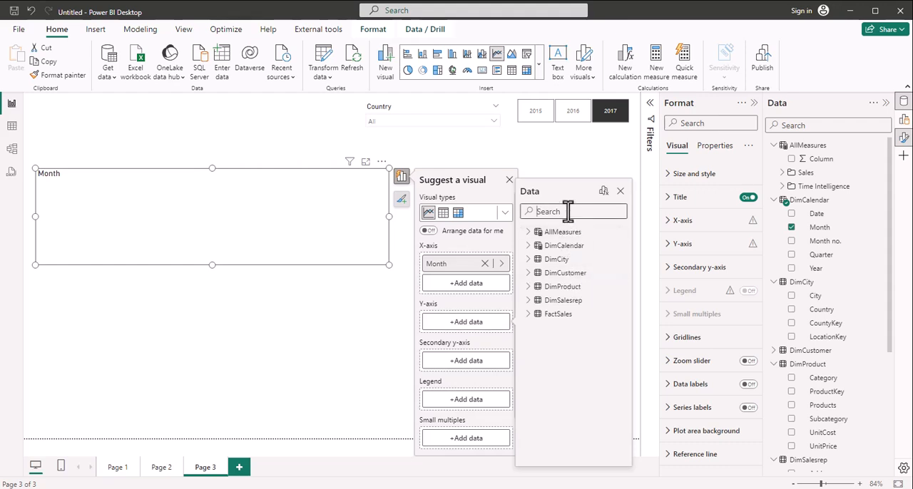
text(sales)
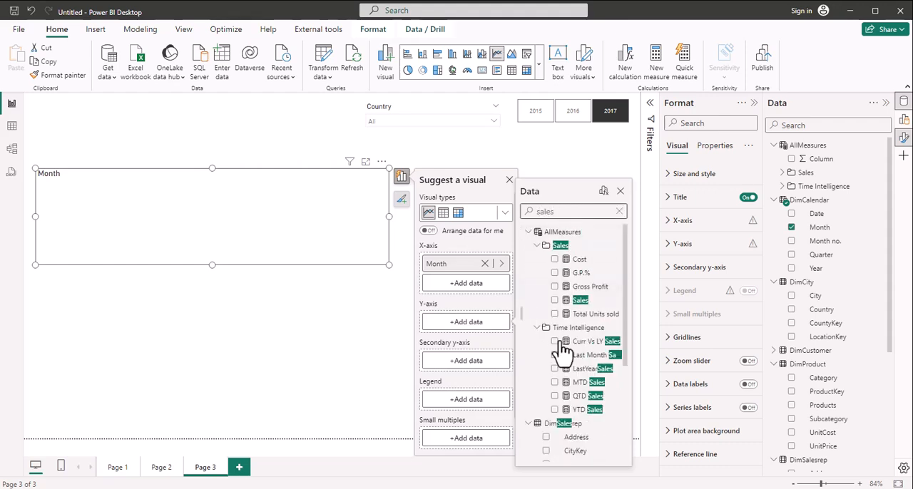
click(554, 300)
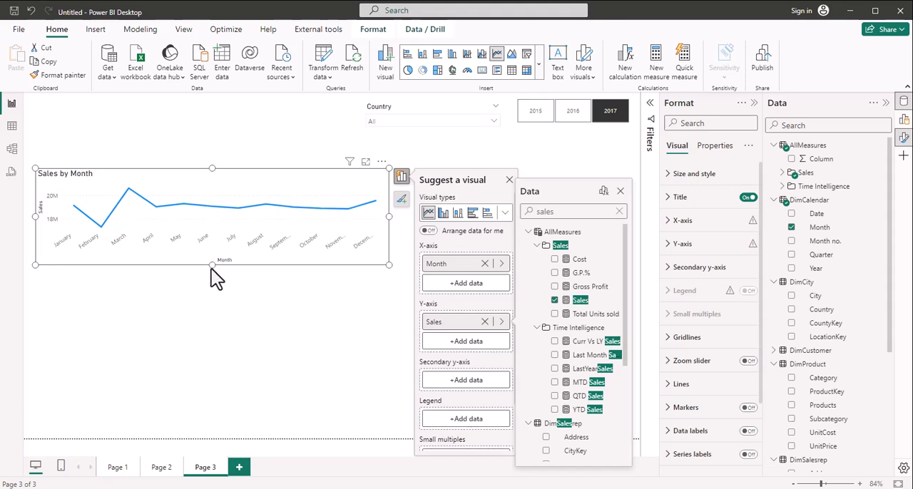
click(308, 307)
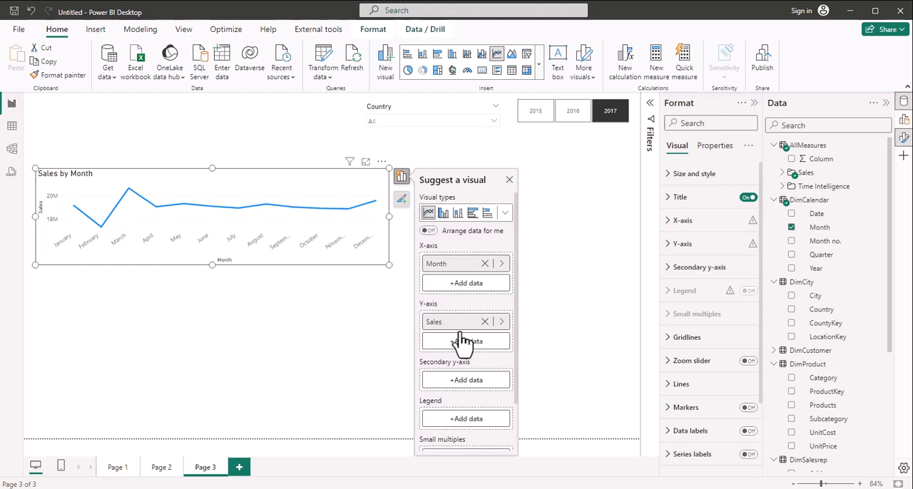
click(300, 359)
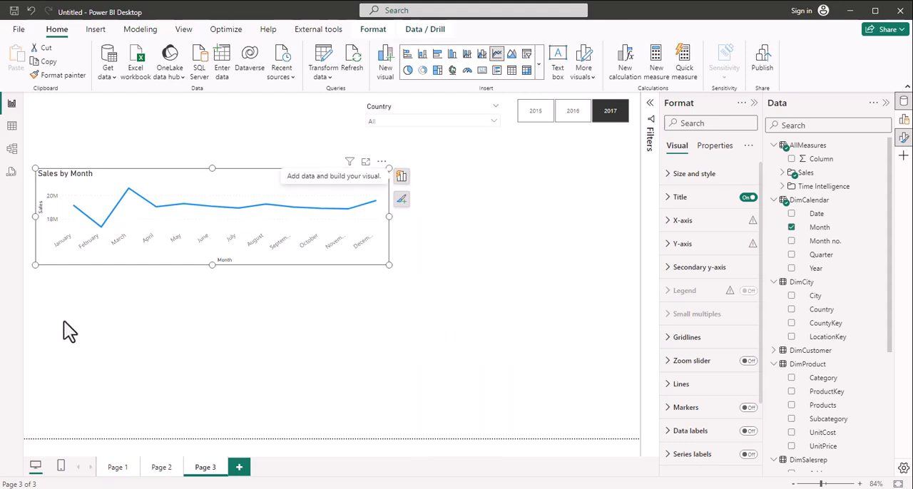
Step: Check the global Security options for the Map and Filled Map visuals setting, and leave the options without changing anything
click(452, 70)
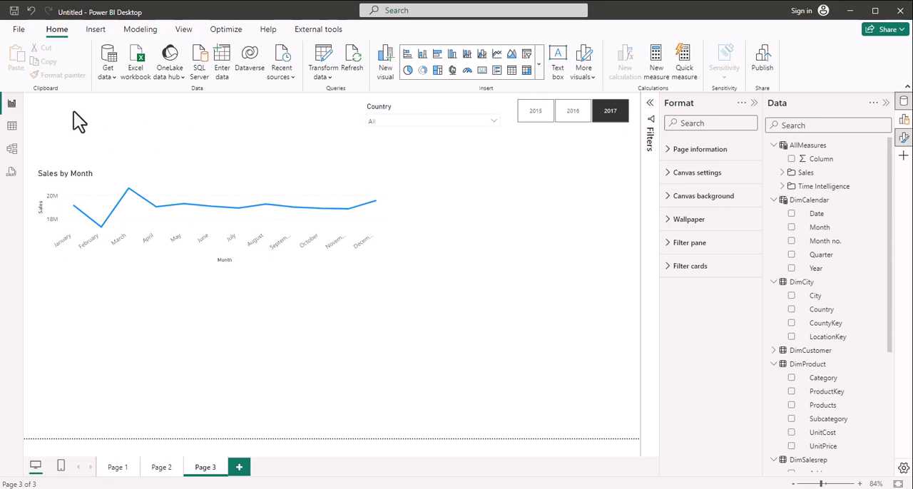
click(19, 32)
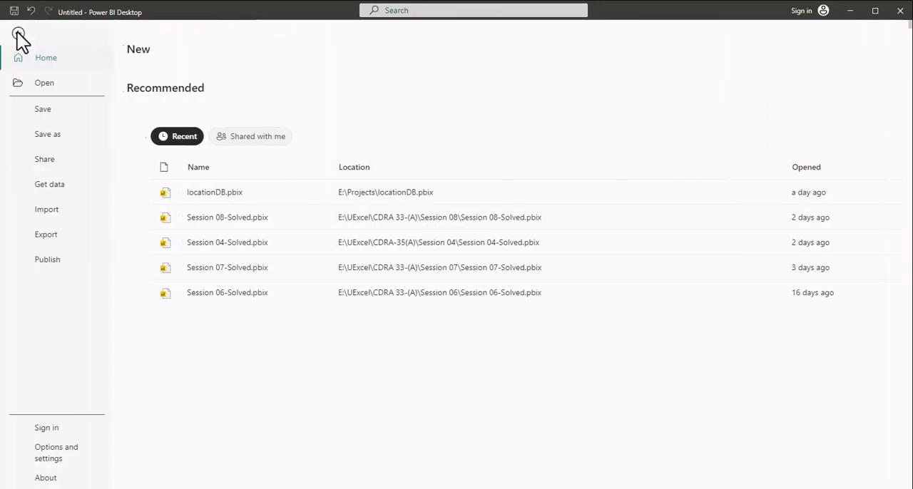
click(63, 456)
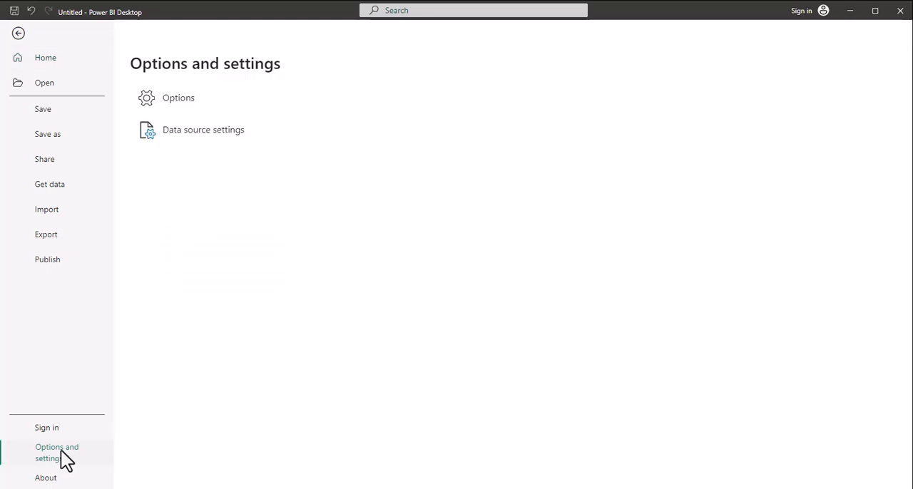
click(178, 100)
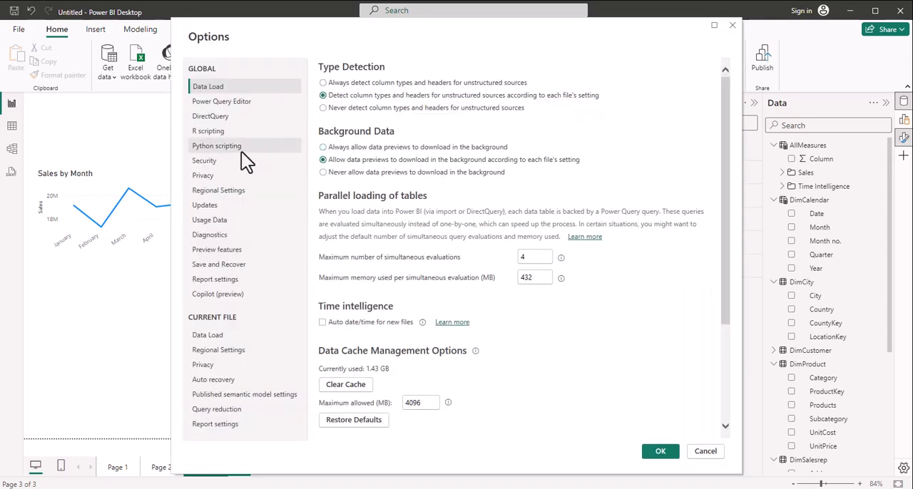
click(208, 164)
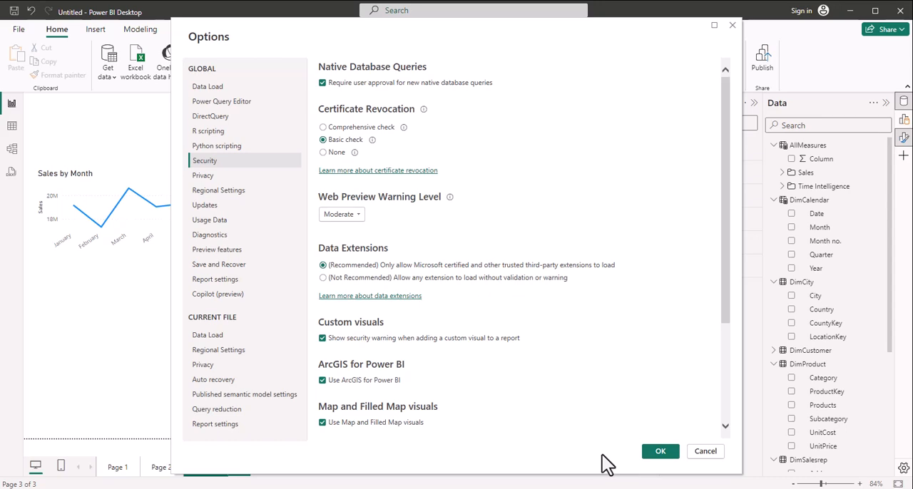
click(707, 455)
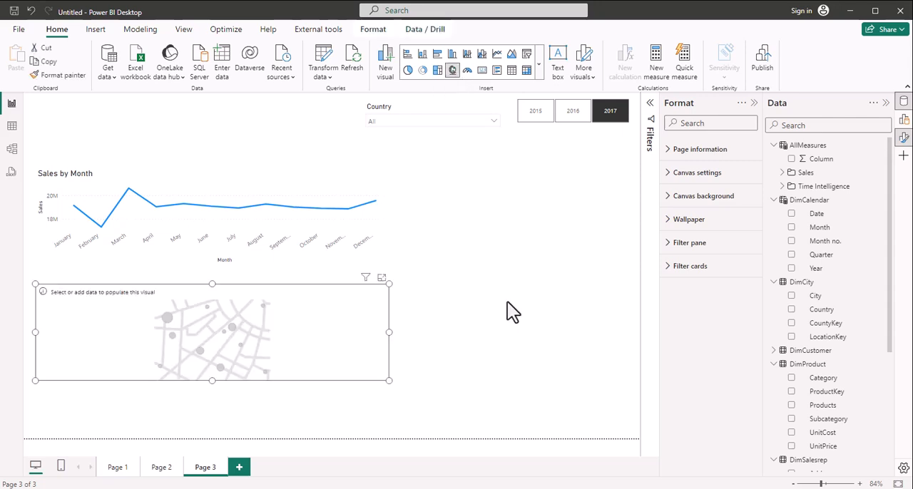
Step: Place a map visual as wide as the line chart beneath it, make it taller and assign City as its location
click(211, 382)
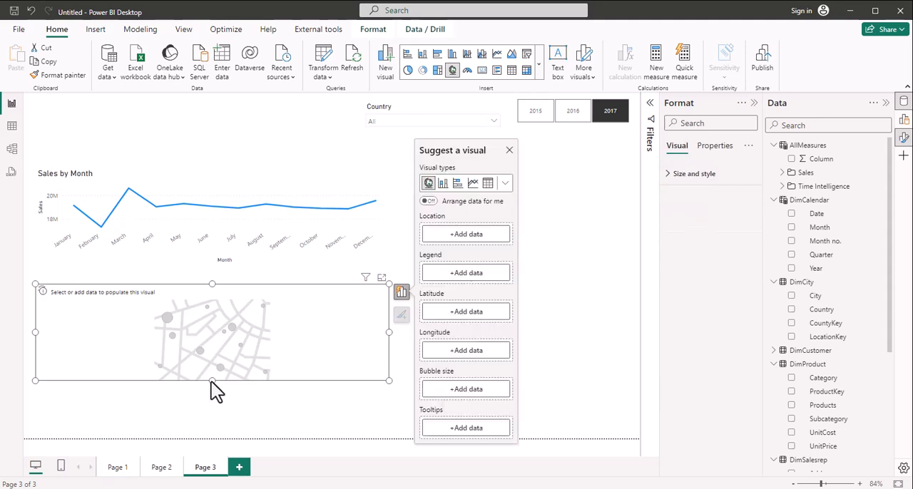
drag(211, 382, 208, 420)
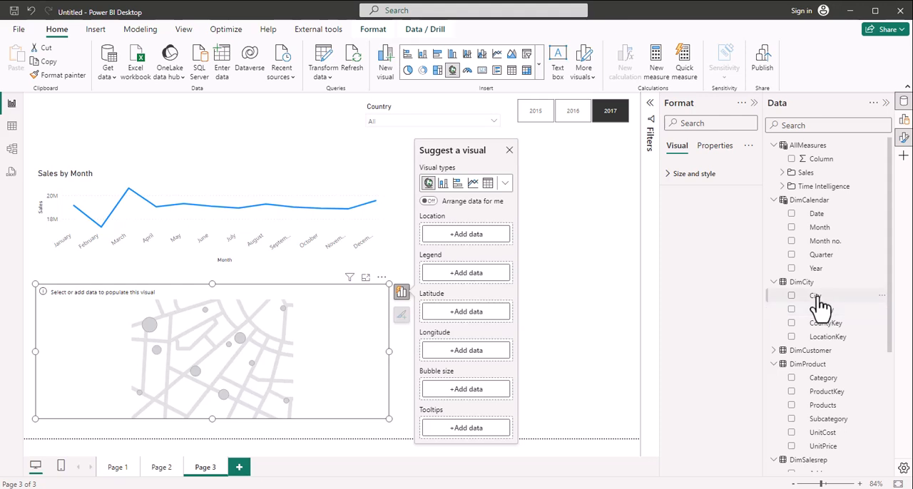
drag(819, 305, 469, 238)
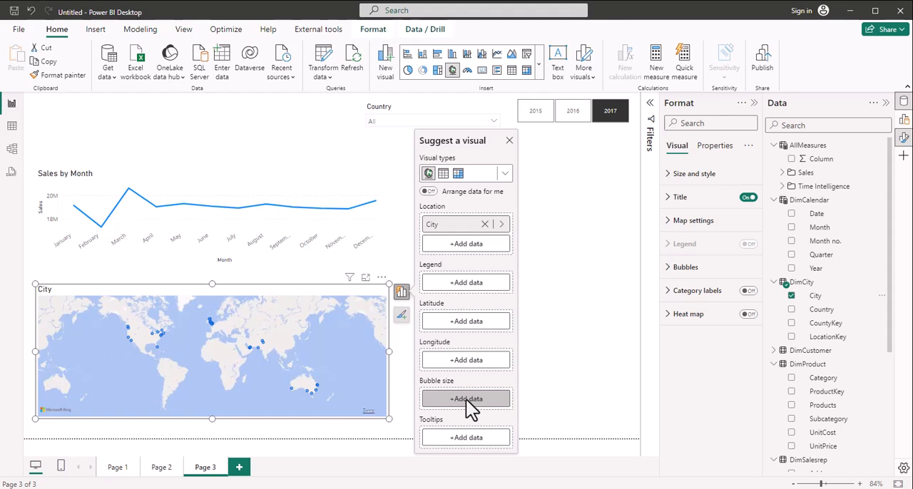
Step: Set the map's bubble size to the Sales measure from AllMeasures
click(466, 399)
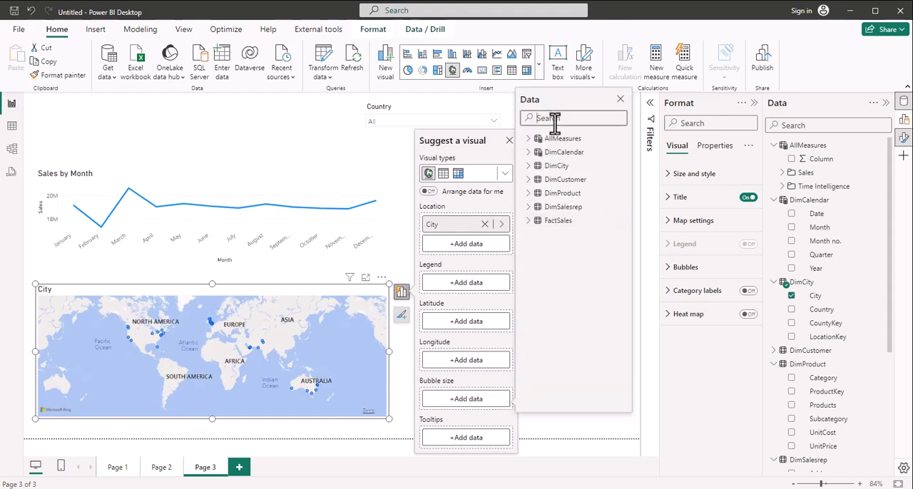
text(sales)
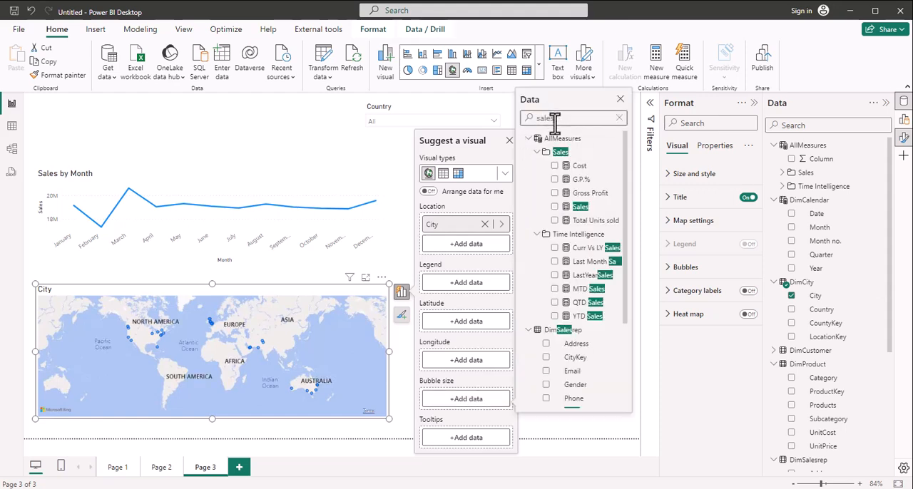
click(555, 206)
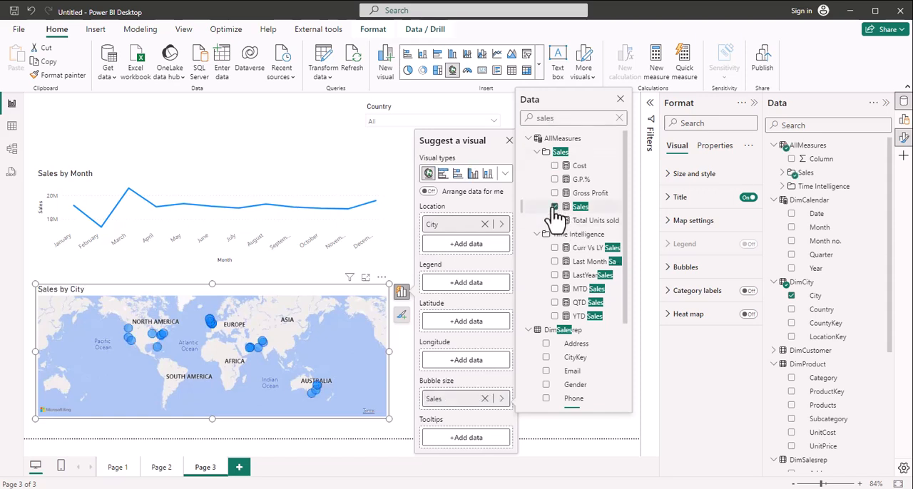
click(510, 141)
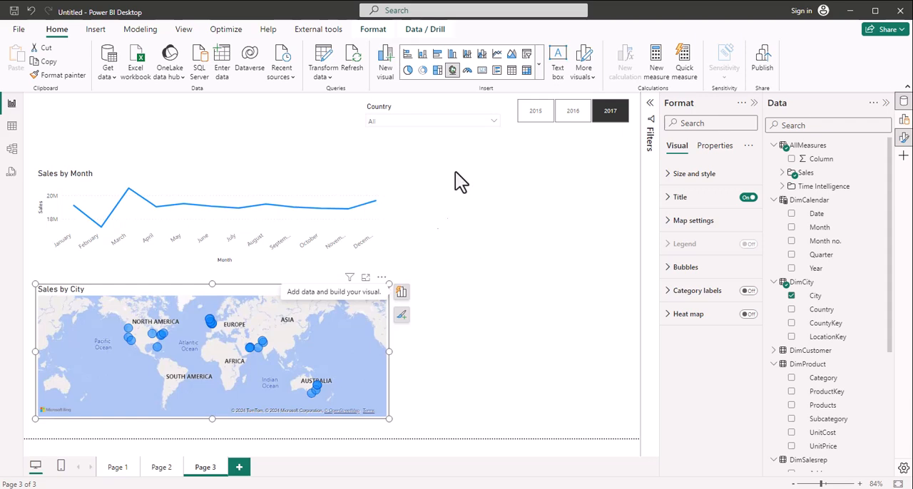
Step: Test the slicers on the line chart and map by viewing the country list and filtering to 2016 and finally 2015
click(493, 122)
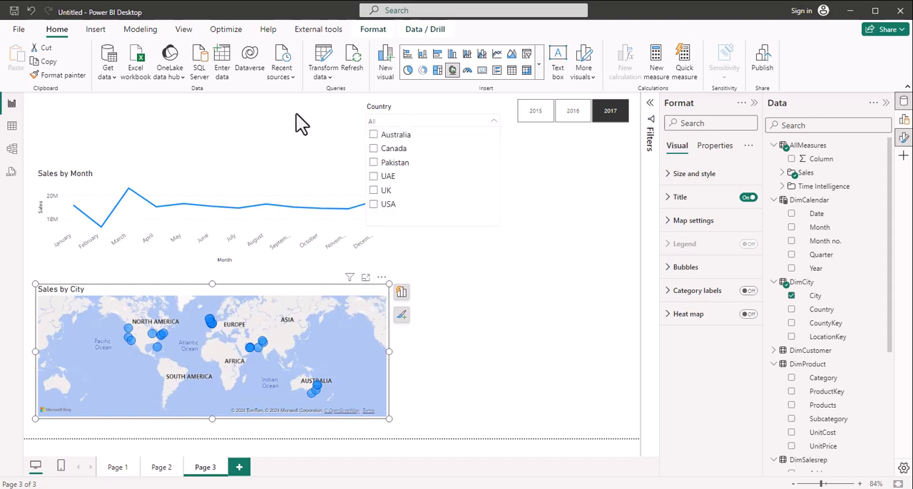
click(240, 138)
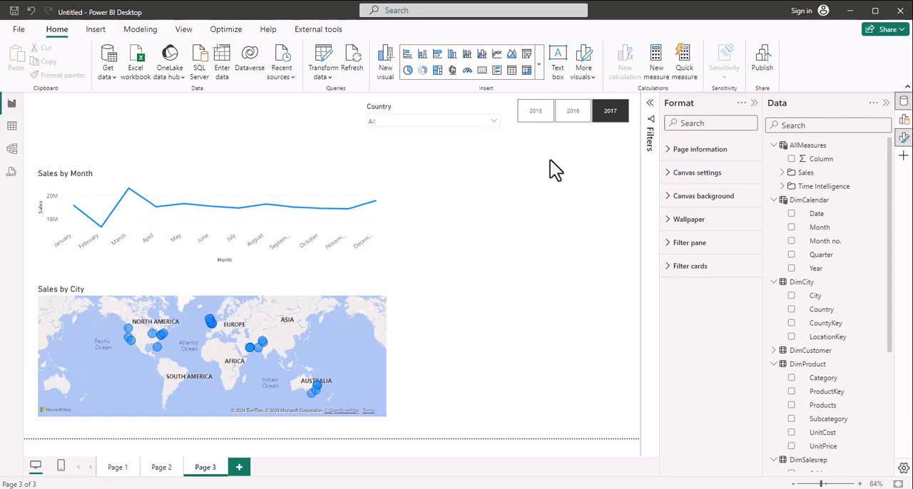
click(573, 111)
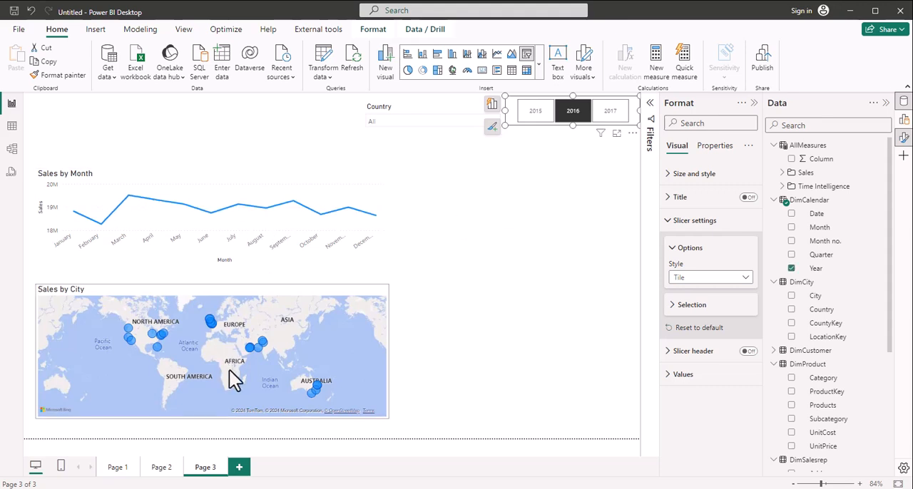
click(535, 114)
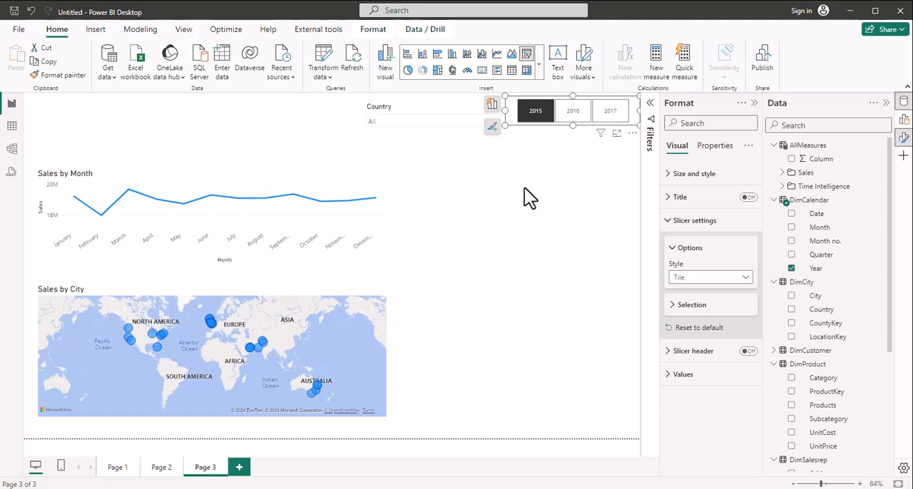
click(483, 176)
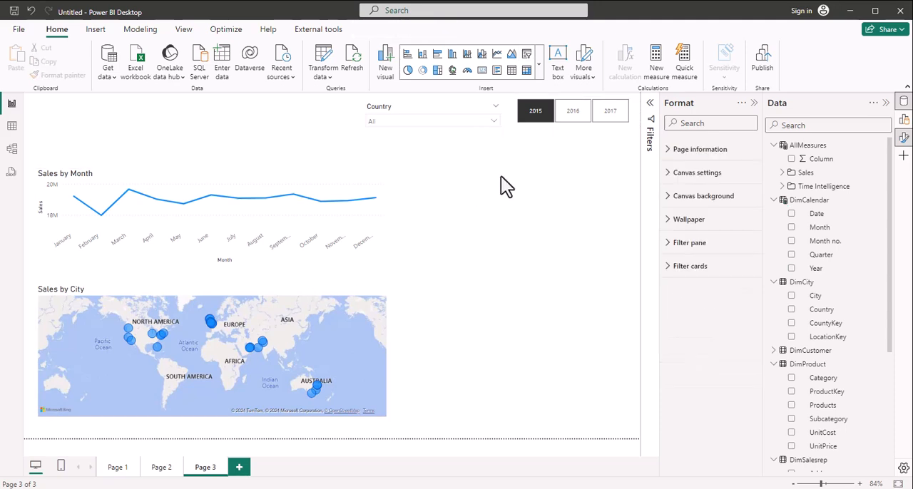
Step: Insert a pie chart beside the Sales by Month line chart and widen it to fill the space beneath the year slicer
click(407, 71)
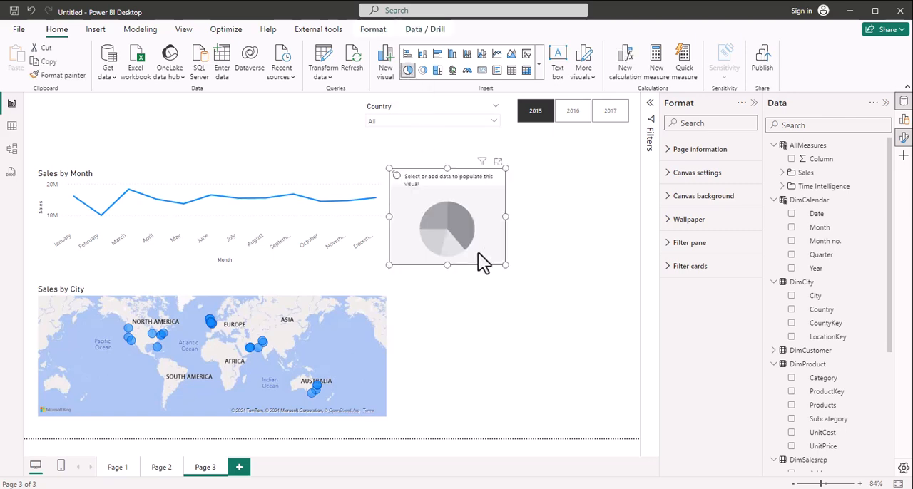
drag(451, 175, 468, 165)
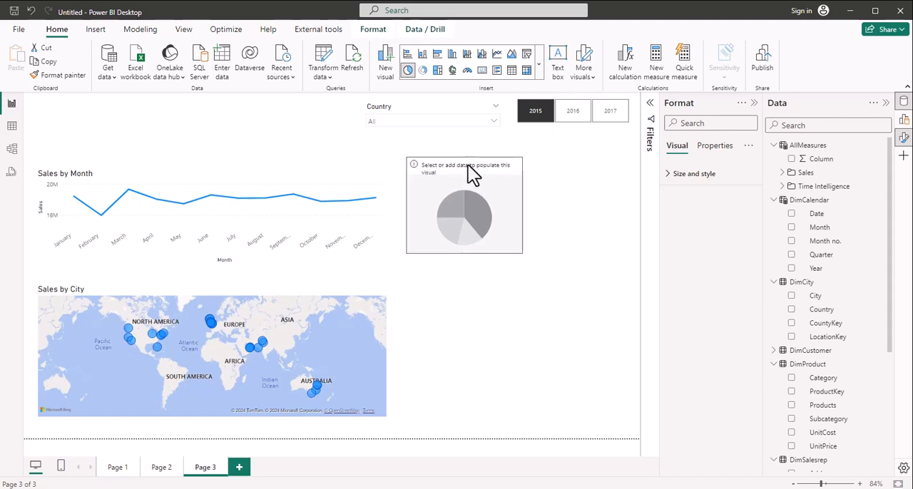
click(520, 206)
drag(522, 205, 614, 188)
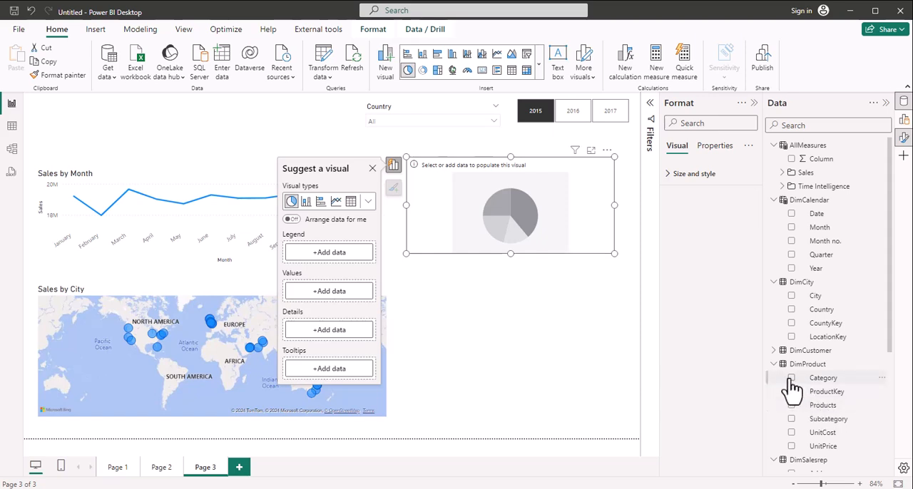
Step: Set the pie chart's legend to Category from DimProduct and its values to the Sales measure
click(791, 377)
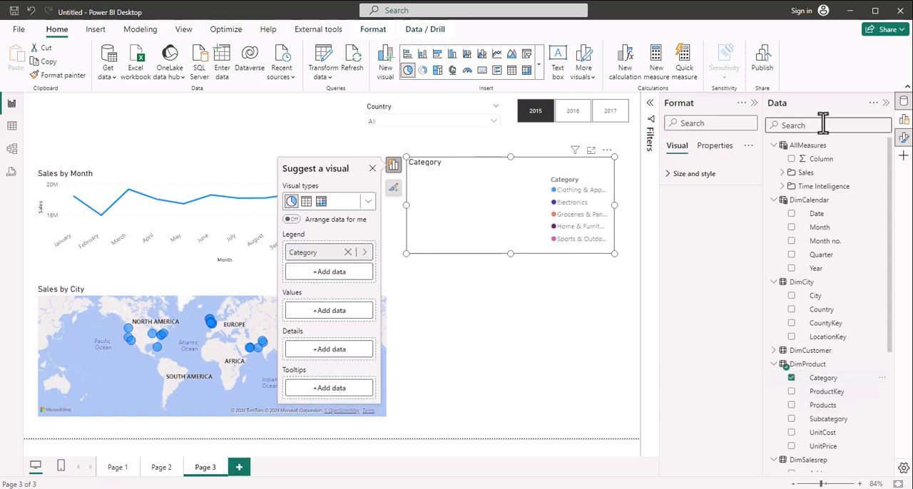
click(322, 311)
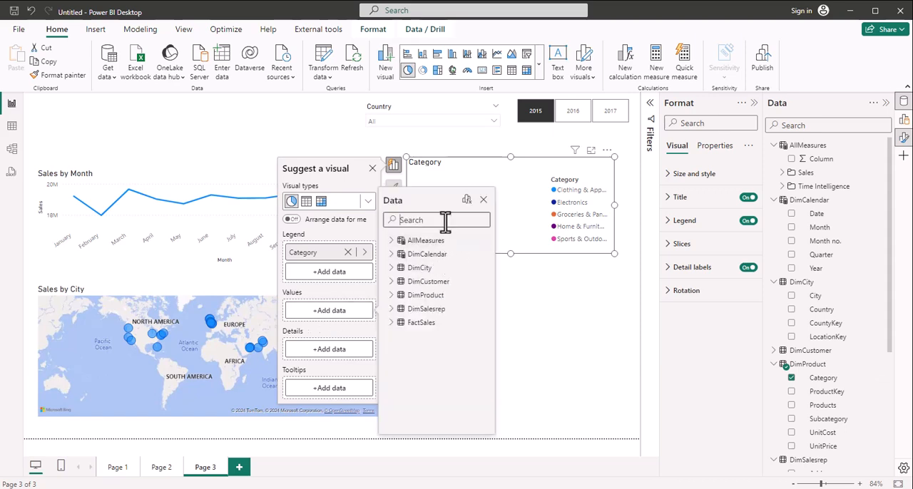
text(sales)
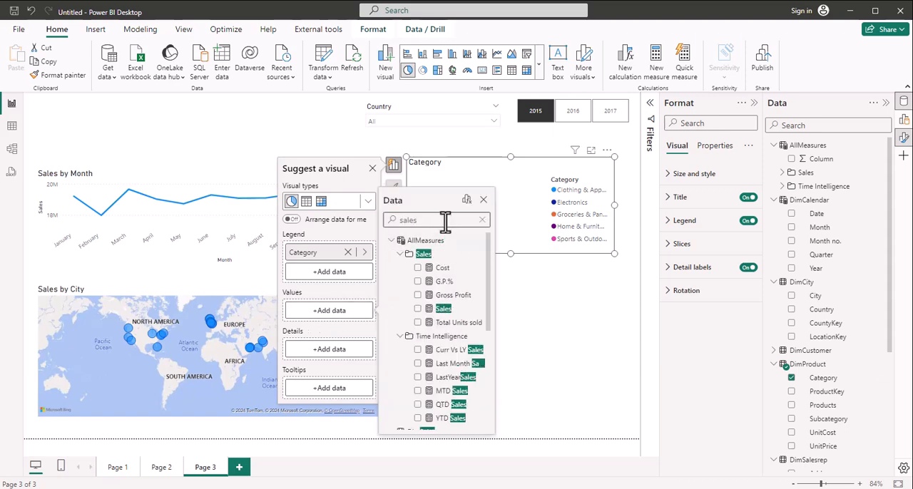
click(418, 309)
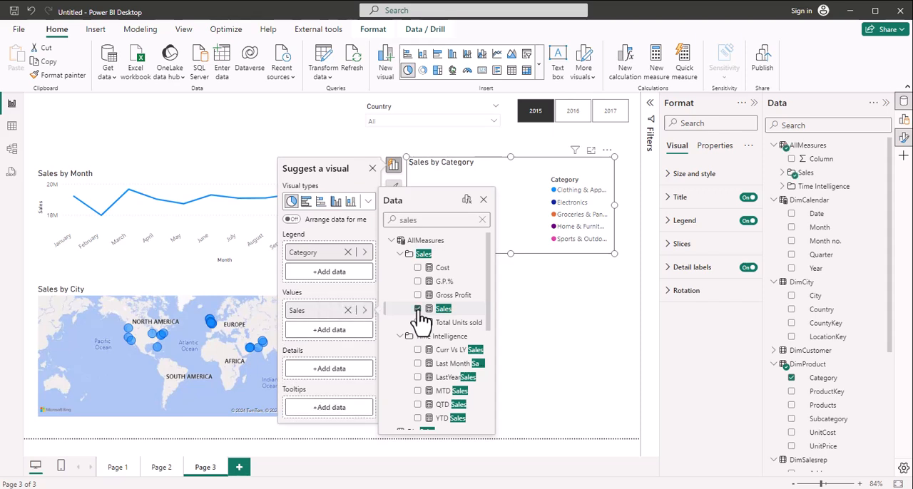
click(484, 199)
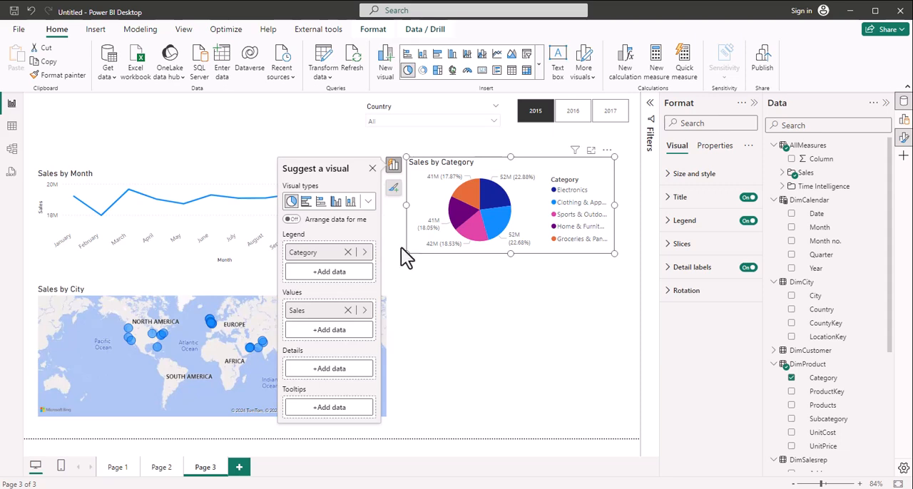
click(372, 169)
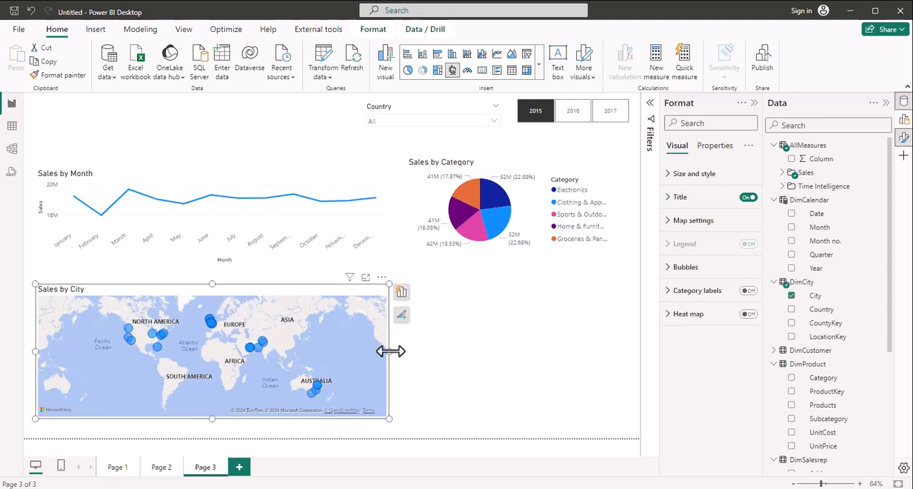
Step: Narrow the Sales by City map to about three-fifths of its width and make it slightly taller
drag(390, 351, 254, 352)
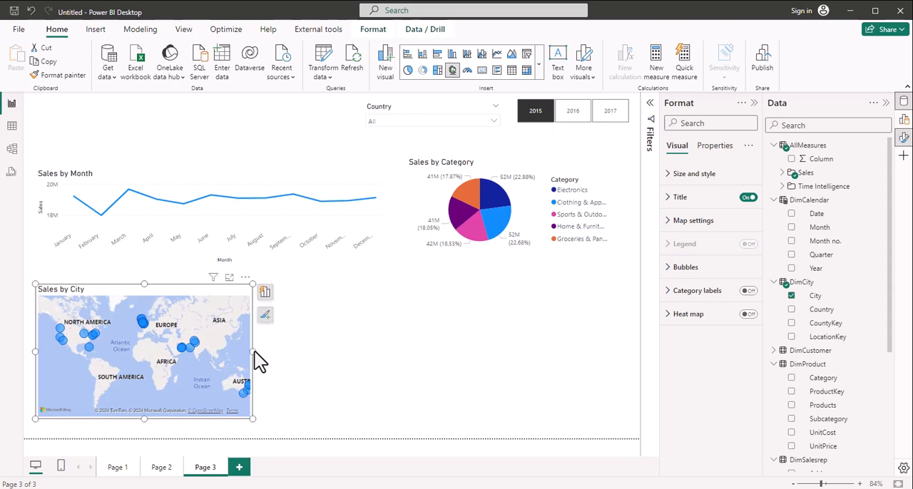
drag(144, 420, 144, 431)
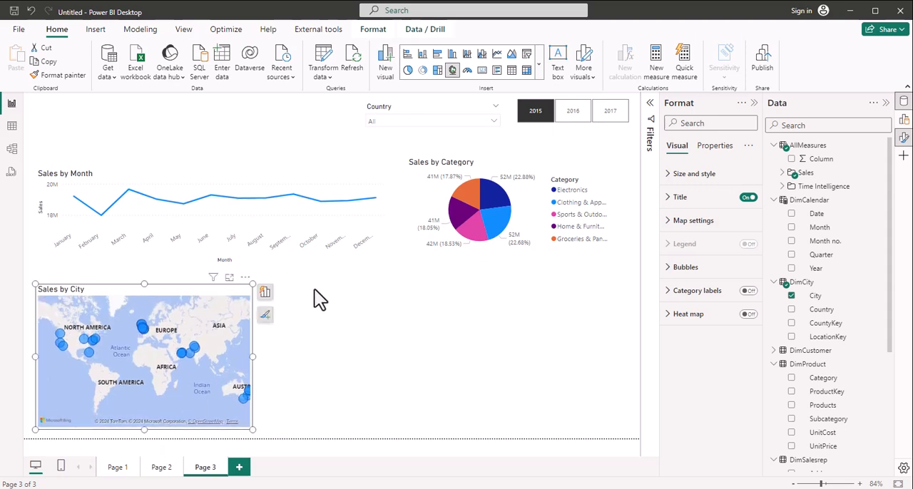
click(436, 144)
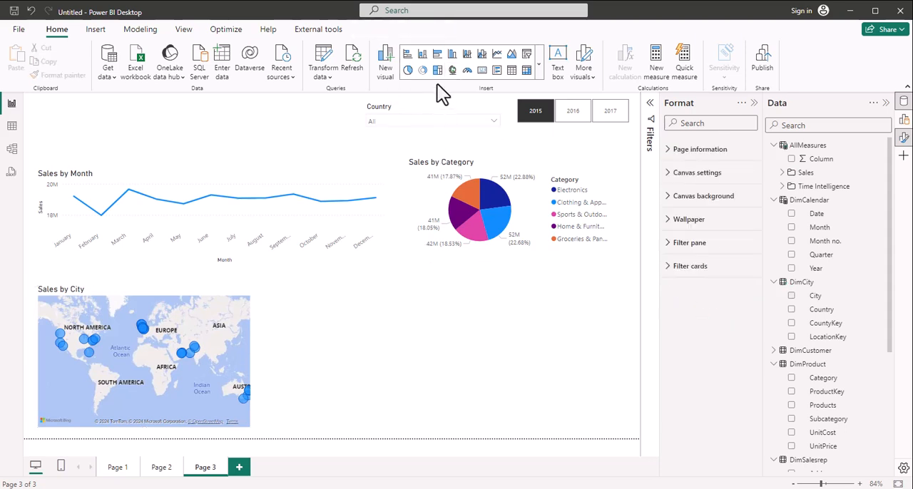
Step: Insert a clustered bar chart beside the map, widen it slightly and assign Salesrep from DimSalesrep to its Y-axis
click(435, 53)
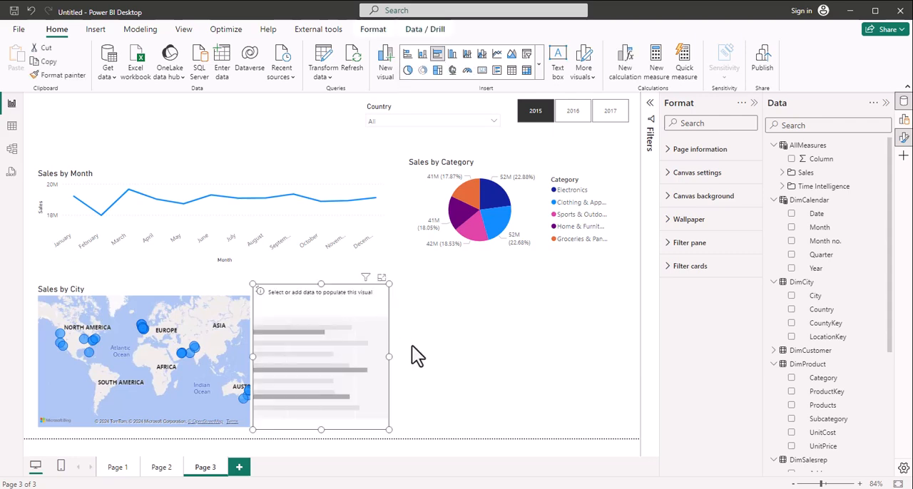
drag(389, 362, 409, 365)
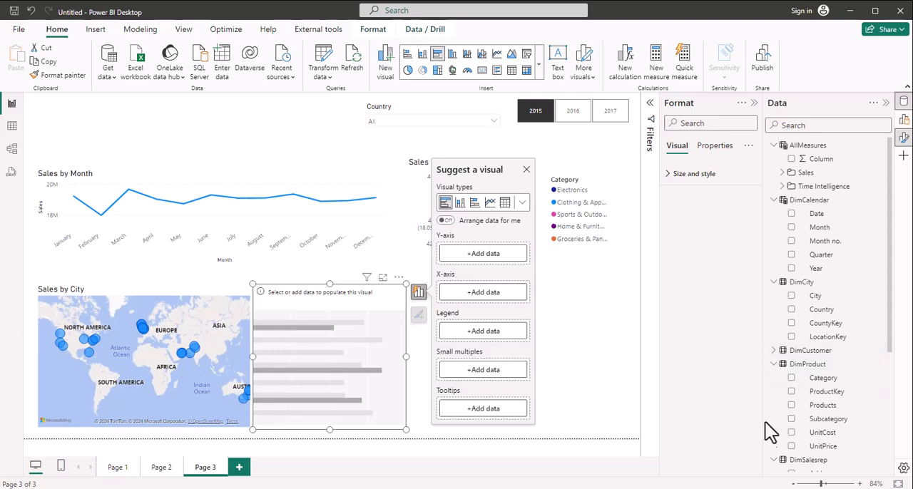
click(773, 460)
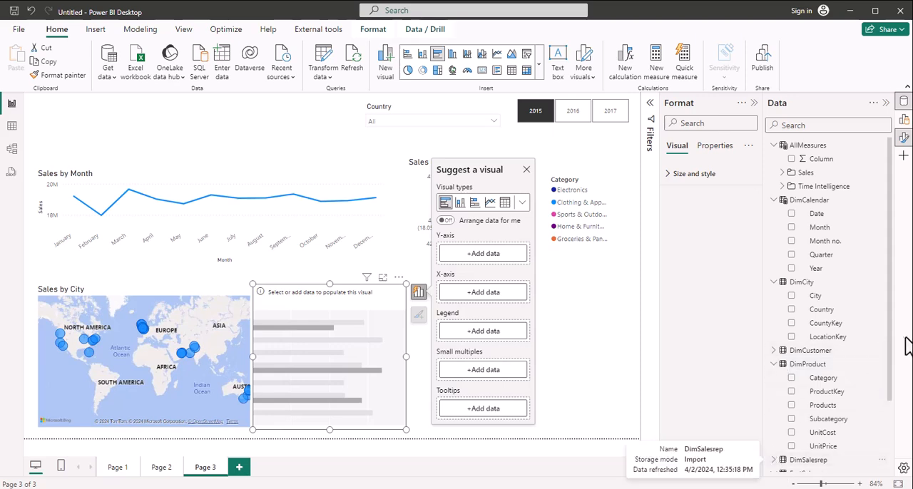
drag(896, 362, 896, 425)
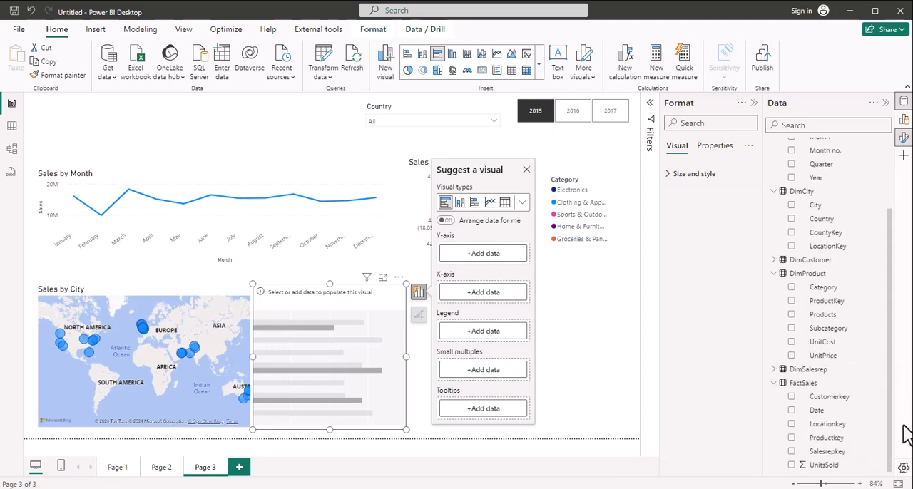
click(772, 369)
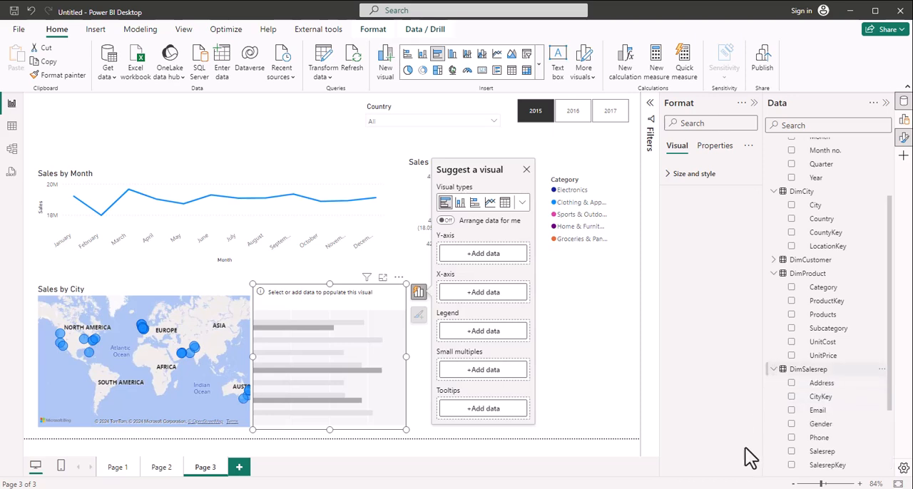
click(792, 453)
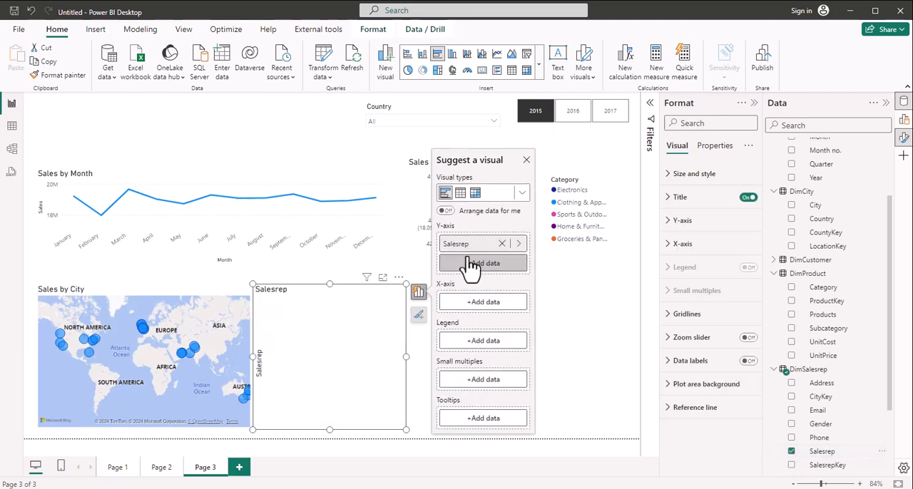
Step: Assign the Sales measure to the Salesrep bar chart's X-axis and widen the chart a little
click(476, 302)
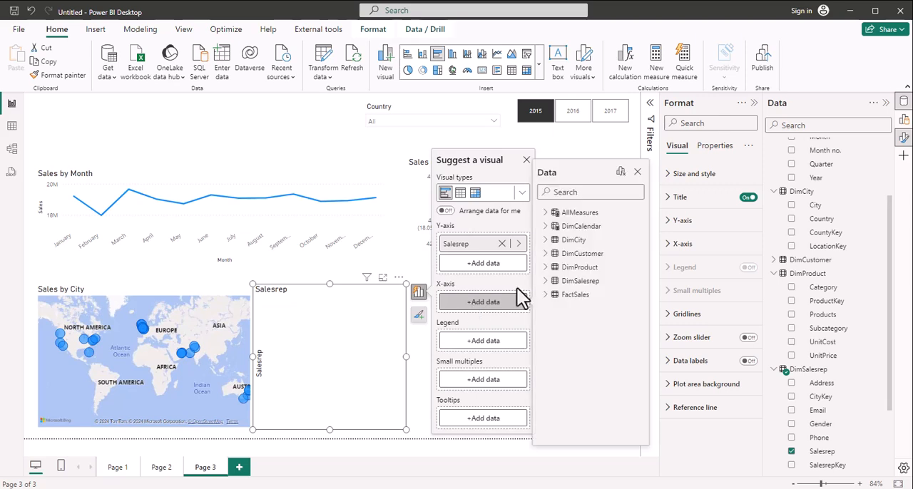
click(573, 193)
text(sales)
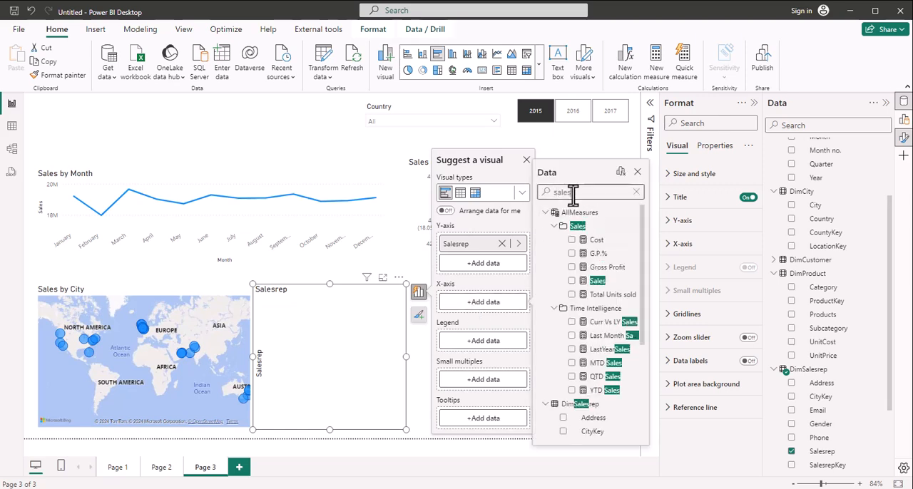
click(572, 281)
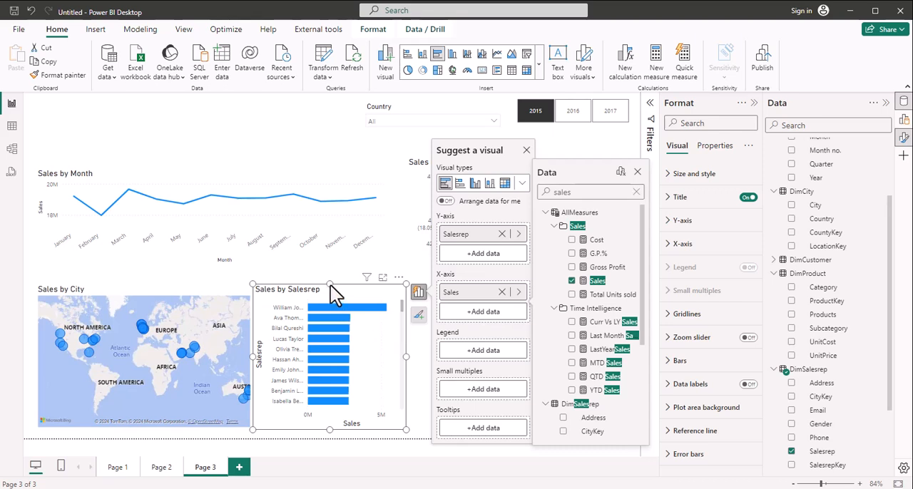
click(527, 150)
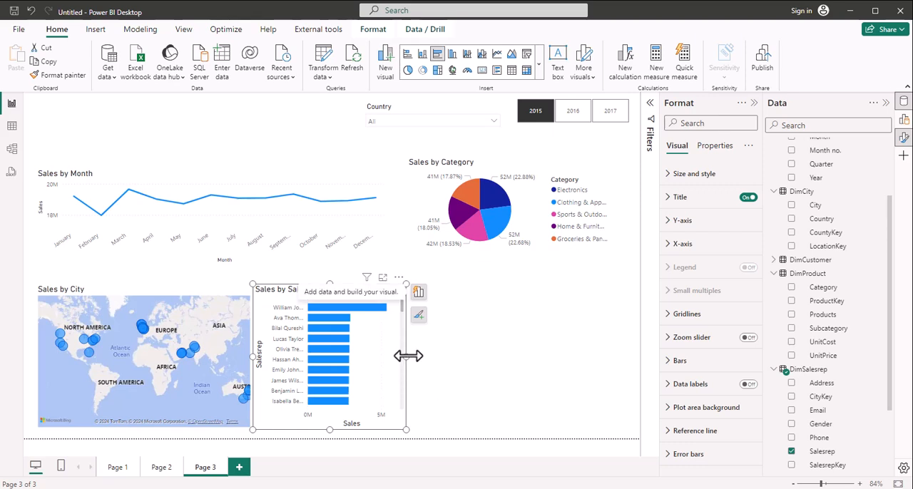
drag(406, 356, 425, 362)
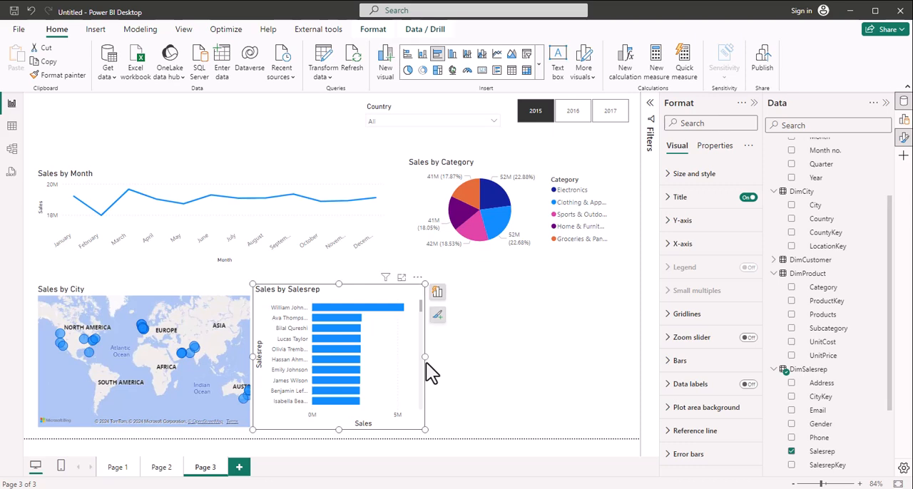
Step: Duplicate the Sales by Salesrep bar chart, place the copy beside the original beneath the pie chart and widen it slightly
key(ctrl+c)
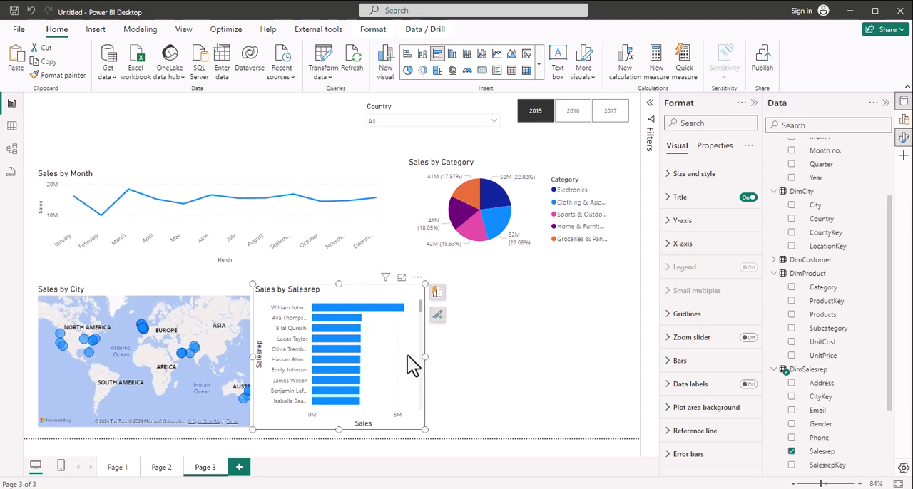
key(ctrl+v)
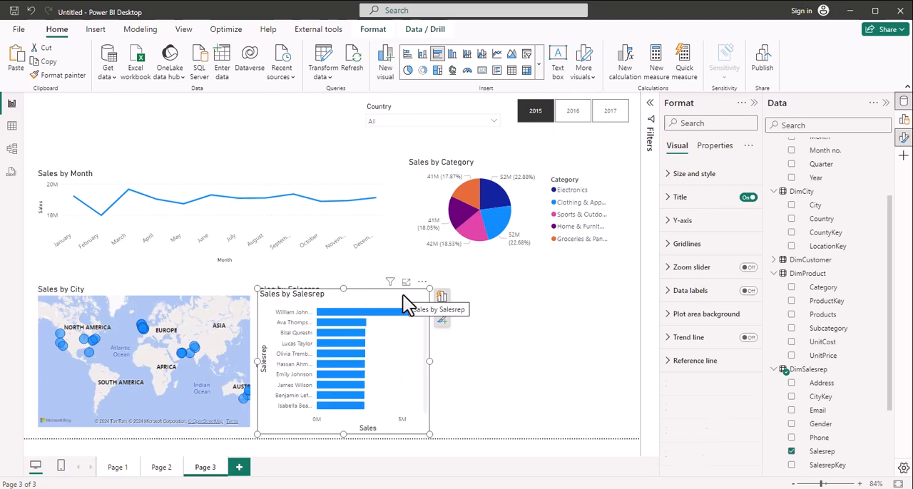
drag(403, 296, 594, 288)
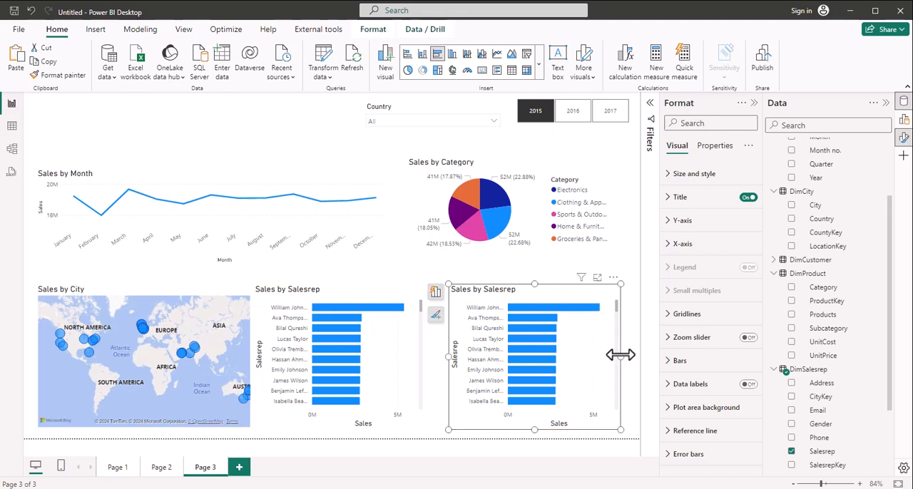
drag(619, 357, 624, 357)
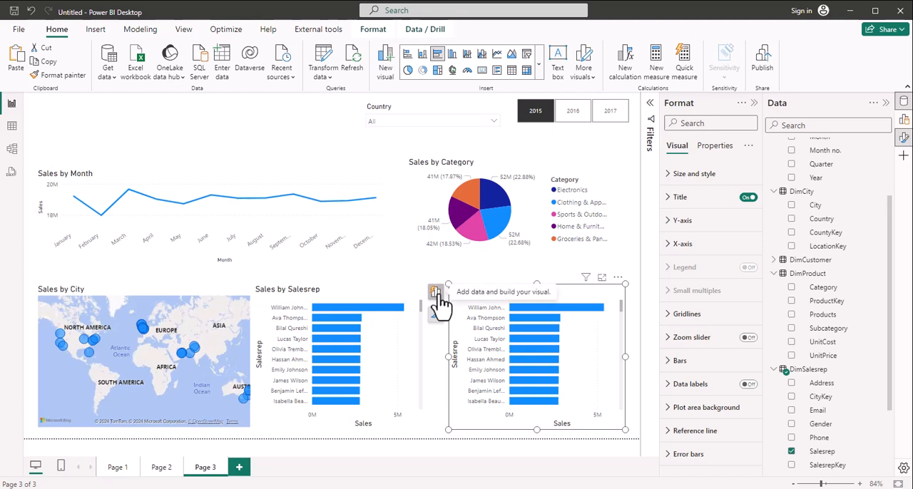
Step: Replace Salesrep with Customer from DimCustomer on the Y-axis of the copied bar chart
click(435, 293)
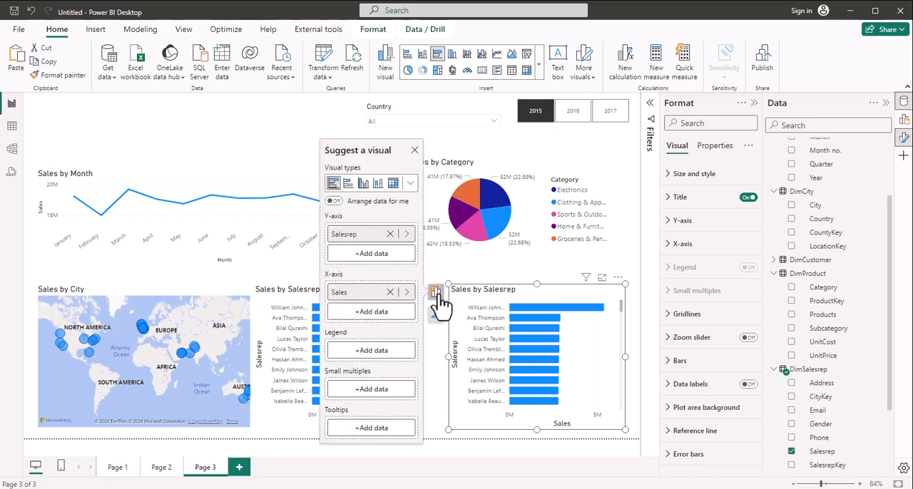
click(390, 234)
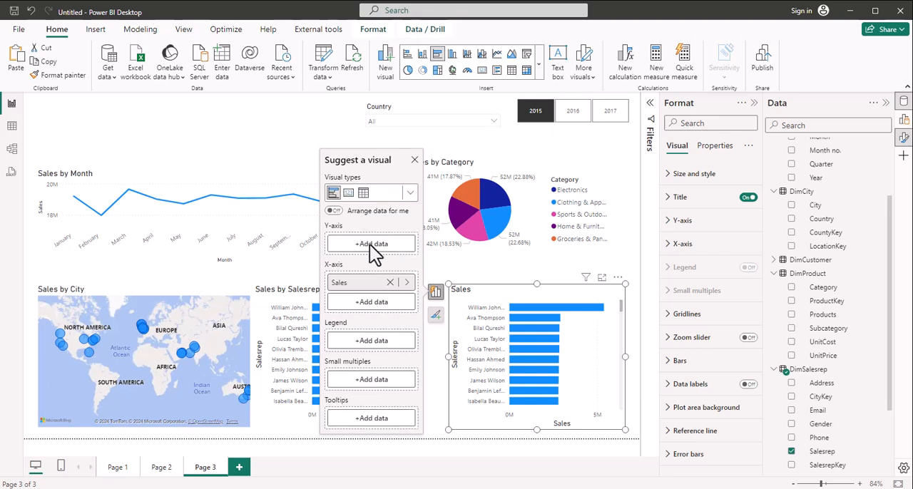
click(371, 243)
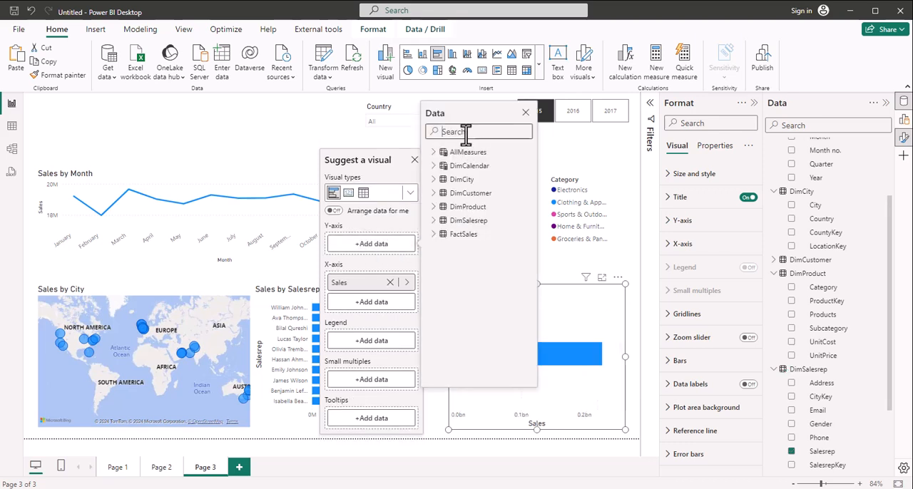
click(436, 194)
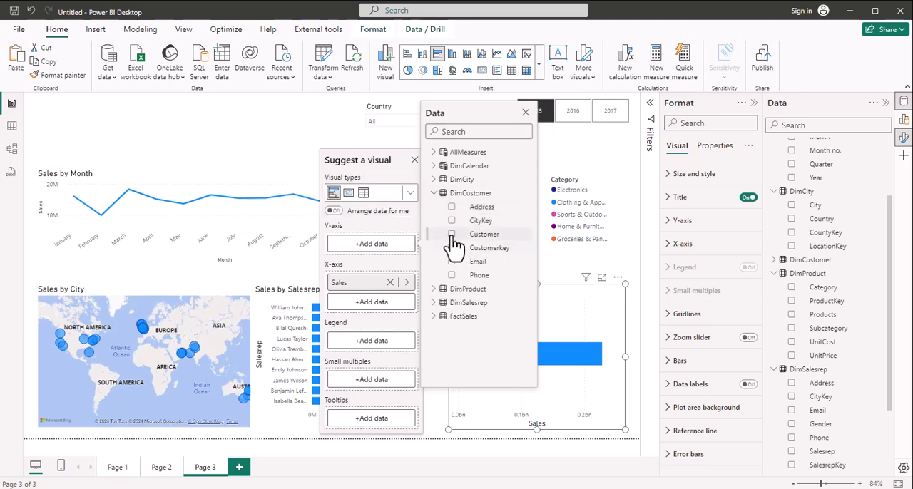
click(452, 236)
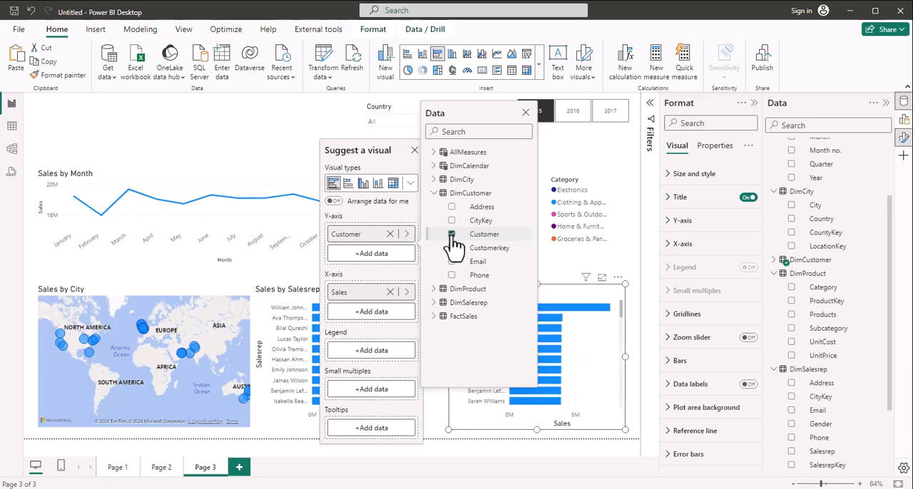
click(525, 113)
click(529, 114)
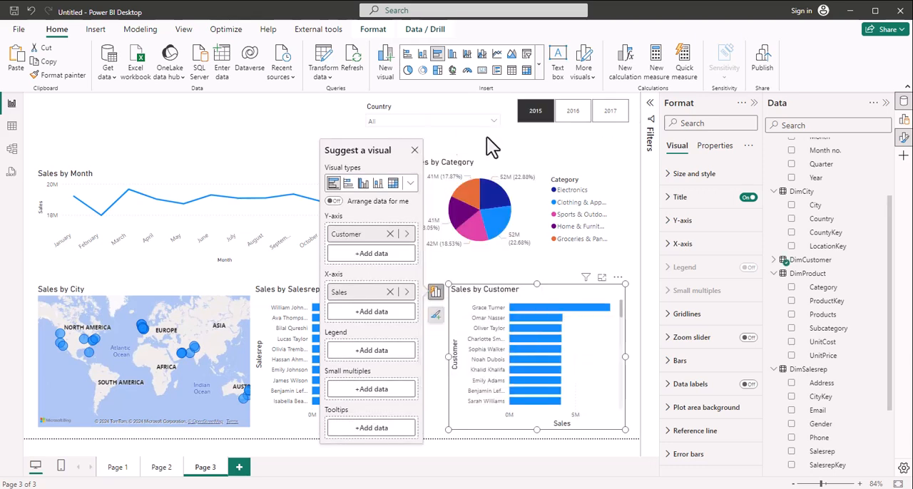
click(414, 152)
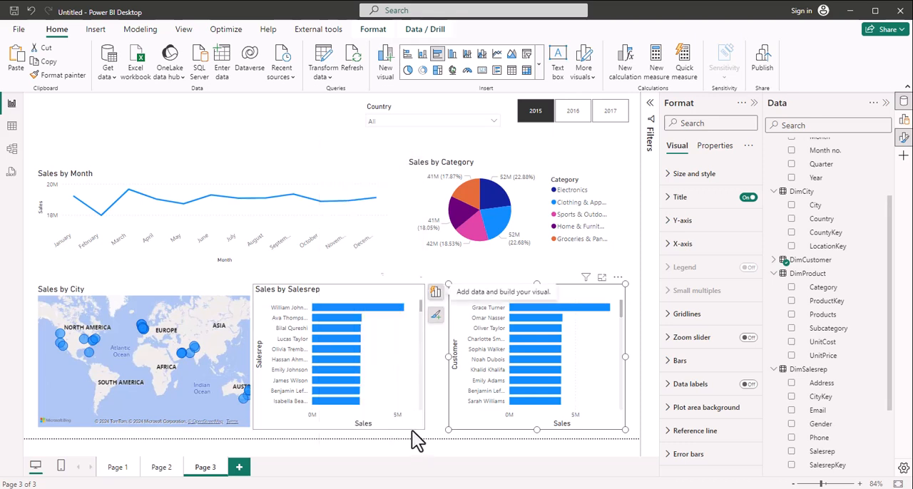
Step: Widen the Sales by Salesrep bar chart slightly and nudge the Sales by City map a little left and down
click(425, 360)
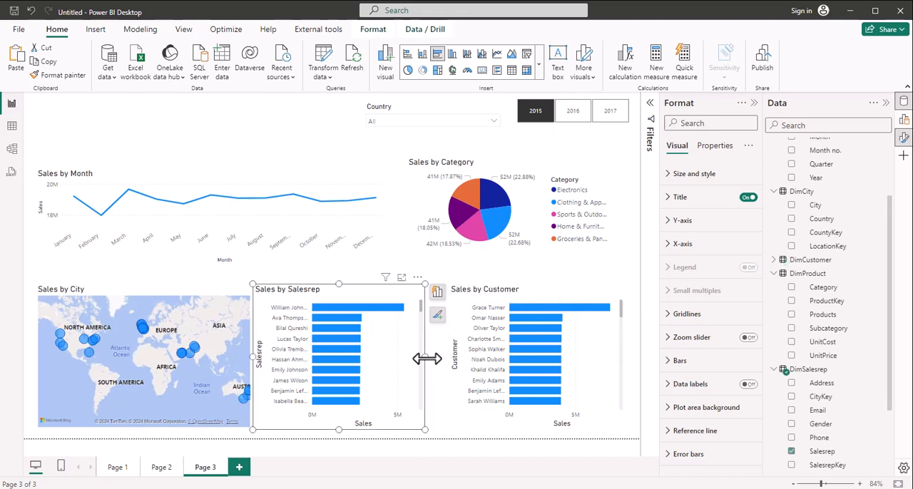
drag(425, 359, 437, 364)
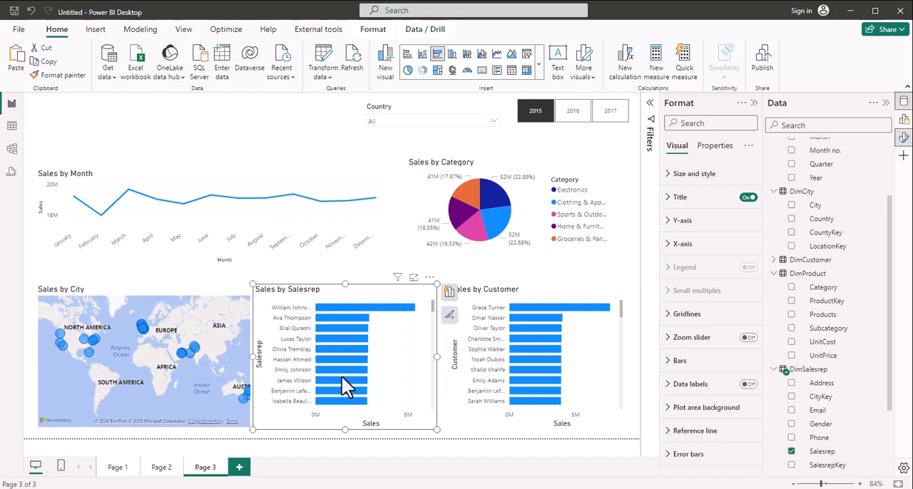
click(164, 291)
key(Left)
key(Down)
key(Down)
key(Down)
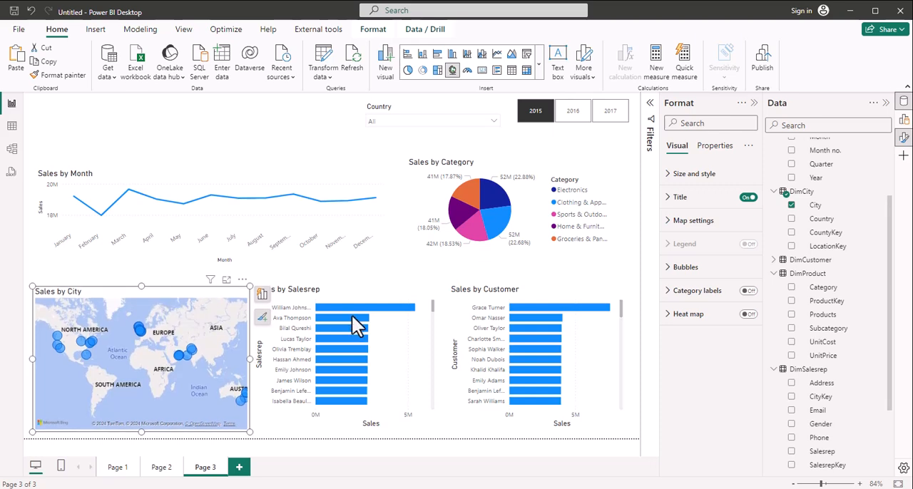
Step: Nudge the Sales by Salesrep chart down to line up with the map and widen it a little more
click(356, 289)
key(Down)
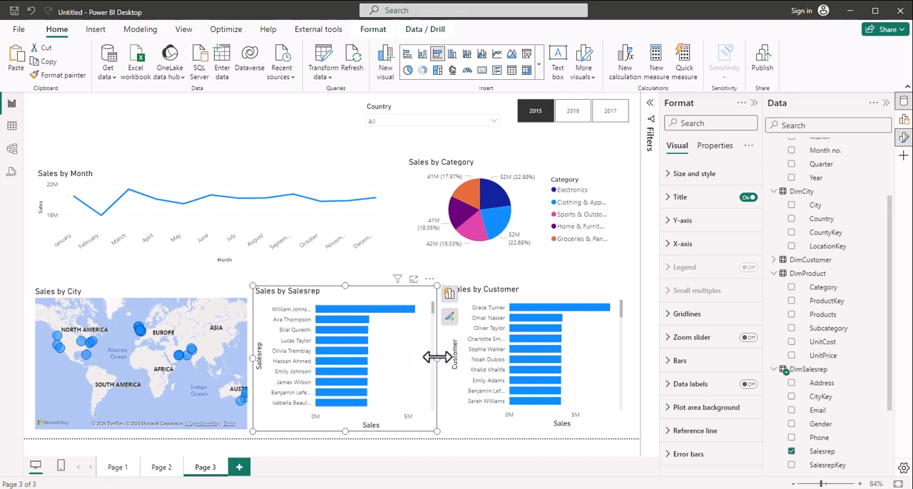
drag(443, 357, 441, 357)
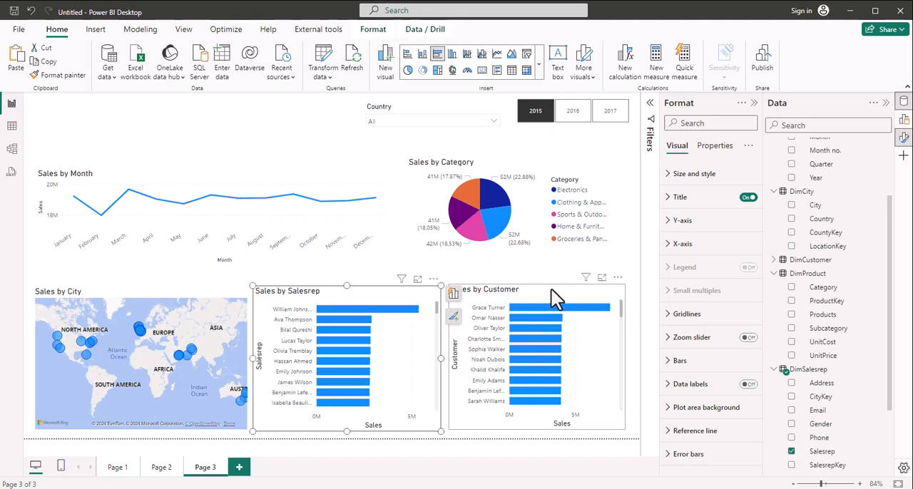
Step: Widen the Sales by Customer chart slightly and extend its lower edge to line up with the Salesrep chart
click(626, 364)
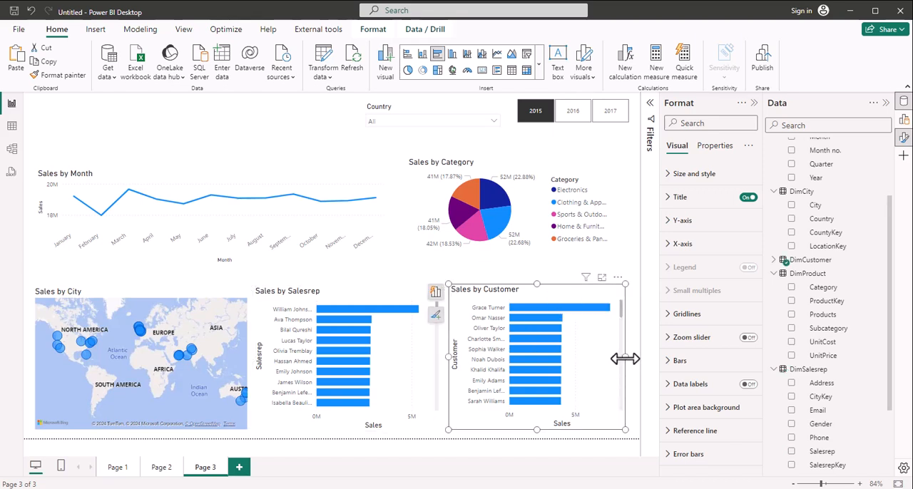
drag(625, 359, 631, 363)
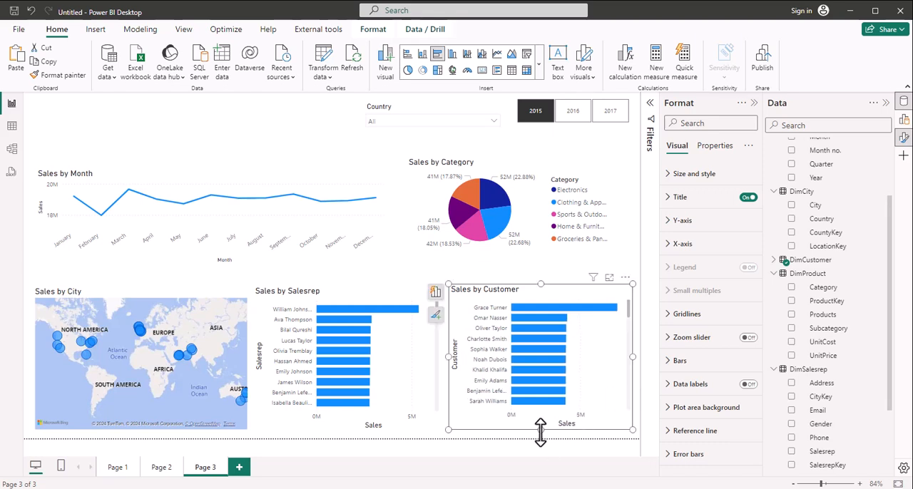
drag(540, 433, 540, 434)
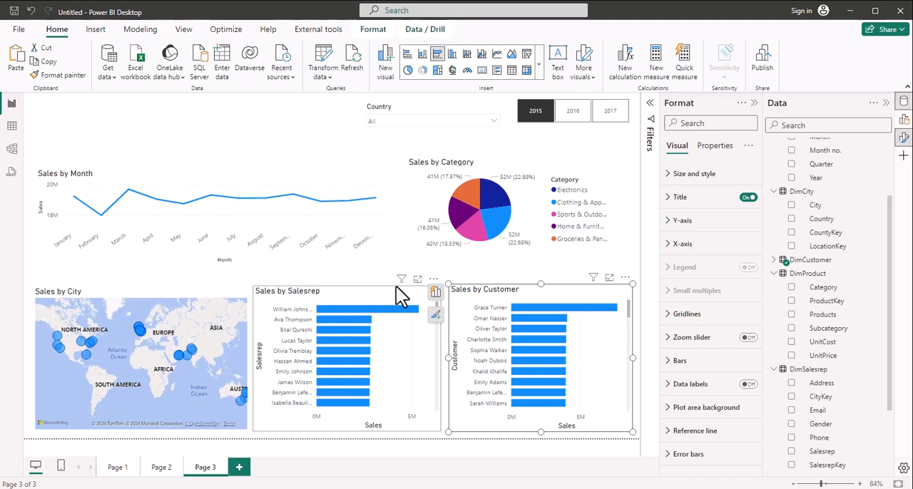
click(329, 310)
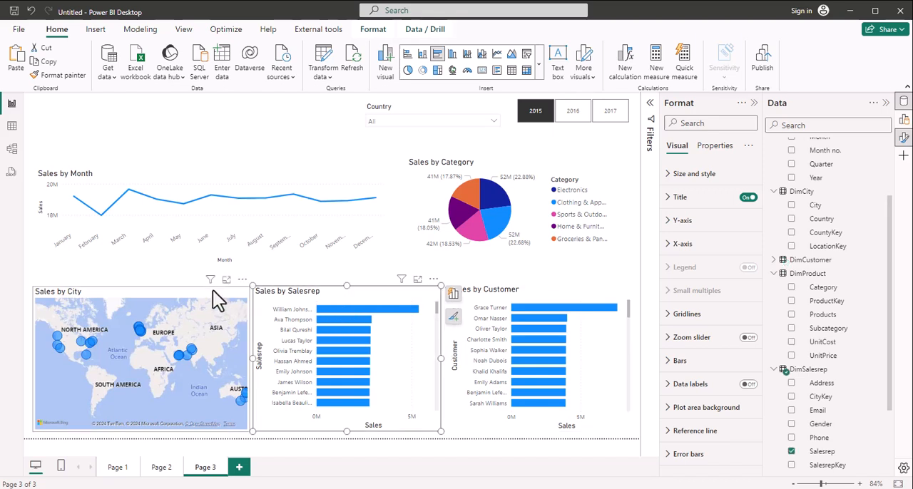
click(212, 290)
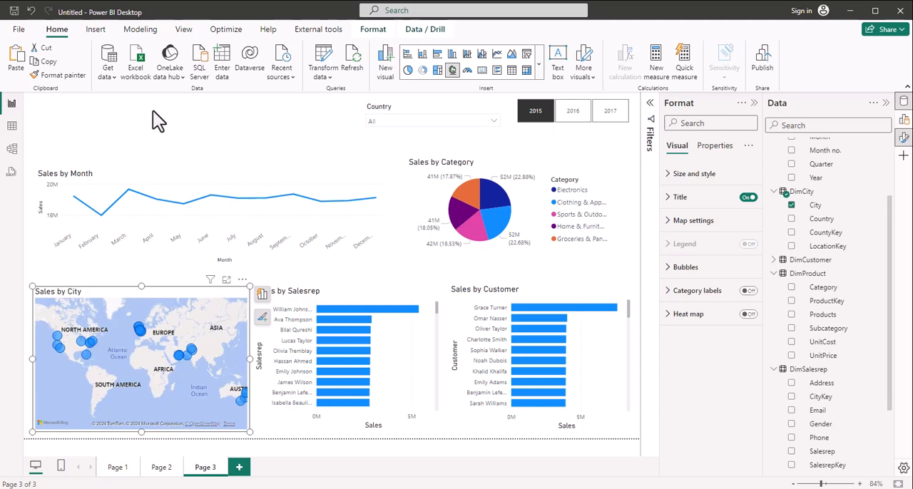
Step: Insert a text box above the line chart and set its text to bold at font size 18
click(100, 29)
click(505, 66)
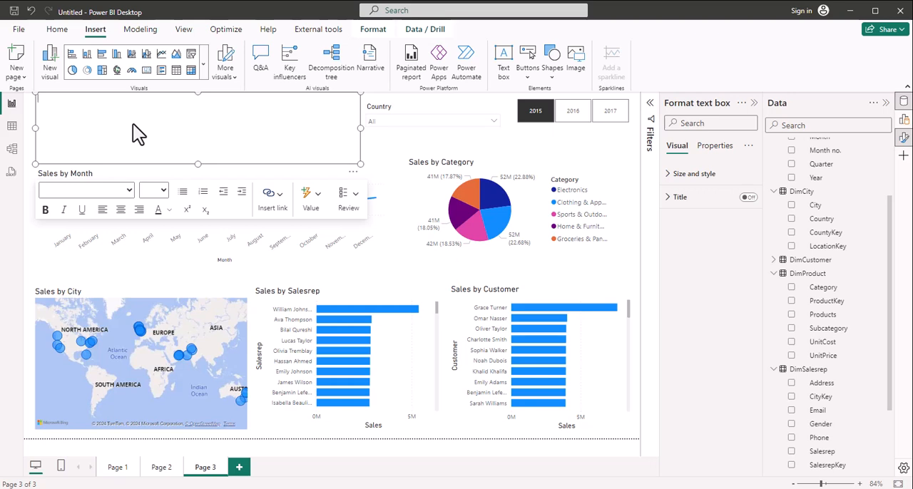
click(162, 191)
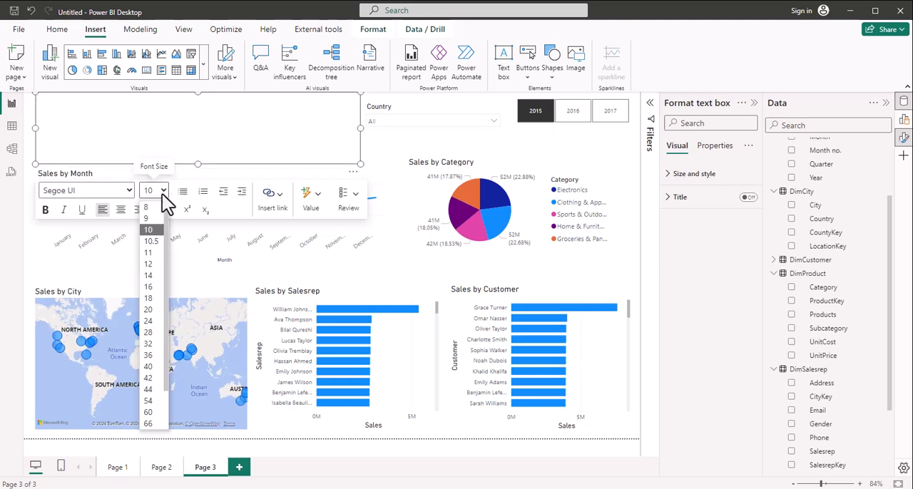
click(149, 300)
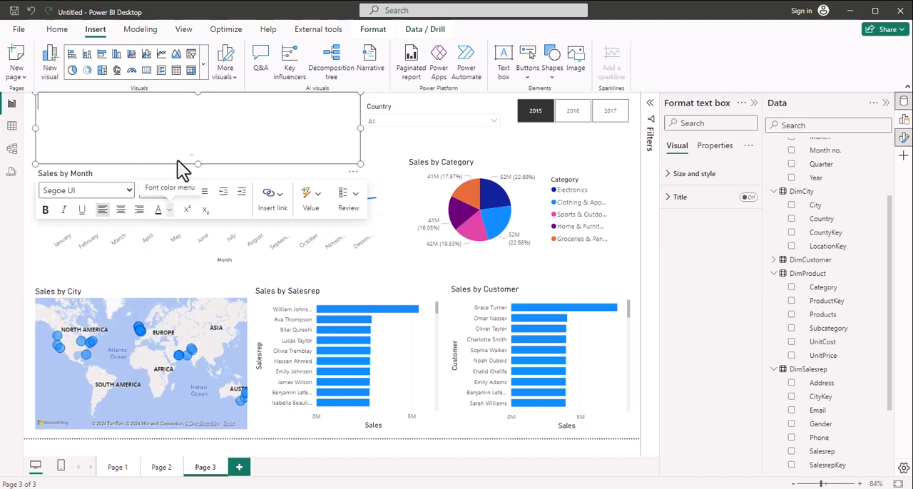
click(46, 211)
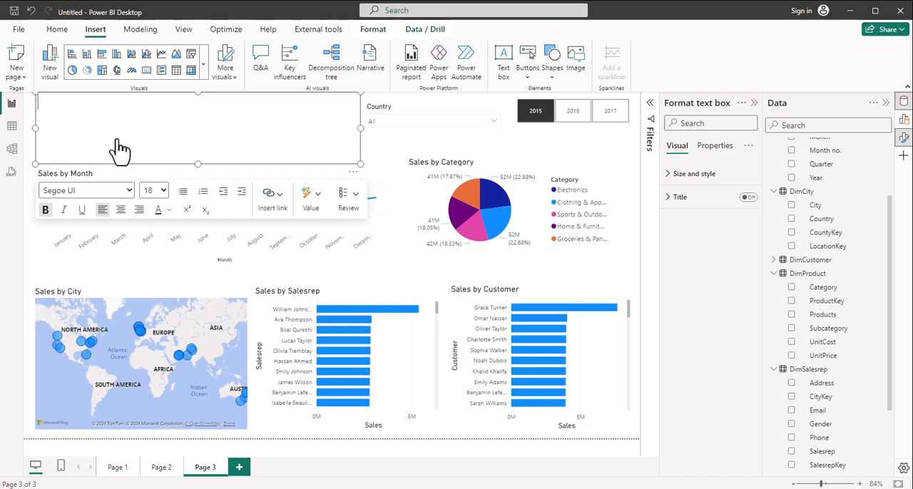
Step: Enter the title "Sales analysis dashboard" in the text box
text(Sales analysis da)
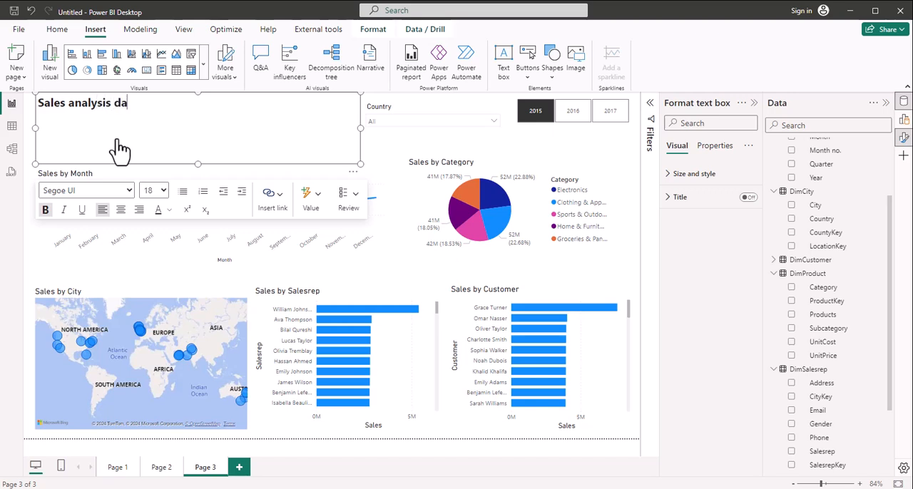
text(shboard)
key(BackSpace)
key(BackSpace)
key(BackSpace)
key(BackSpace)
text(oard)
Step: Center the dashboard title text and set its font size to 36
key(ctrl+a)
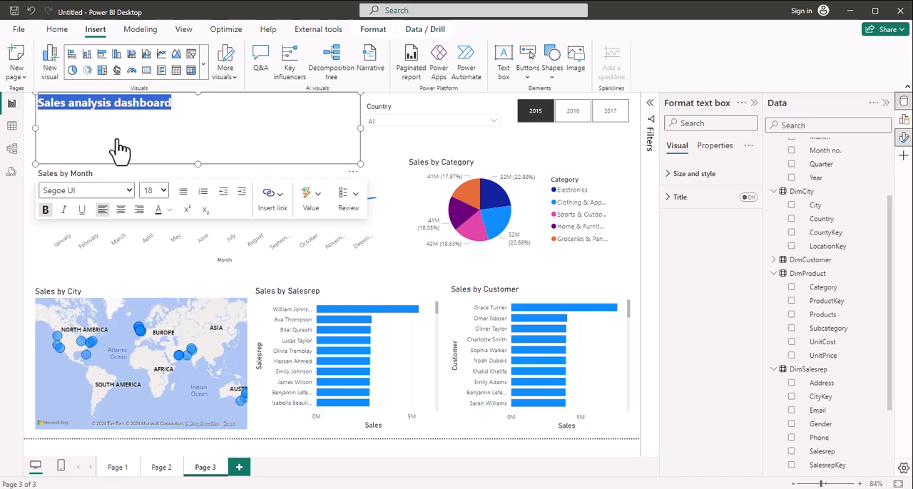
click(138, 210)
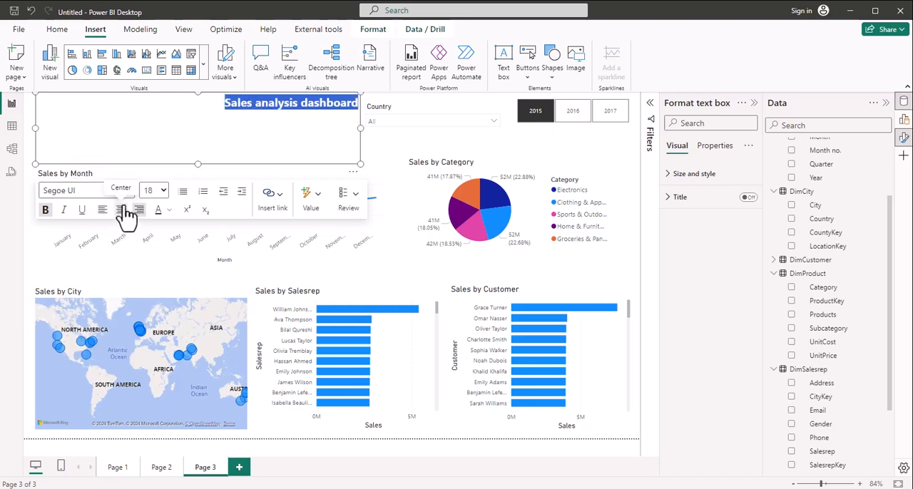
click(120, 209)
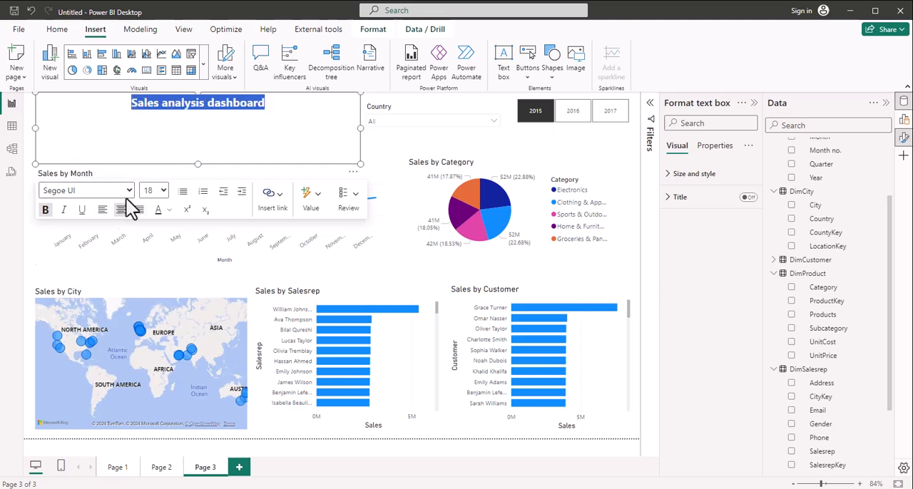
click(163, 192)
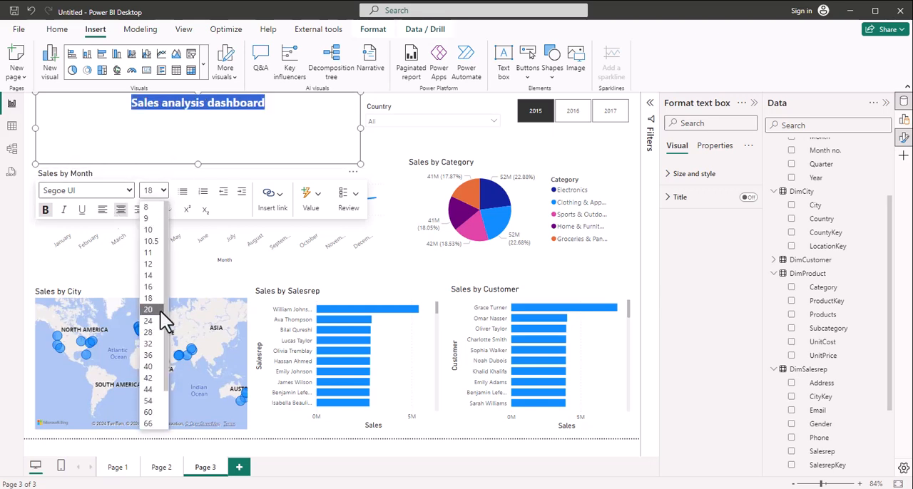
click(149, 355)
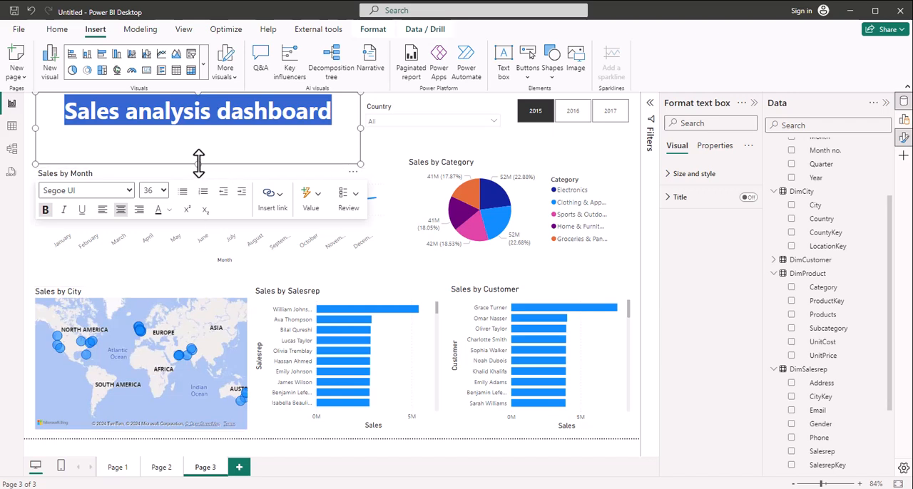
Step: Shrink the title text box to fit its single line, reducing its height and narrowing it from the left side
drag(200, 145, 200, 126)
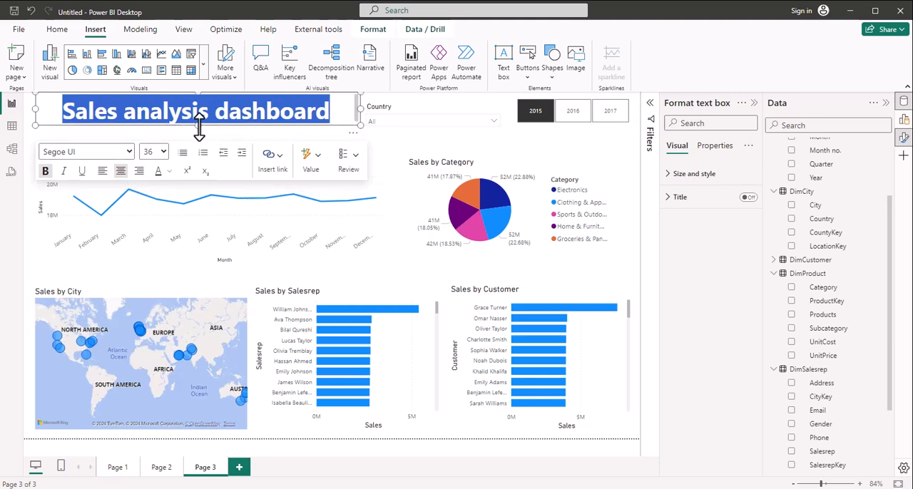
drag(199, 128, 199, 132)
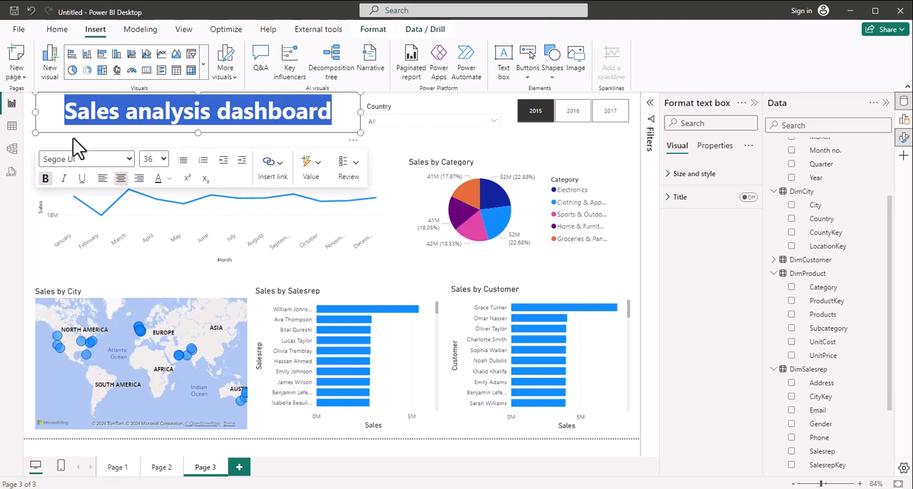
drag(35, 110, 77, 119)
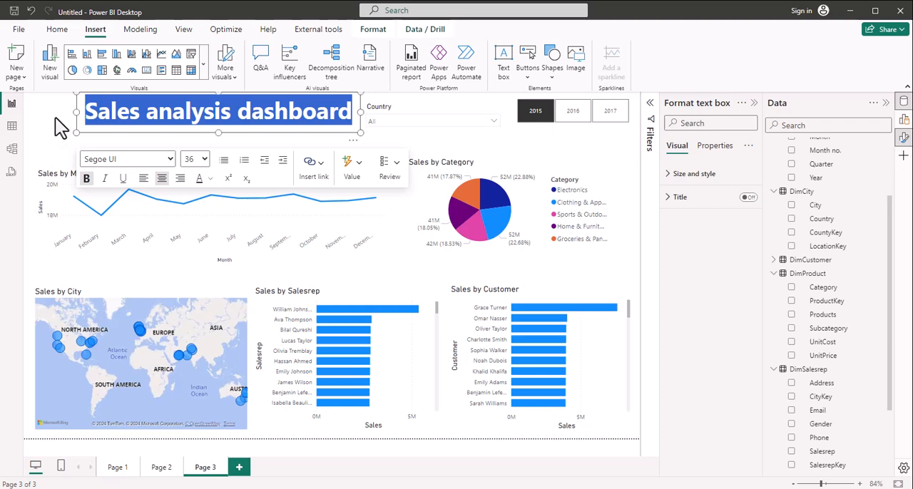
click(60, 127)
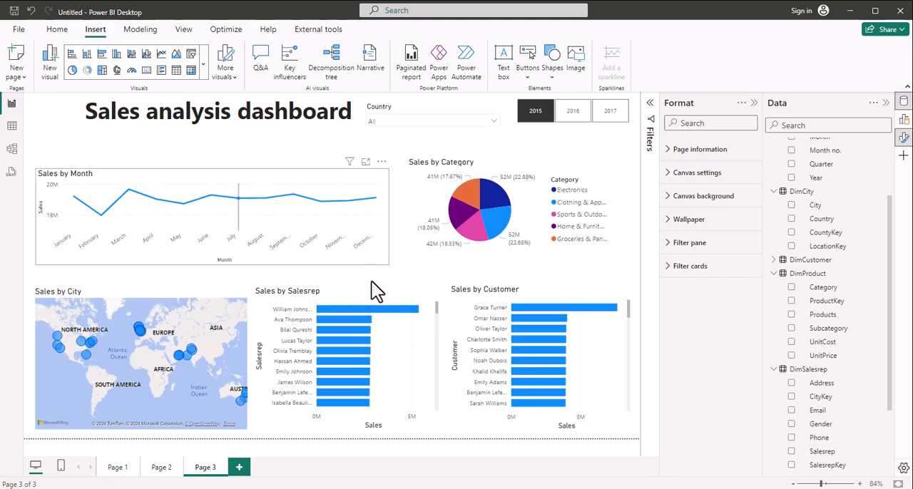
Step: Test the Year slicer by filtering the page to 2016, 2017 and back to 2015
click(578, 126)
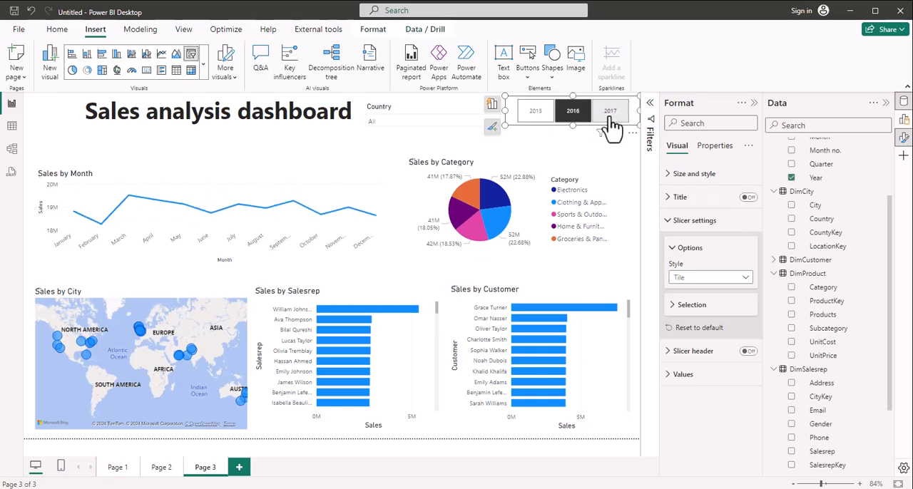
click(611, 128)
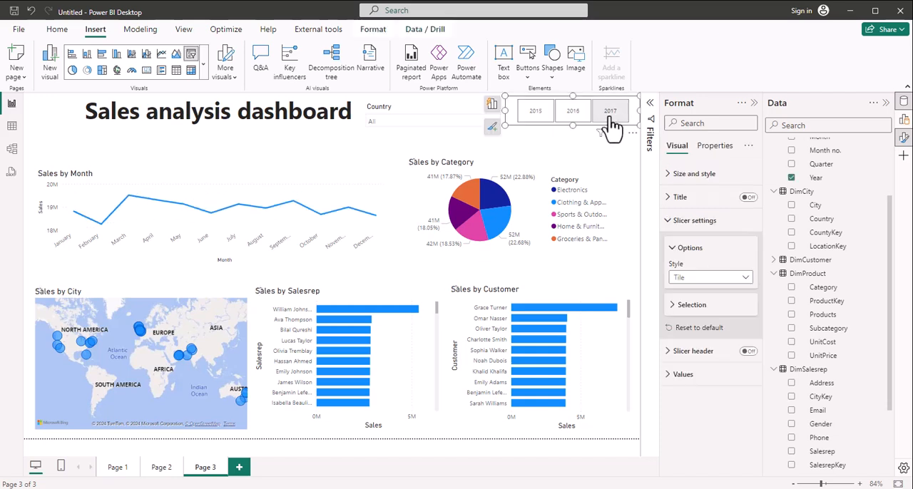
click(529, 123)
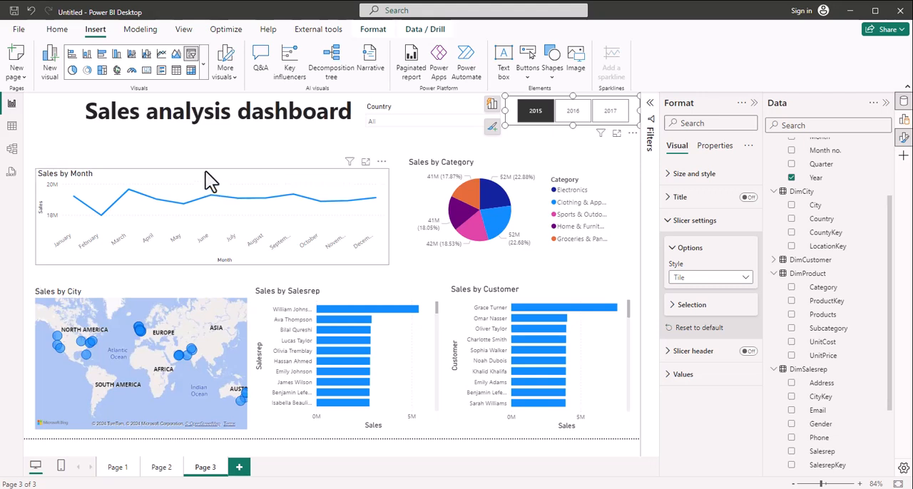
Step: Add data labels to the Sales by Month line chart
click(207, 172)
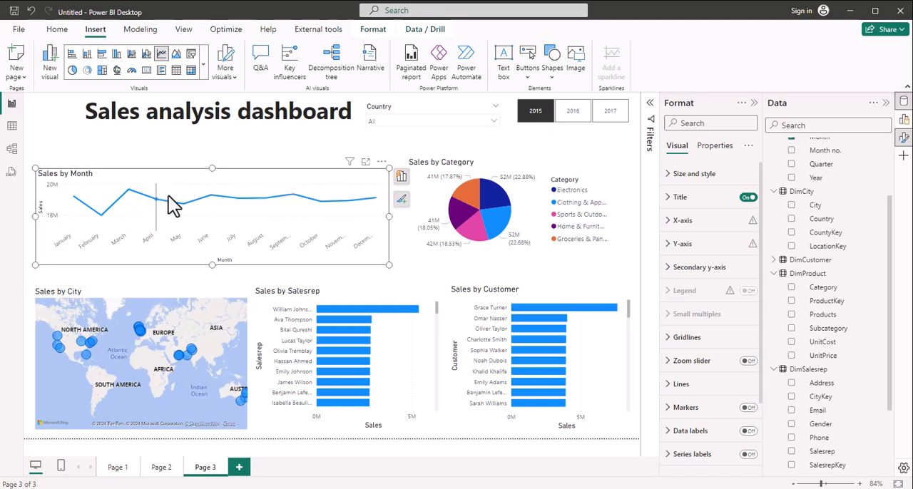
click(401, 201)
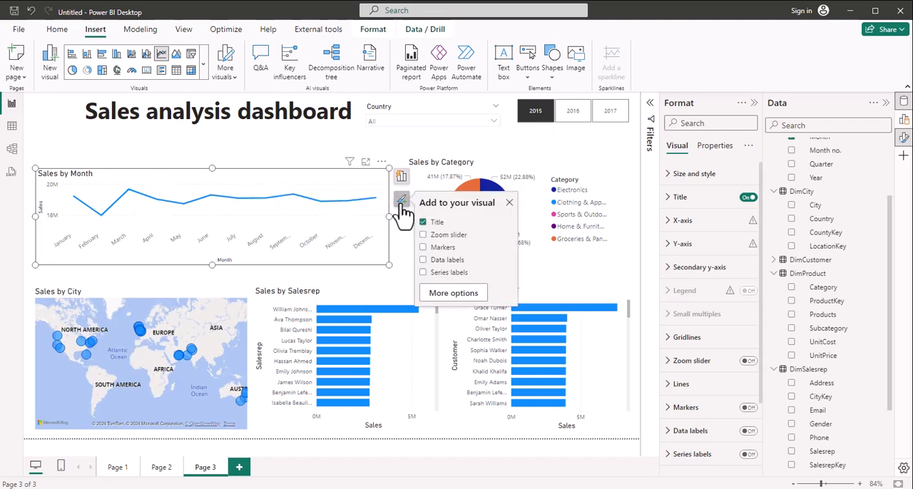
click(423, 261)
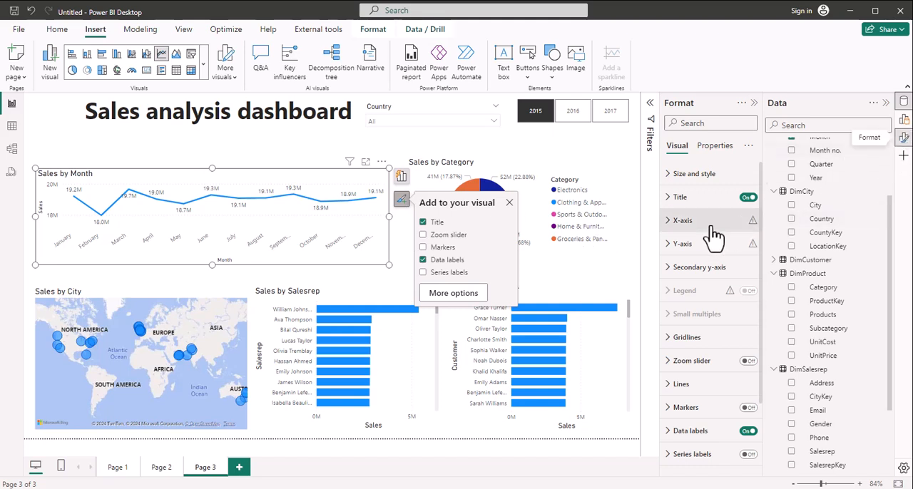
Step: Turn off the Y-axis values and title and the X-axis title of the Sales by Month chart
click(668, 245)
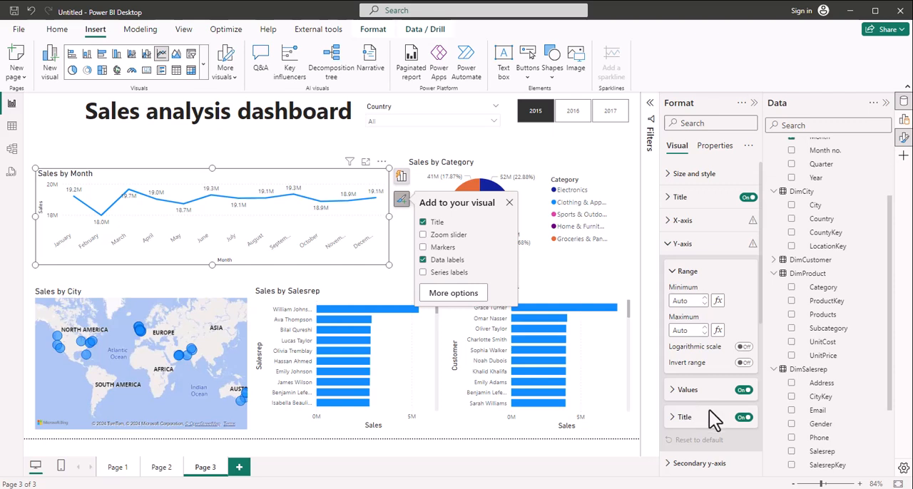
click(743, 391)
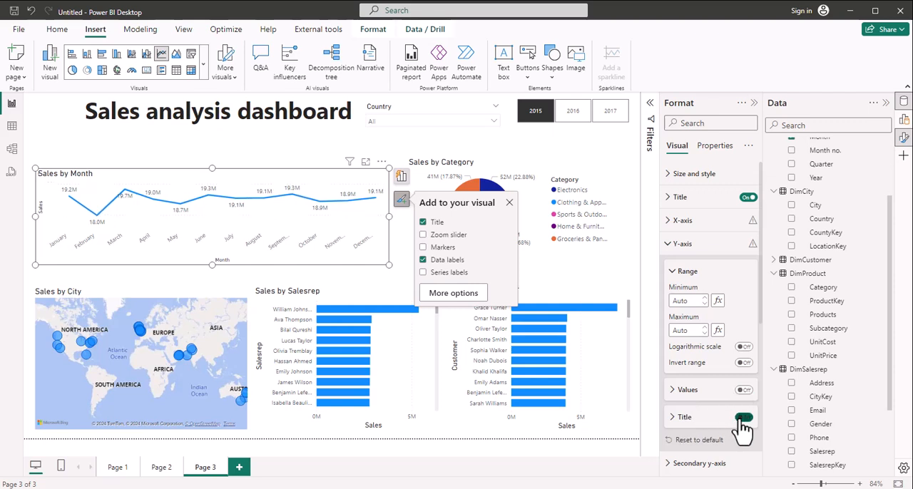
click(743, 417)
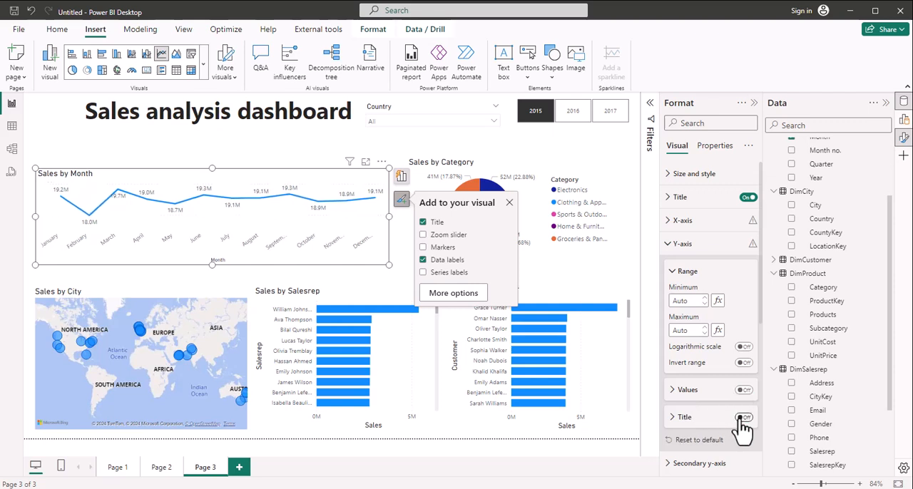
click(670, 246)
click(669, 223)
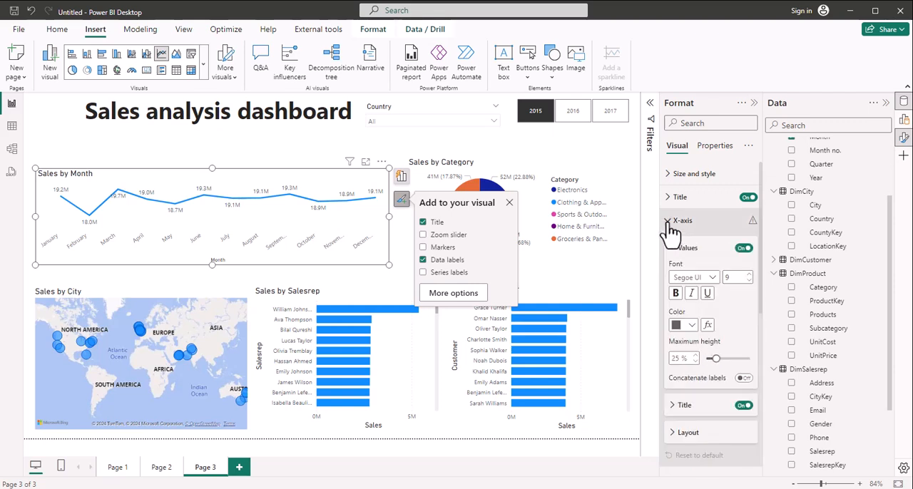
click(740, 411)
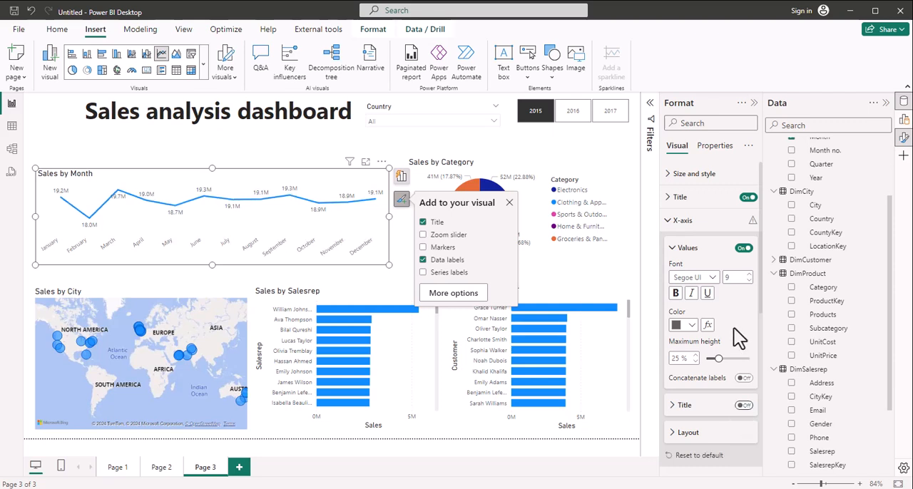
Step: Set the data label position of the Sales by Month line chart to Above
click(670, 227)
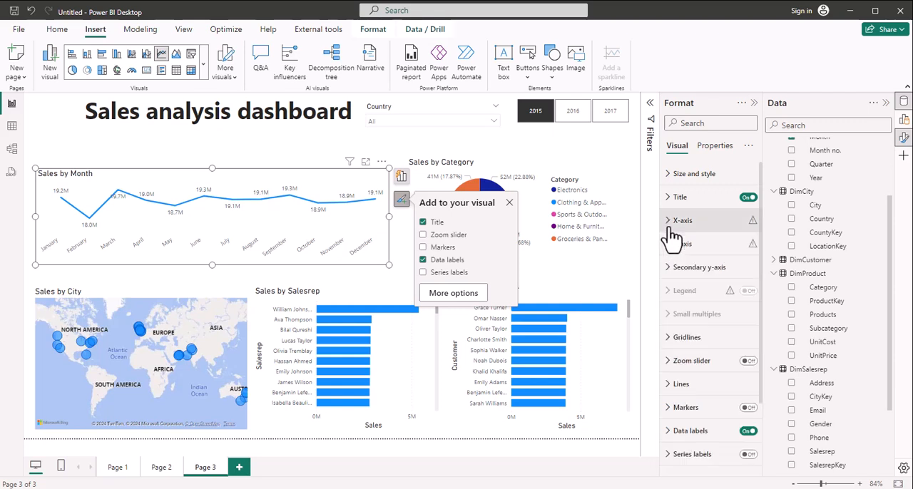
click(670, 432)
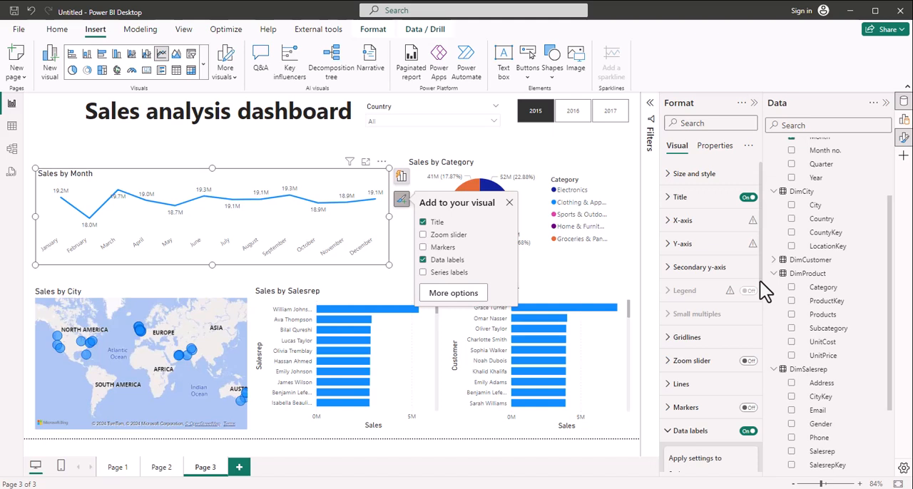
drag(762, 291, 775, 378)
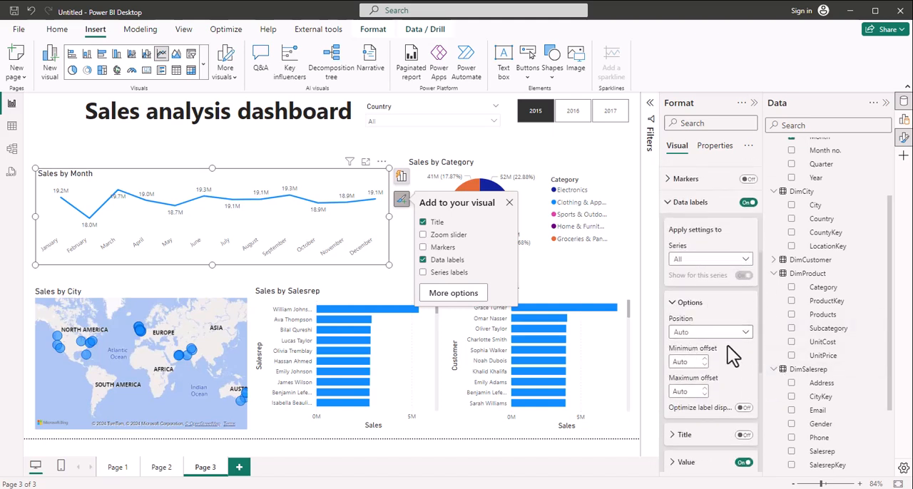
click(741, 332)
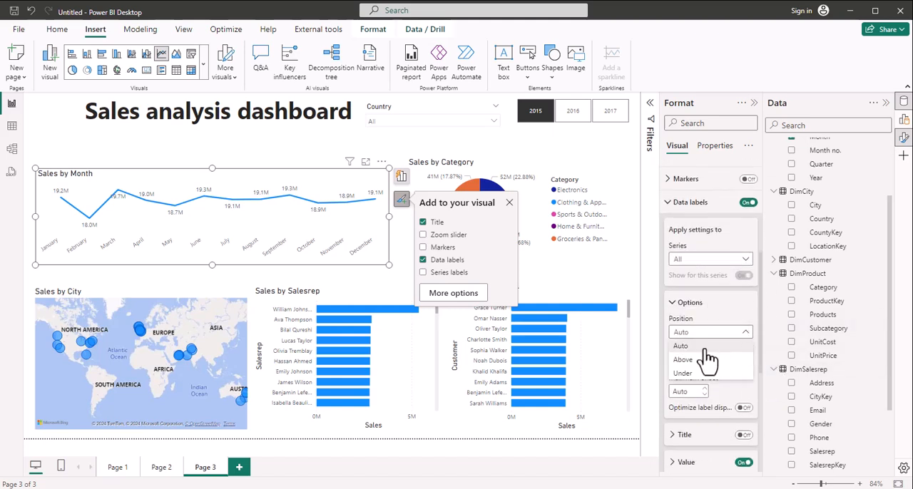
click(690, 362)
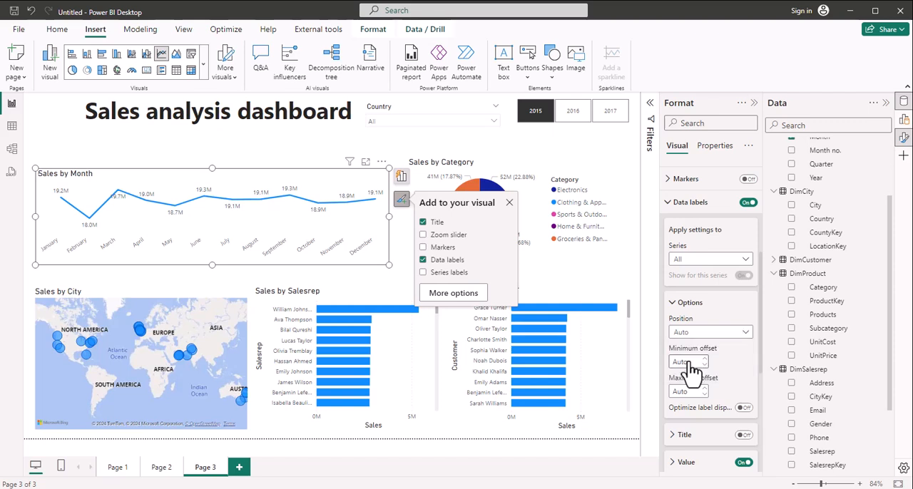
click(666, 203)
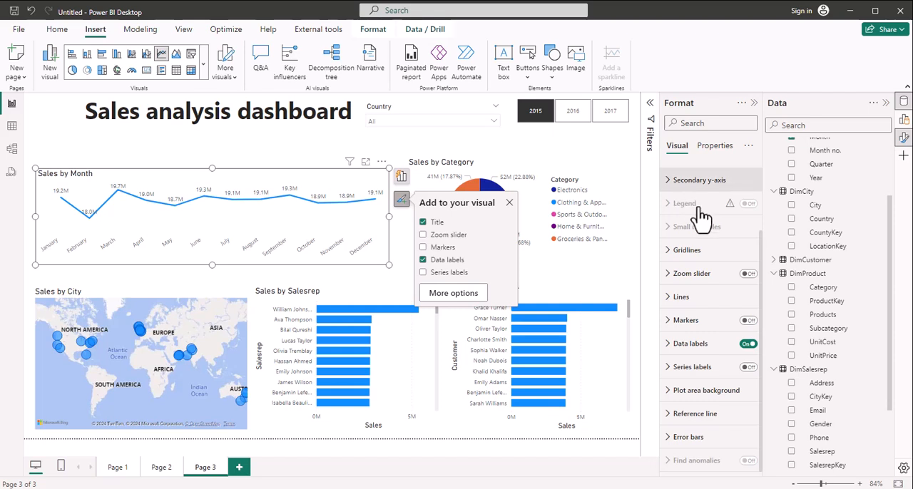
Step: Turn on markers for the Sales by Month line chart, using a square shape, 6 px size and red color
click(746, 321)
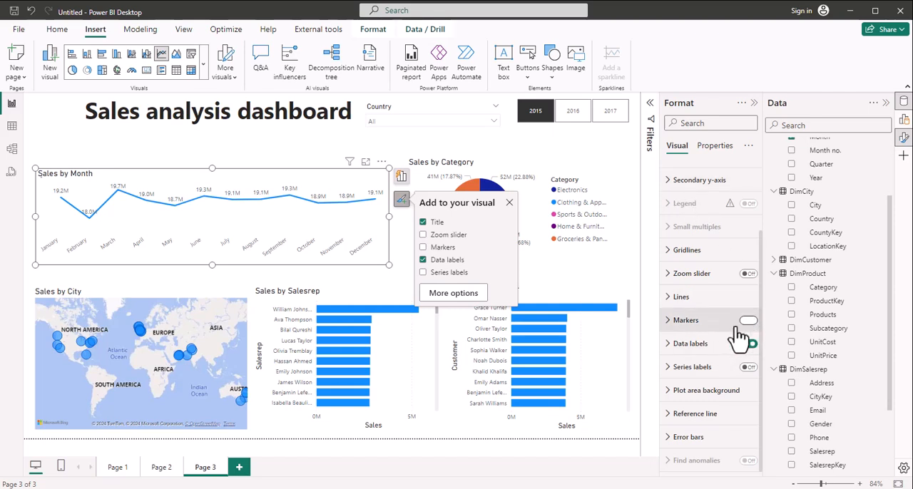
click(669, 323)
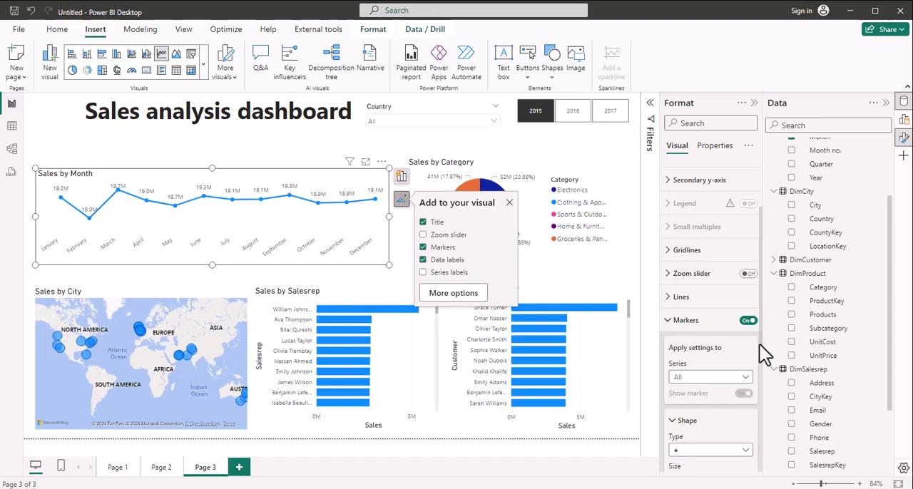
scroll(759, 345, down, 3)
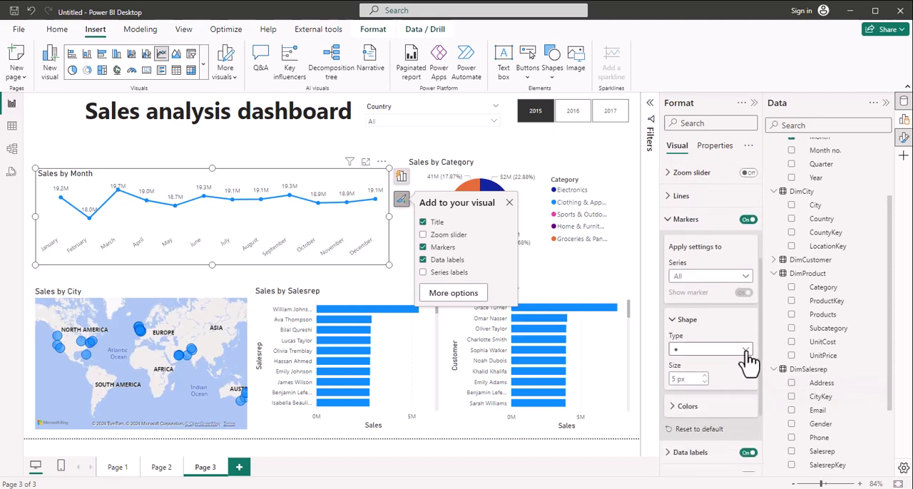
click(745, 350)
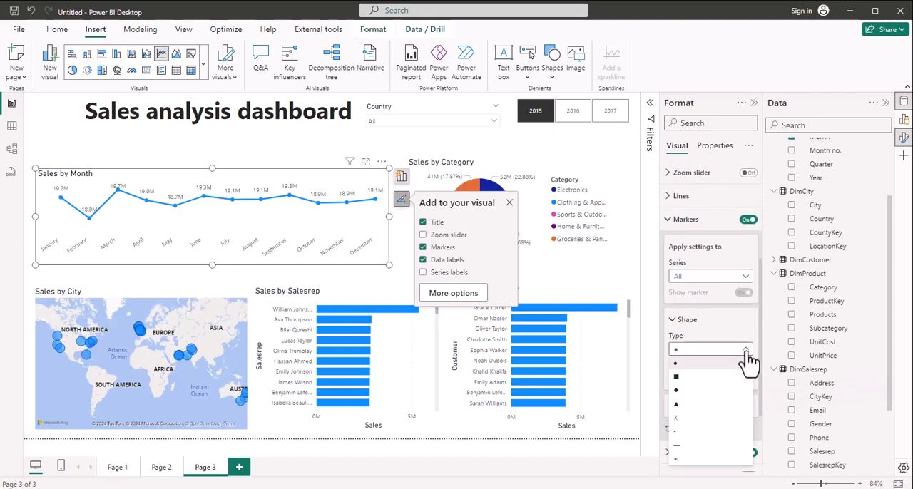
click(675, 377)
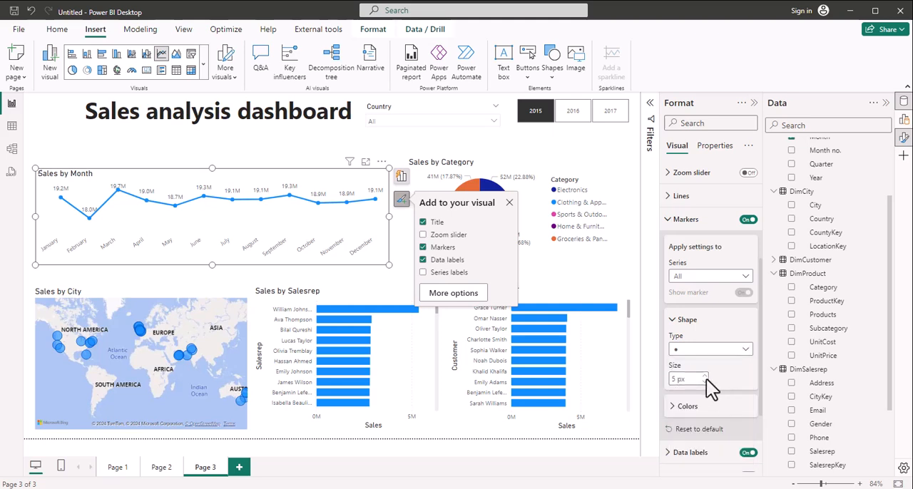
click(673, 406)
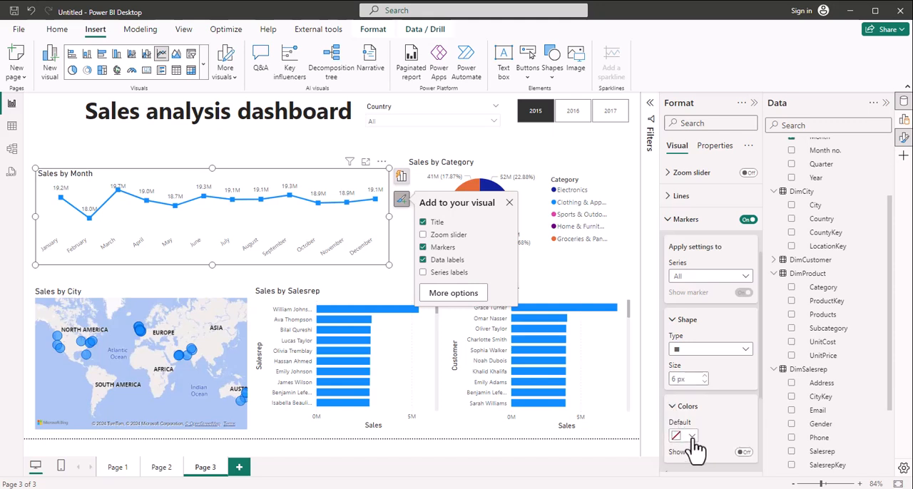
click(692, 436)
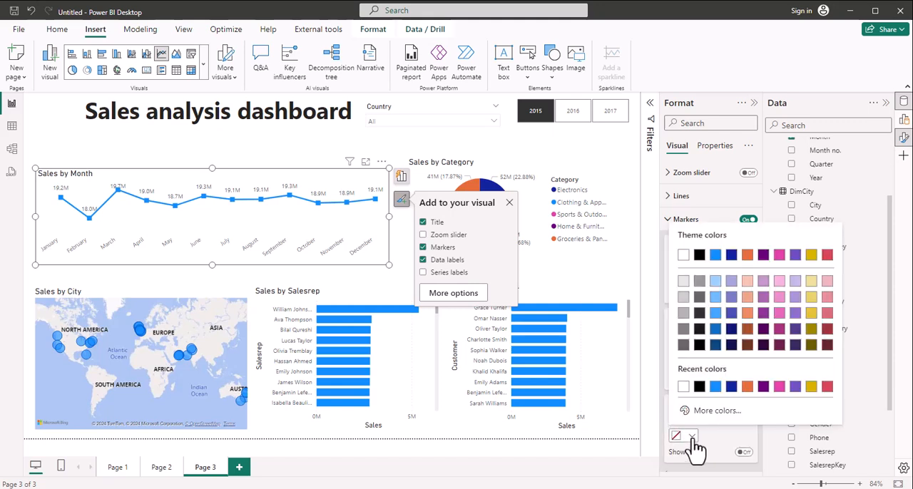
click(827, 256)
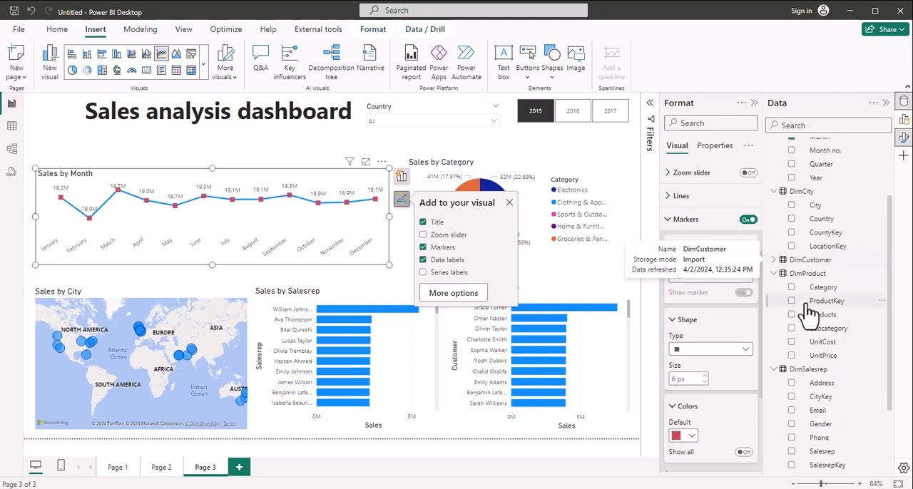
click(681, 219)
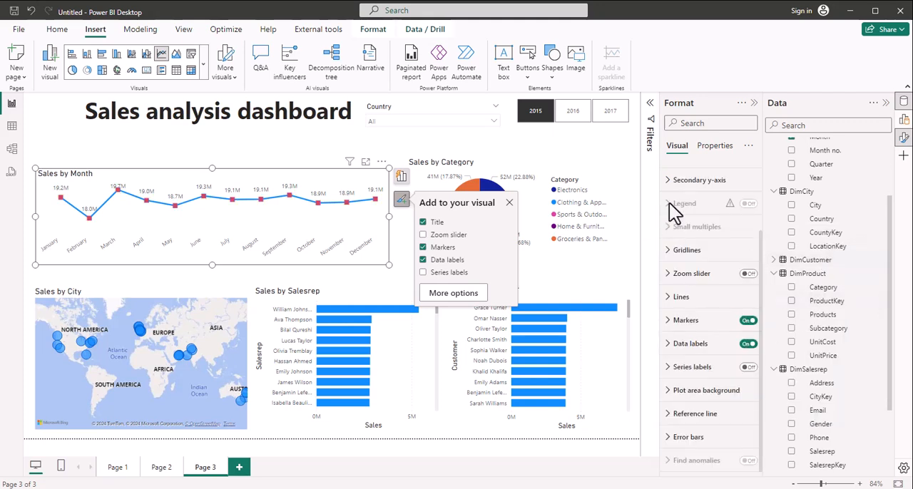
Step: Set the line type of the Sales by Month chart to Smooth and color its line black
click(673, 298)
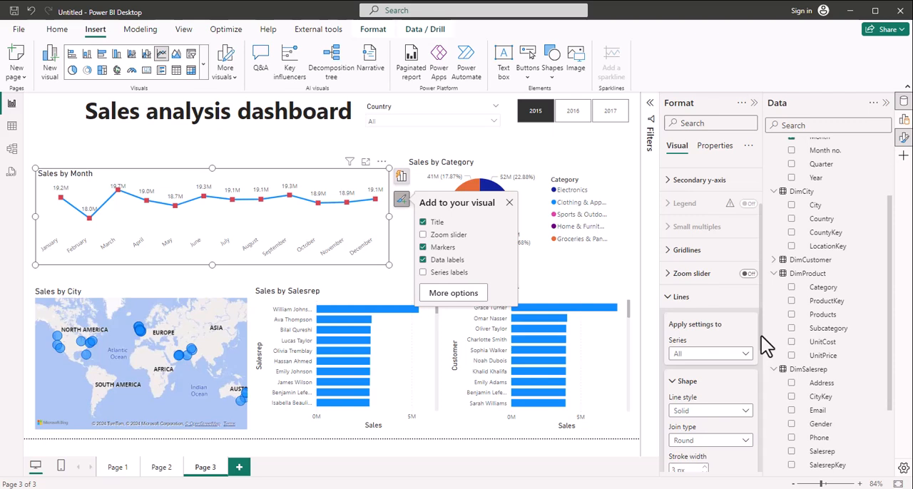
scroll(713, 383, down, 4)
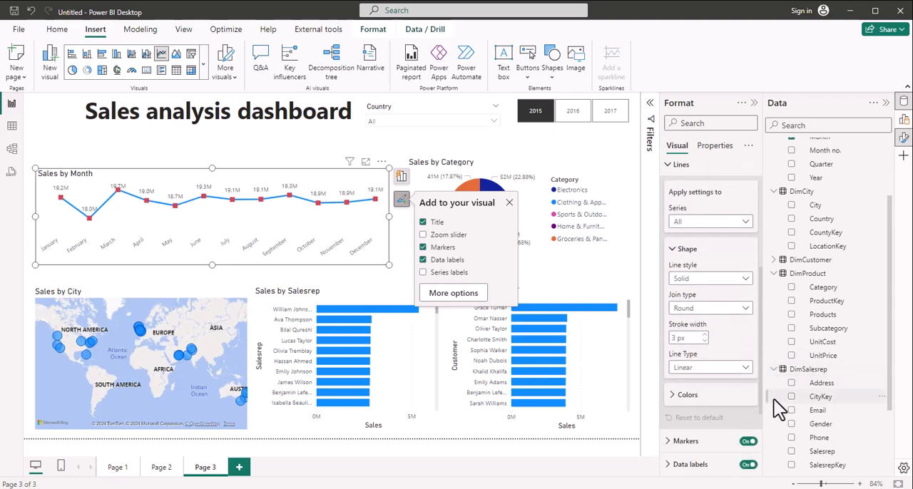
click(746, 368)
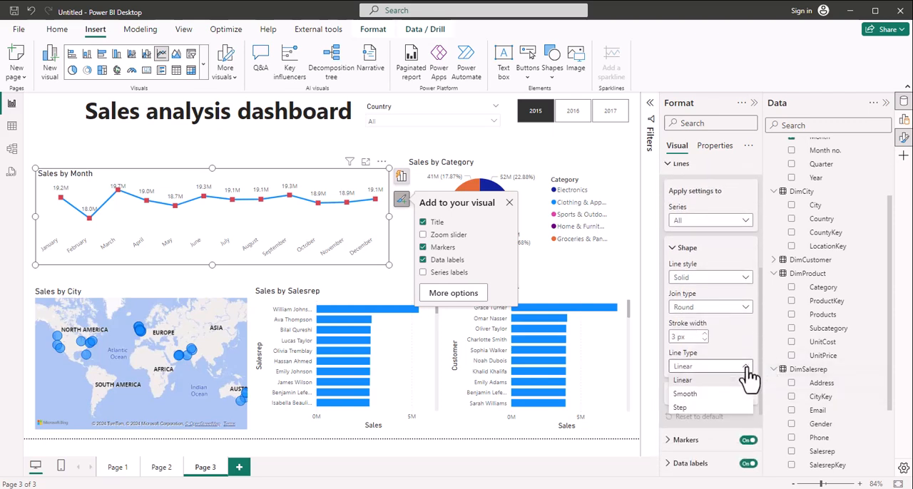
click(685, 394)
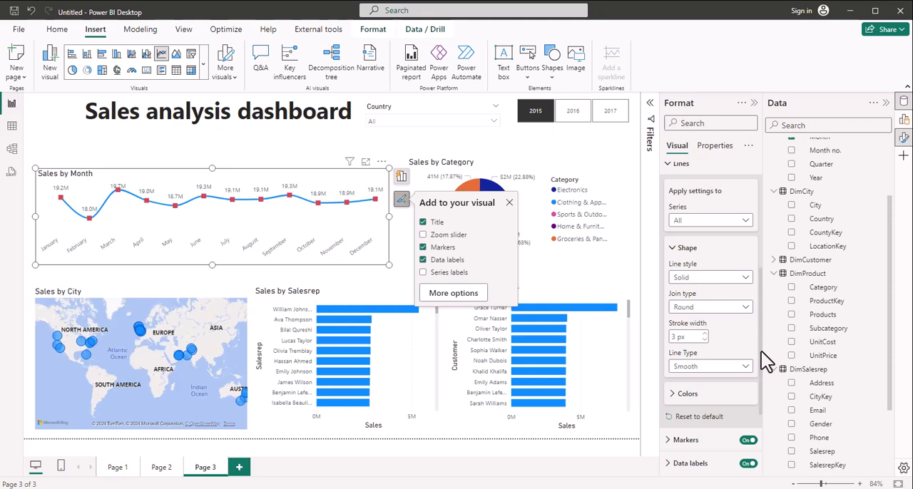
click(674, 399)
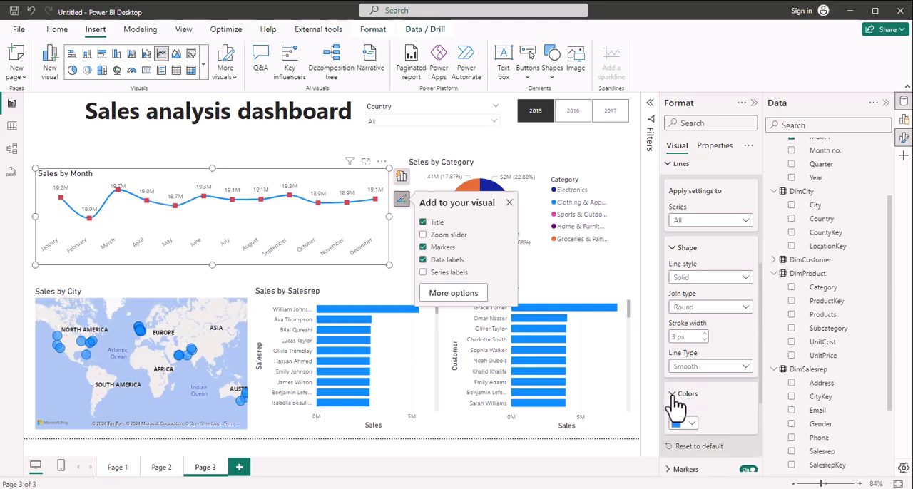
click(690, 425)
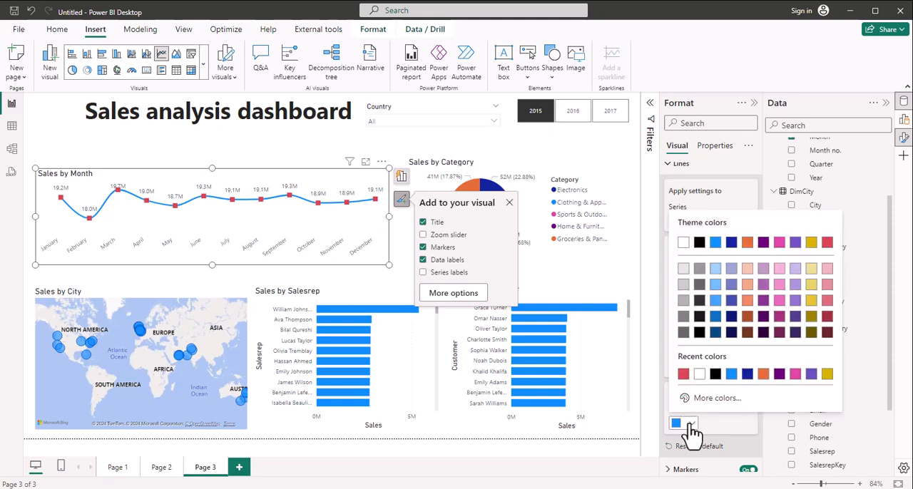
click(699, 244)
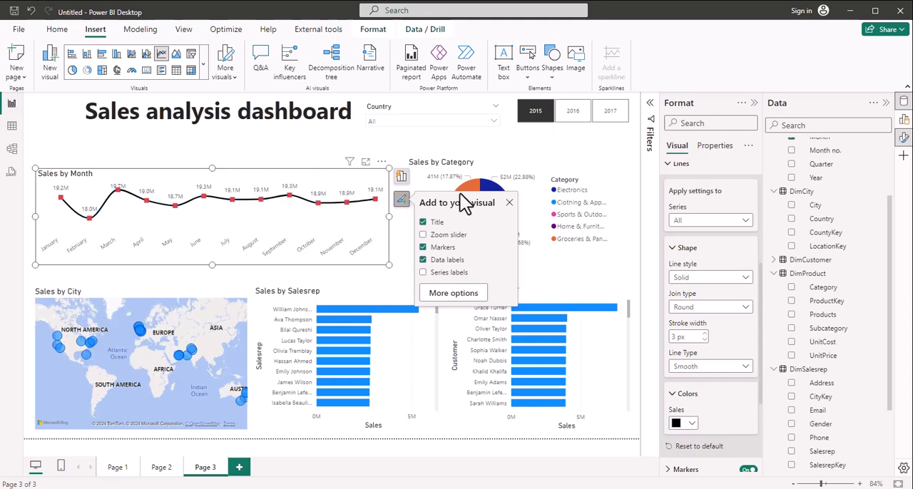
Step: Enlarge the Sales by Category pie chart downward and out to the page's right margin
click(527, 161)
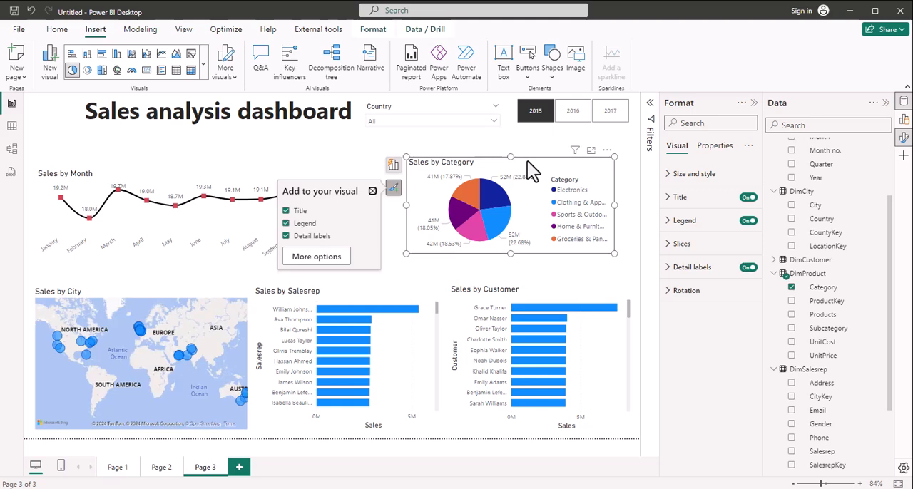
drag(511, 253, 511, 266)
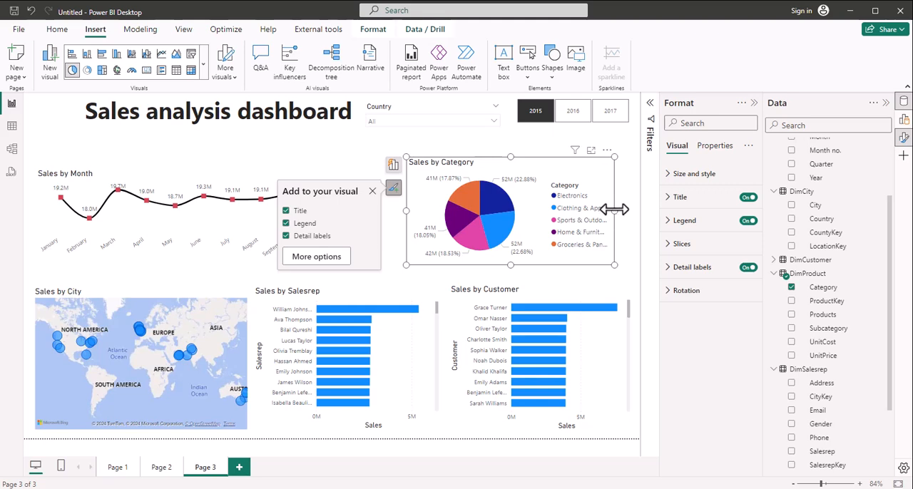
drag(614, 209, 629, 215)
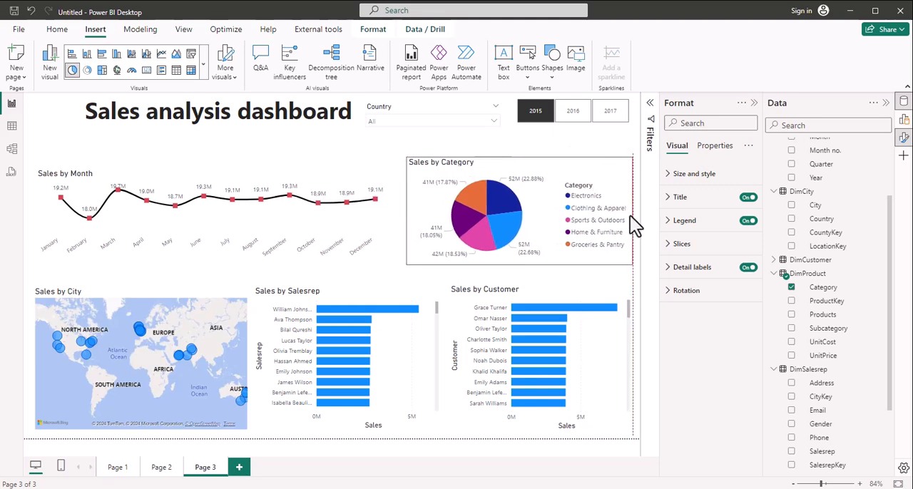
drag(585, 194, 585, 194)
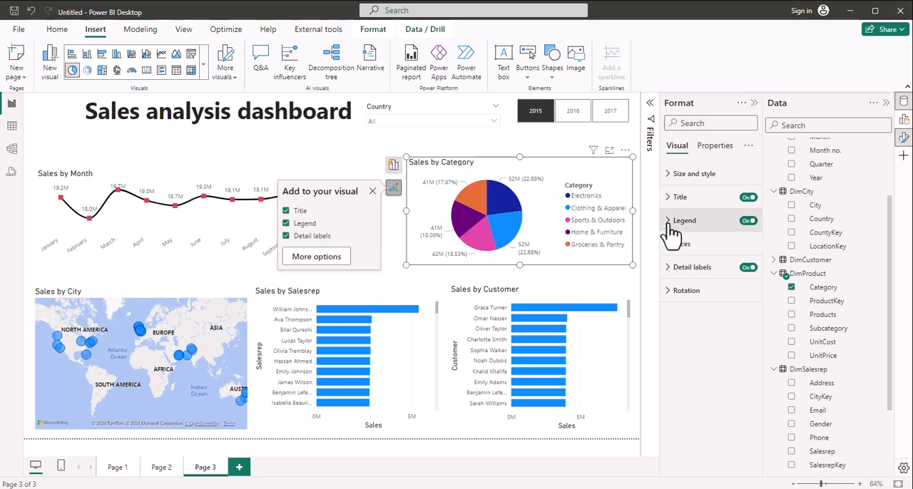
Step: Turn off the pie chart's legend and set its detail label contents to Category, percent of total
click(746, 221)
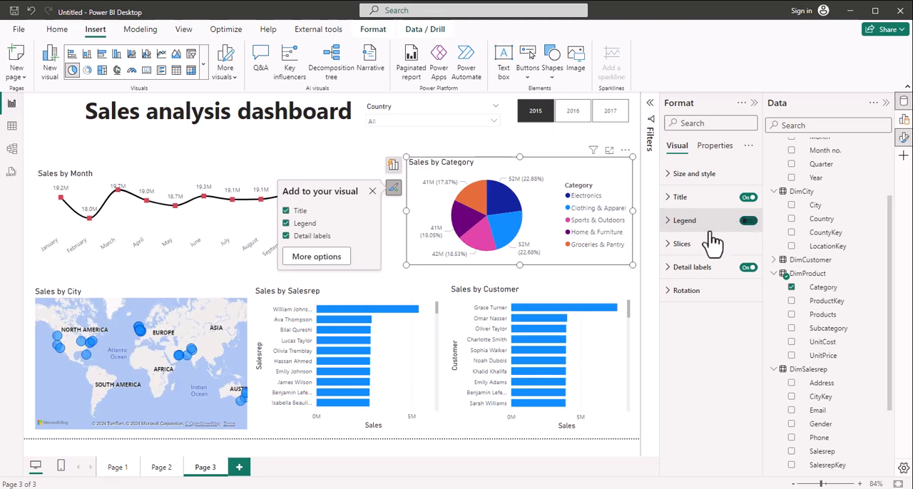
click(668, 268)
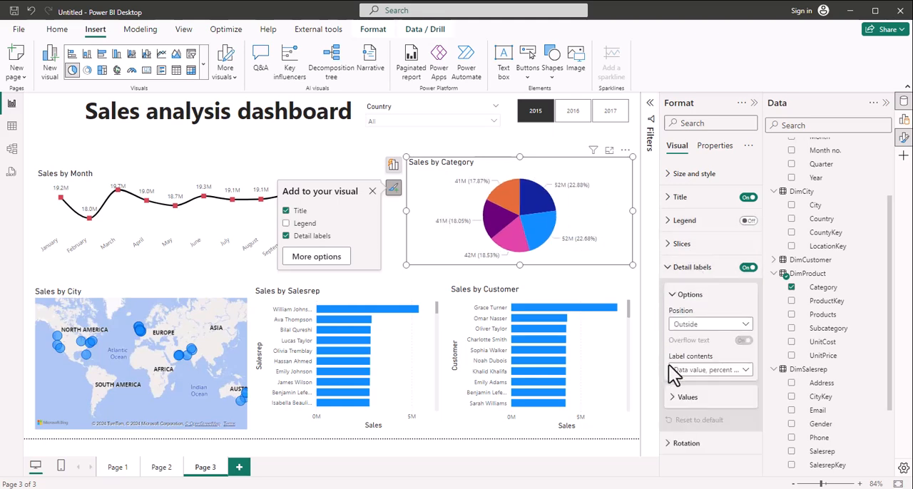
click(744, 370)
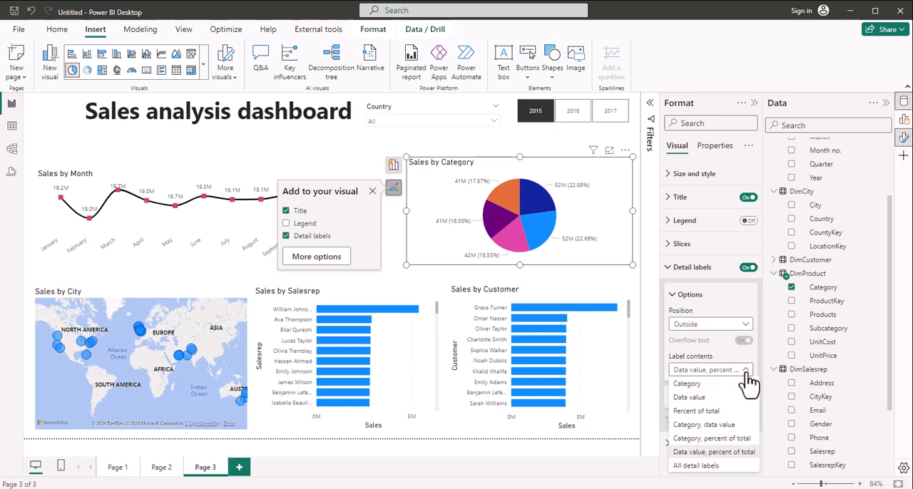
click(712, 447)
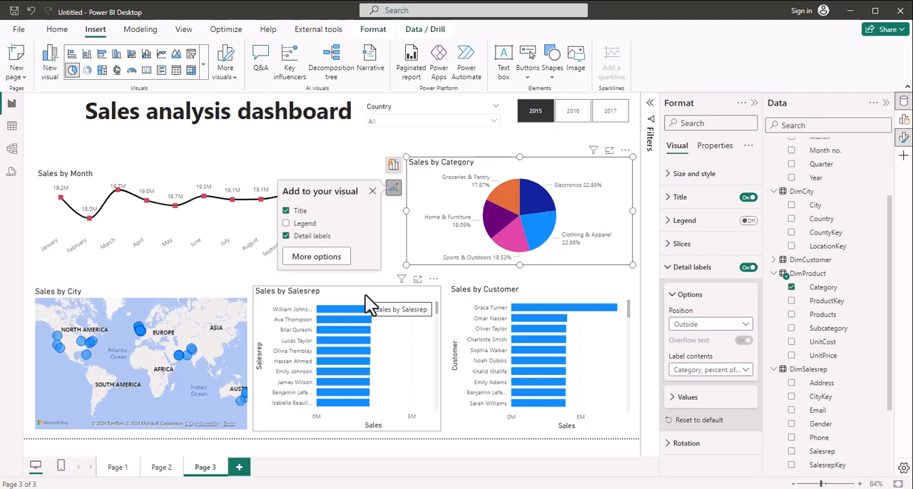
Step: Turn off the Y-axis title and the X-axis values and title on the Sales by Salesrep bar chart
click(264, 371)
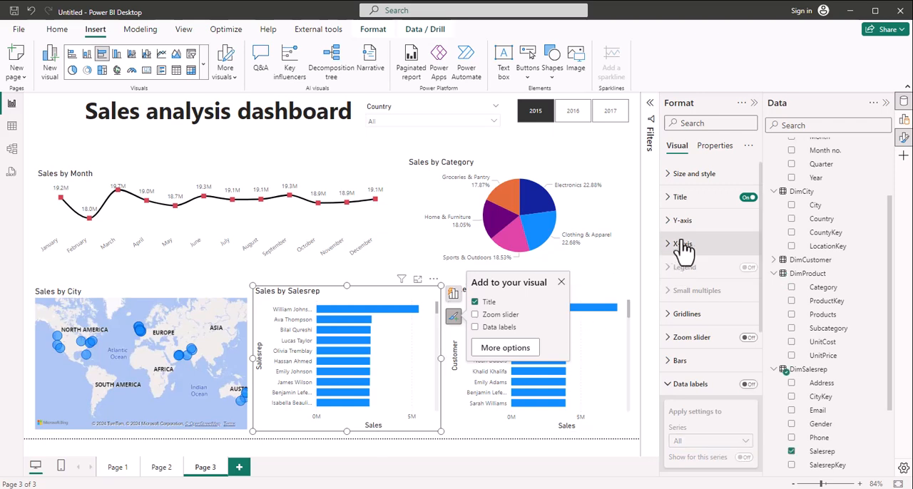
click(670, 222)
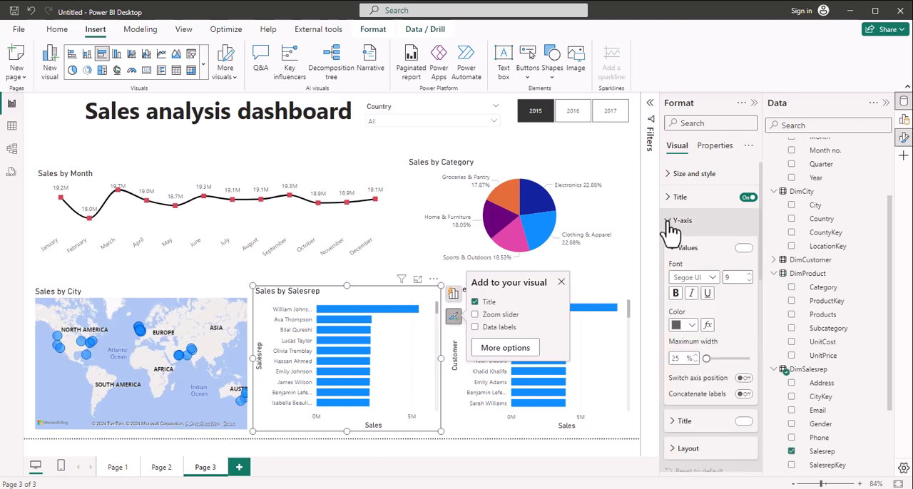
click(742, 422)
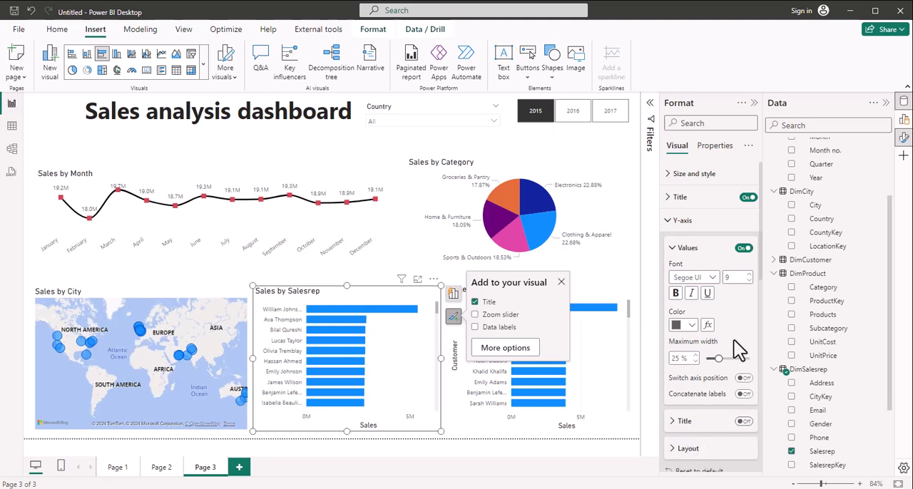
click(670, 222)
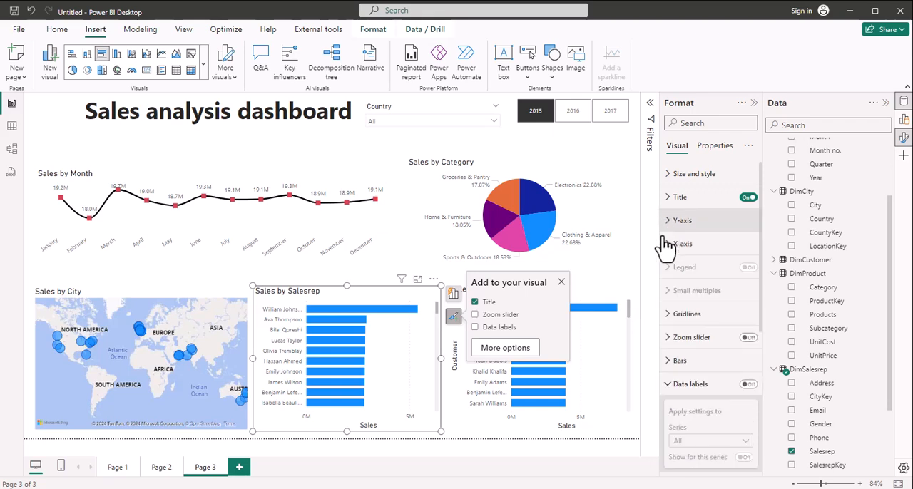
click(668, 245)
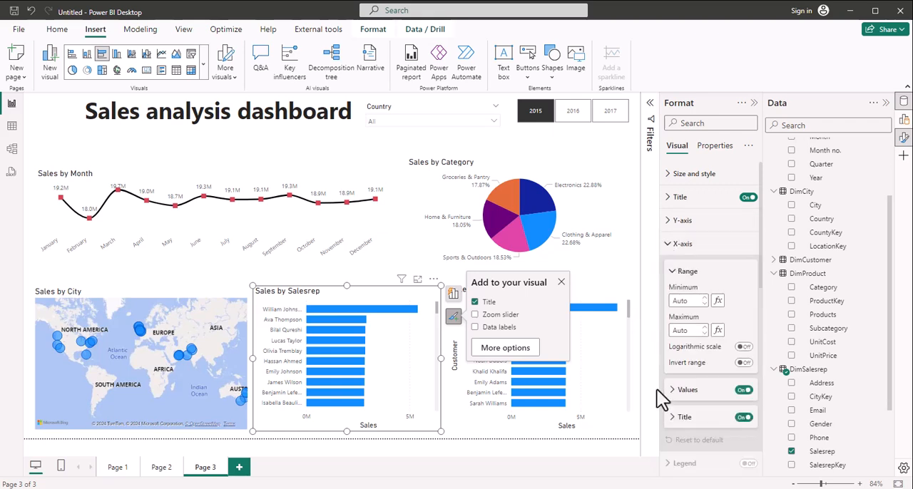
click(744, 389)
click(742, 417)
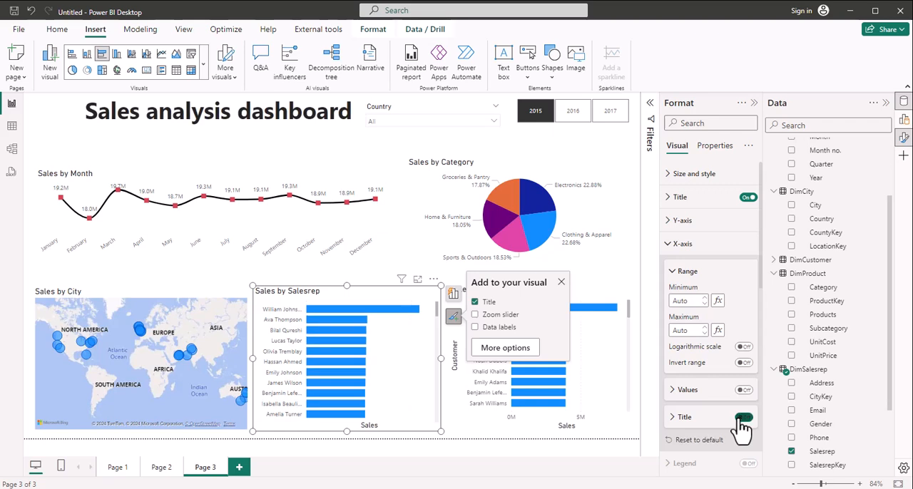
Step: Turn off the Y-axis title and the X-axis values and title on the Sales by Customer bar chart
click(584, 288)
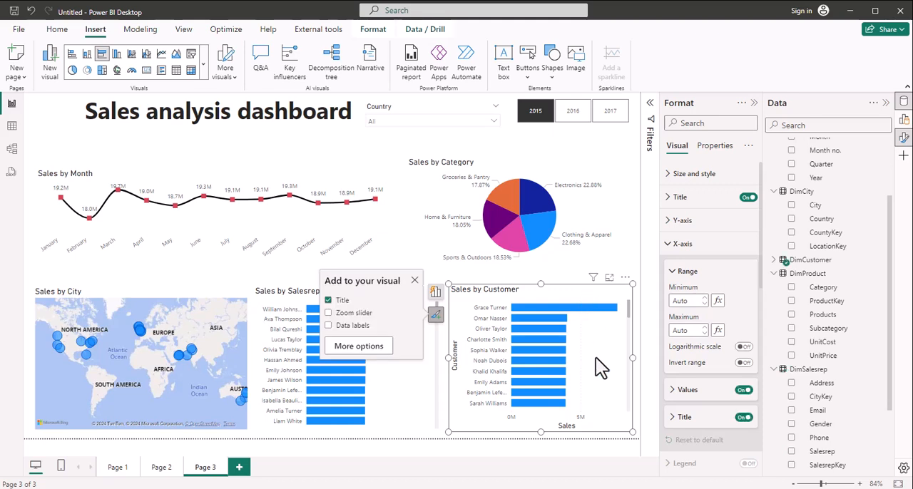
click(670, 223)
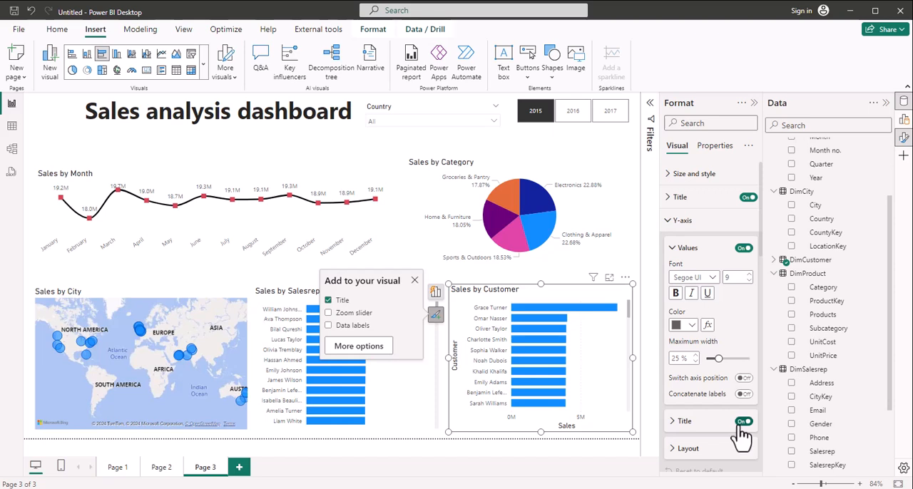
click(741, 422)
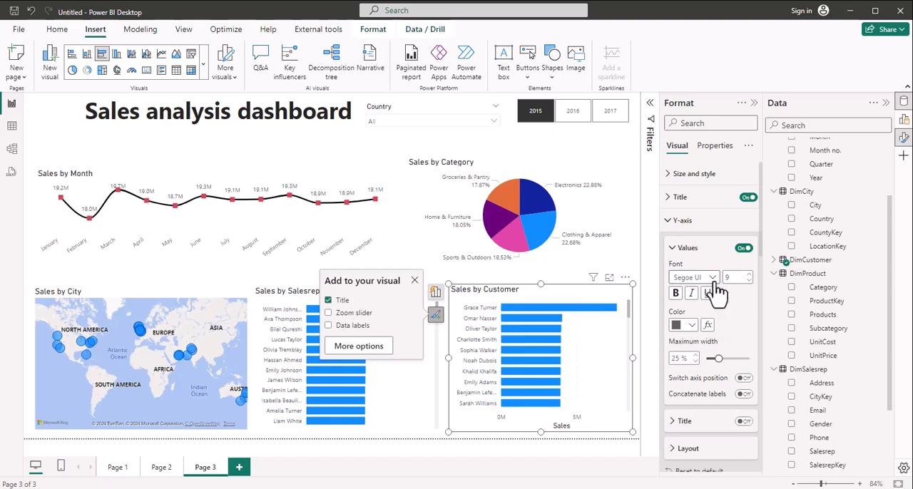
click(671, 223)
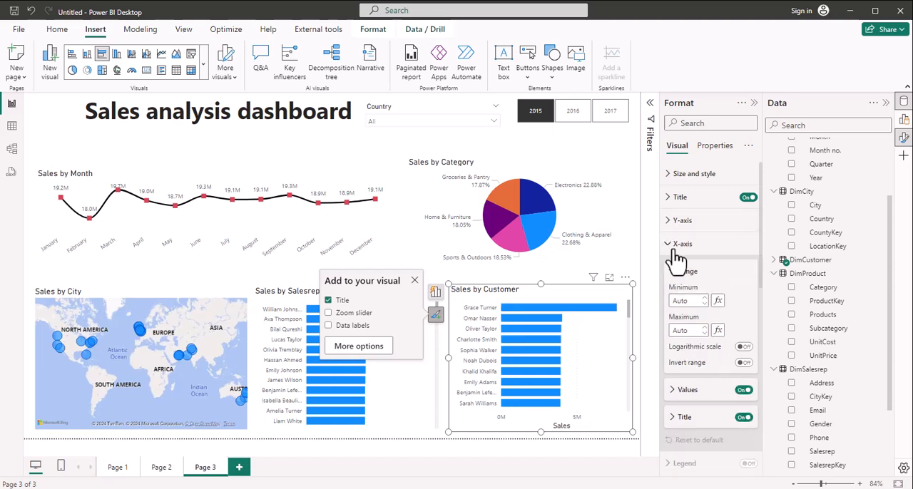
click(675, 254)
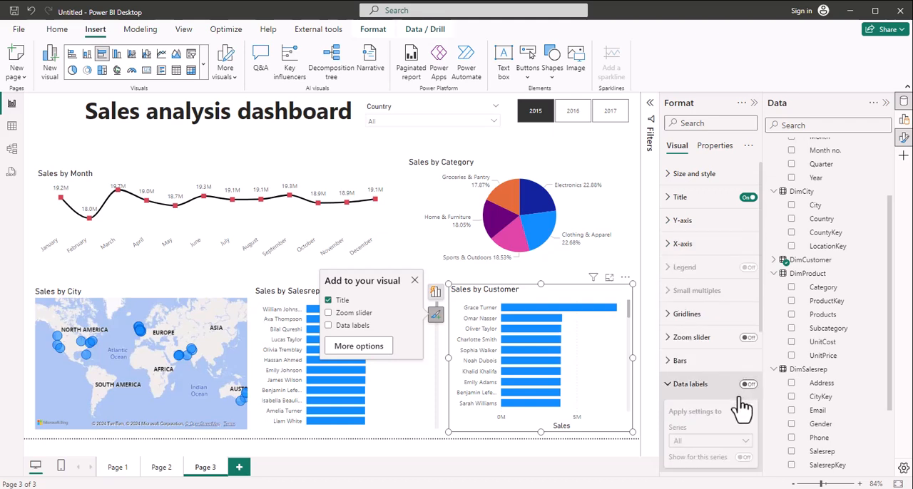
click(670, 244)
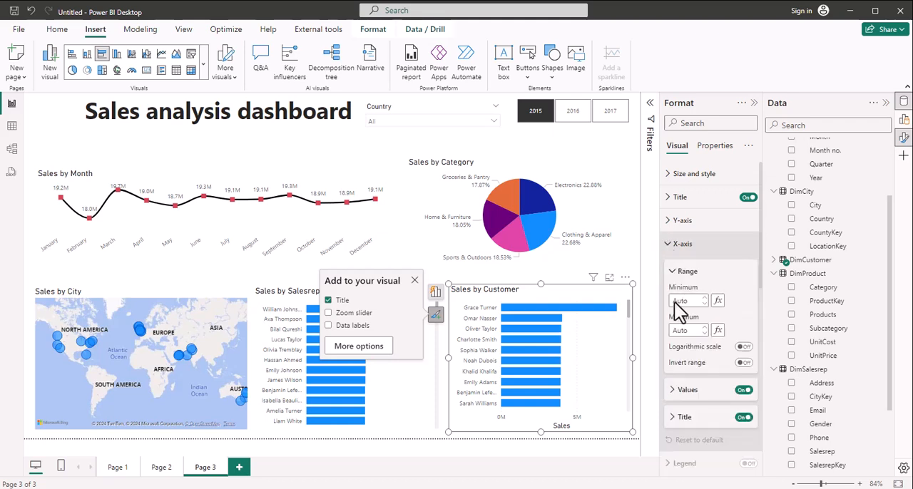
click(743, 390)
click(743, 417)
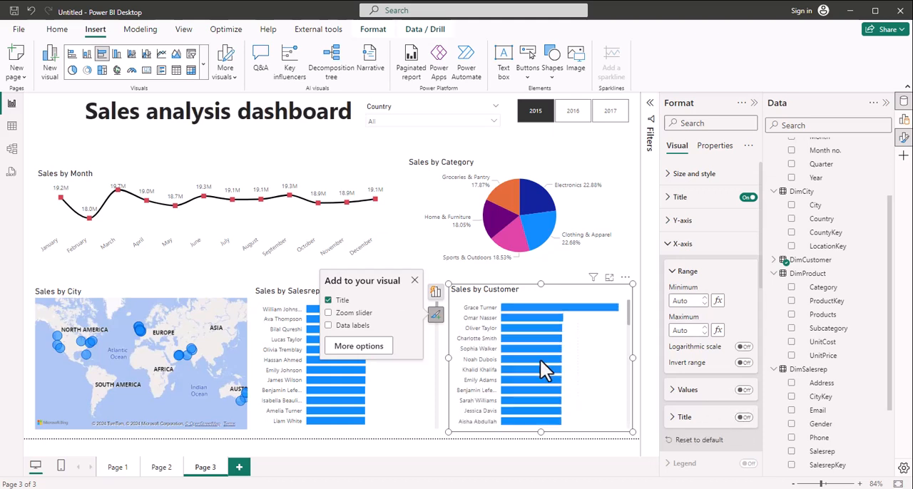
click(414, 281)
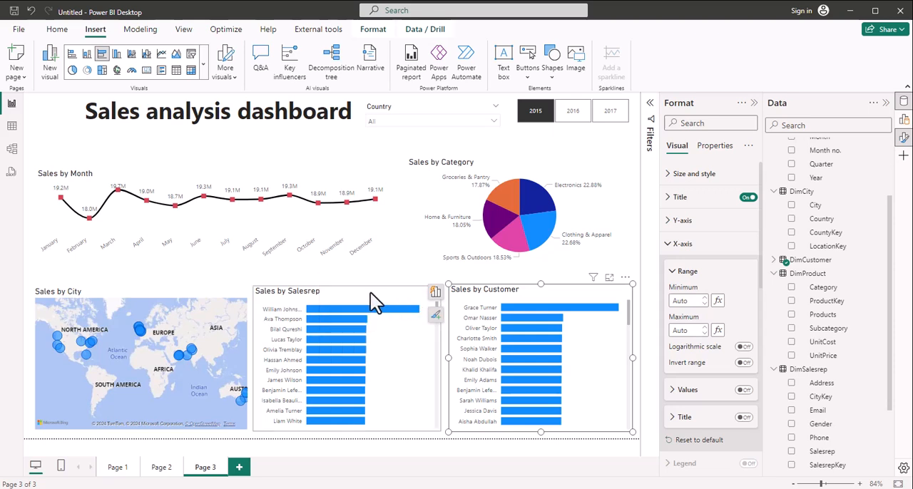
Step: Turn on data labels for the Sales by Salesrep and Sales by Customer bar charts
click(399, 322)
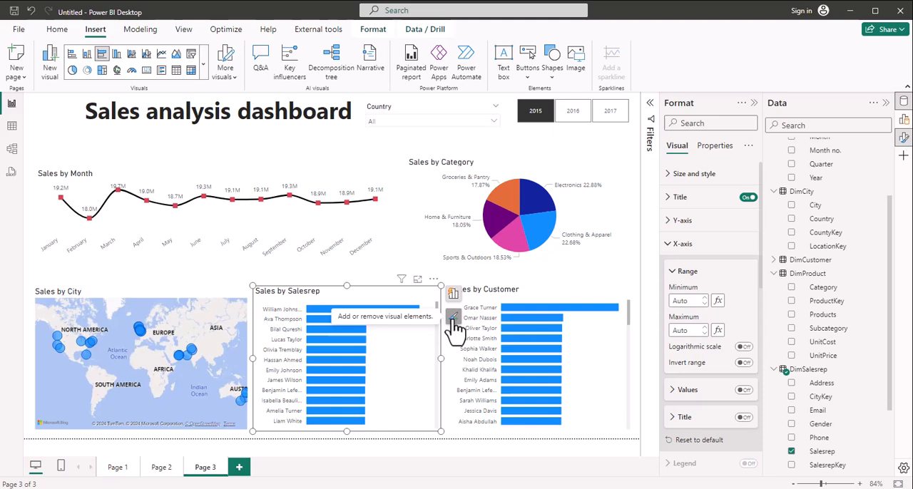
click(453, 318)
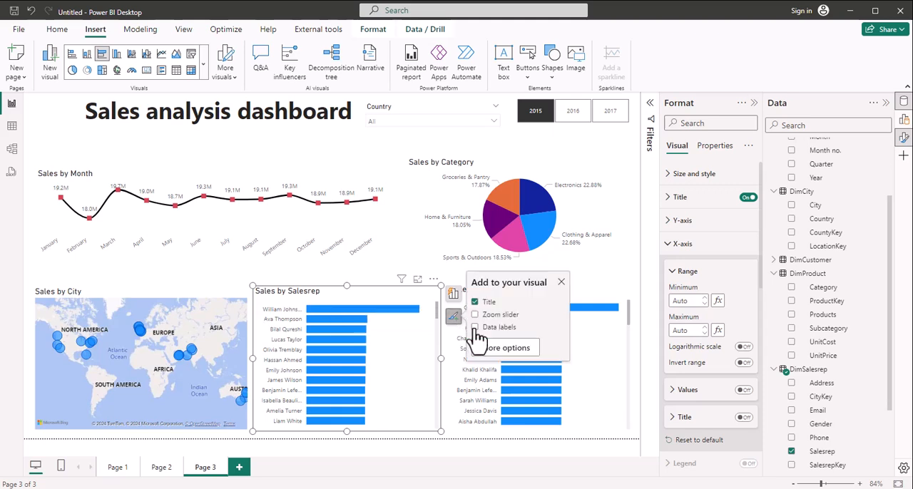
click(475, 328)
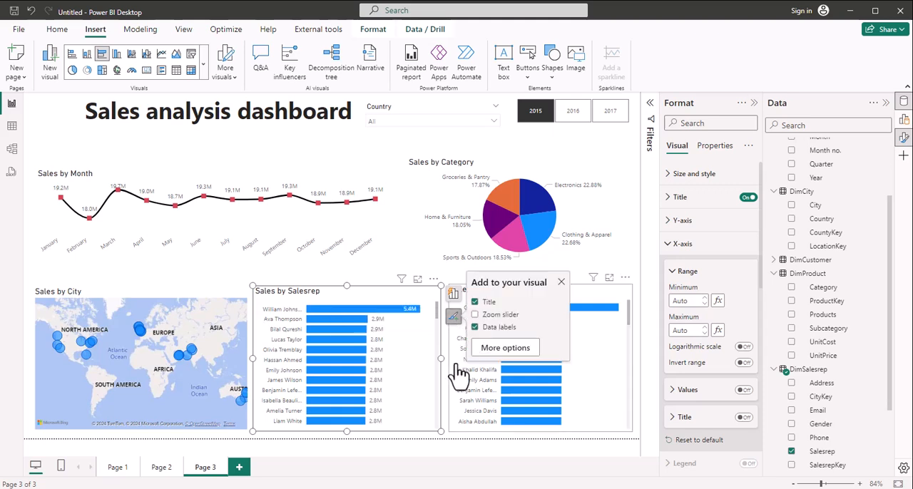
click(591, 297)
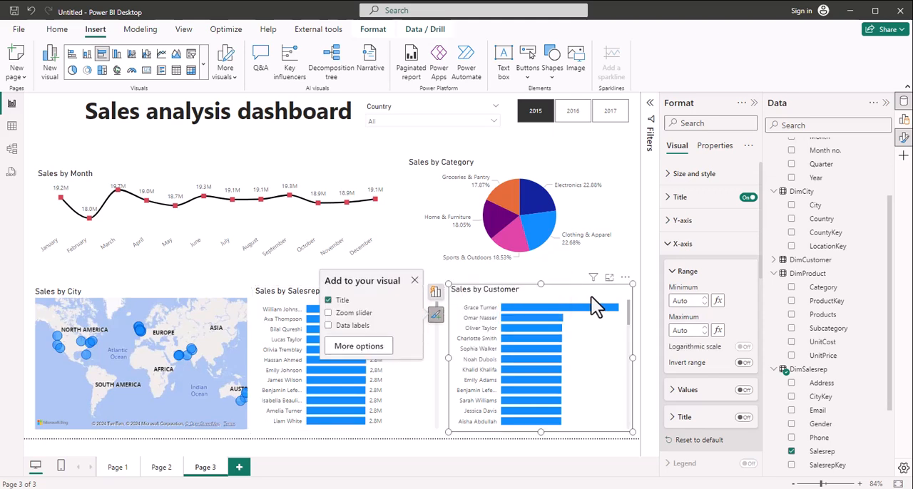
click(329, 326)
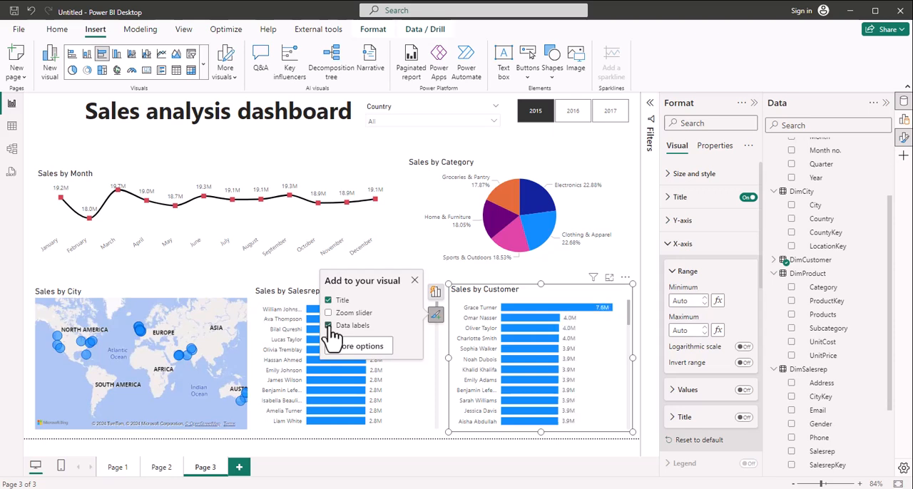
click(414, 281)
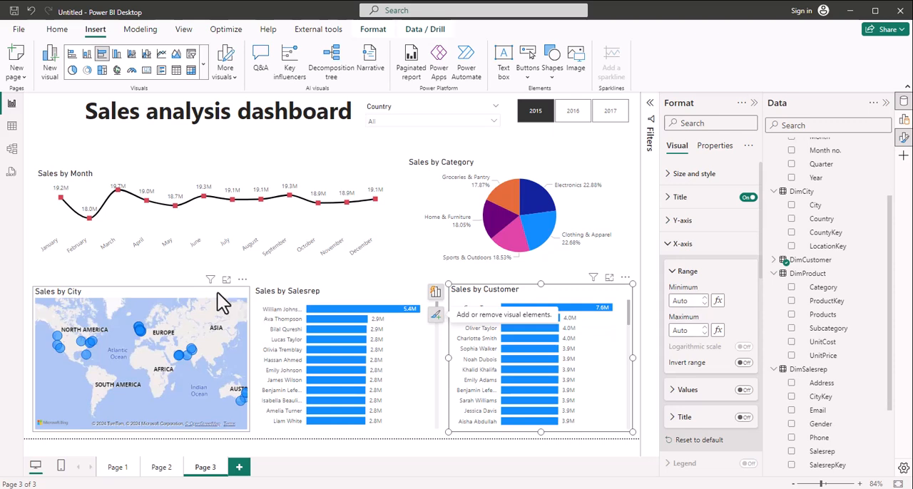
Step: Distribute the Sales by City, Sales by Salesrep and Sales by Customer visuals horizontally and align their bottoms
click(217, 292)
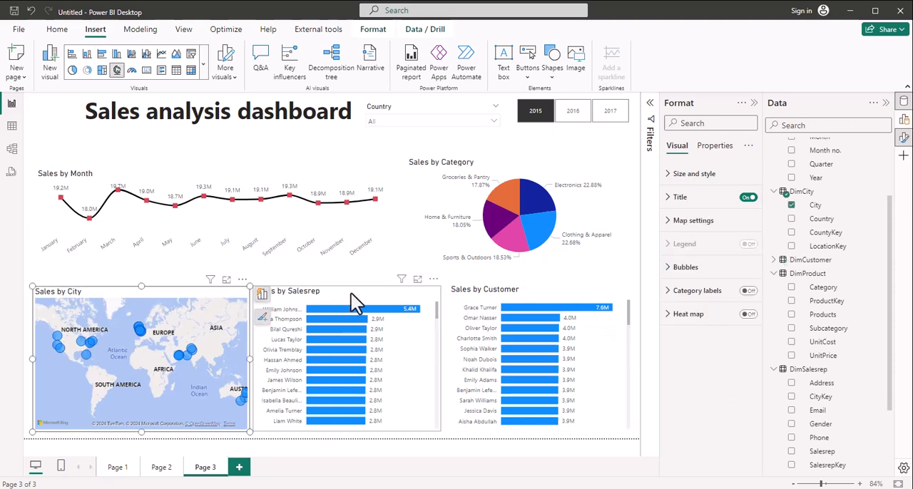
ctrl+click(525, 289)
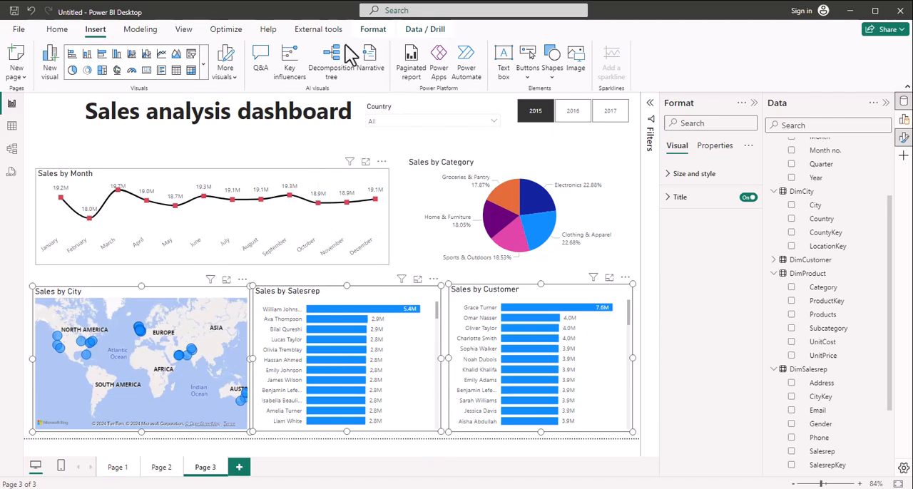
click(371, 30)
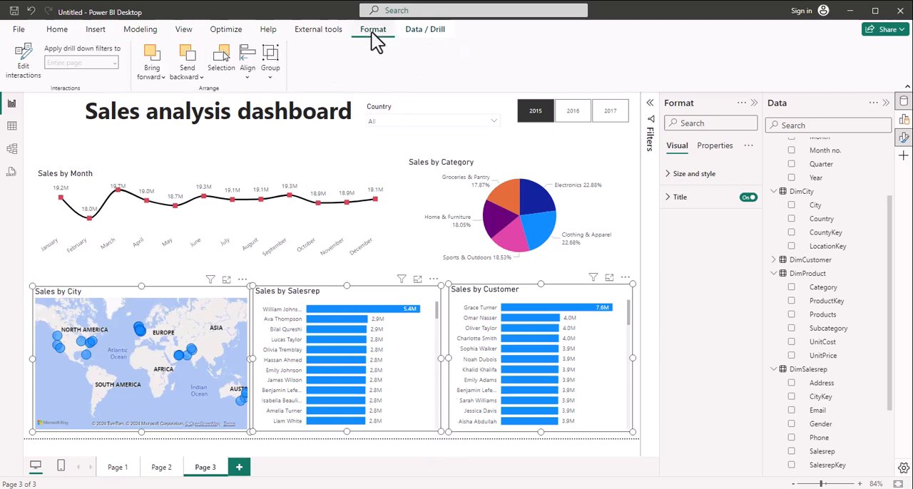
click(247, 77)
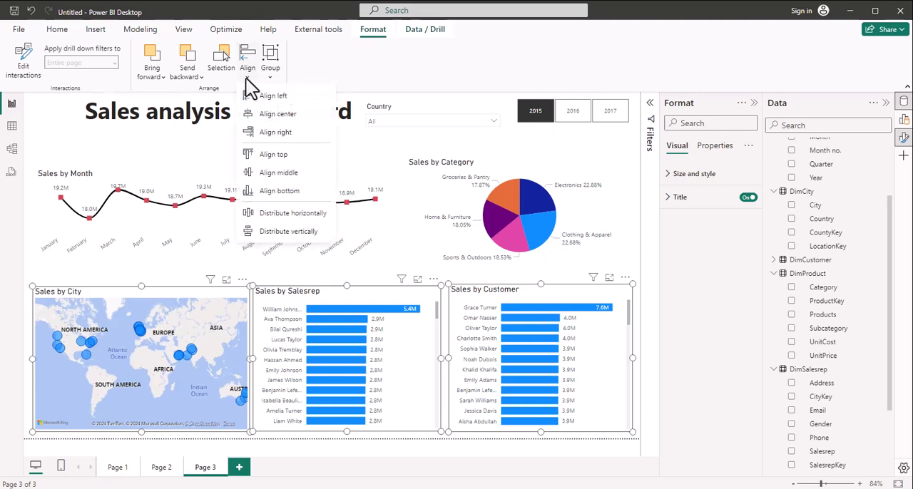
click(297, 214)
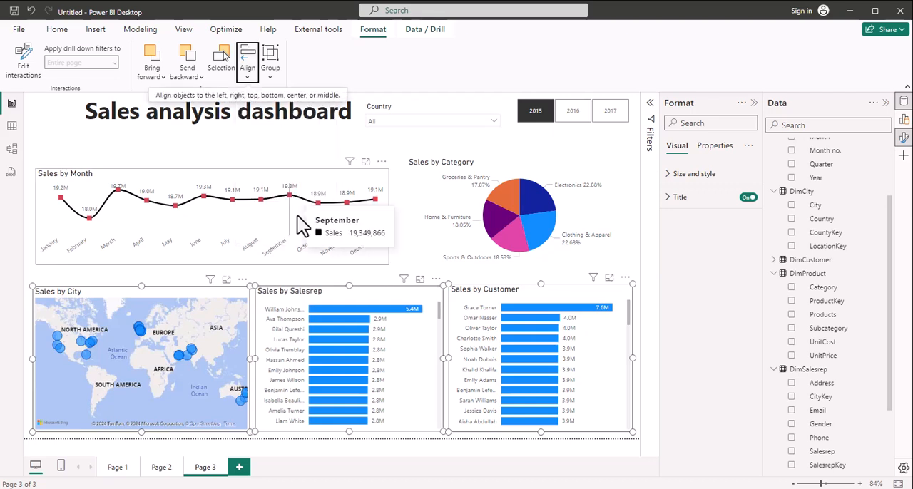
click(248, 72)
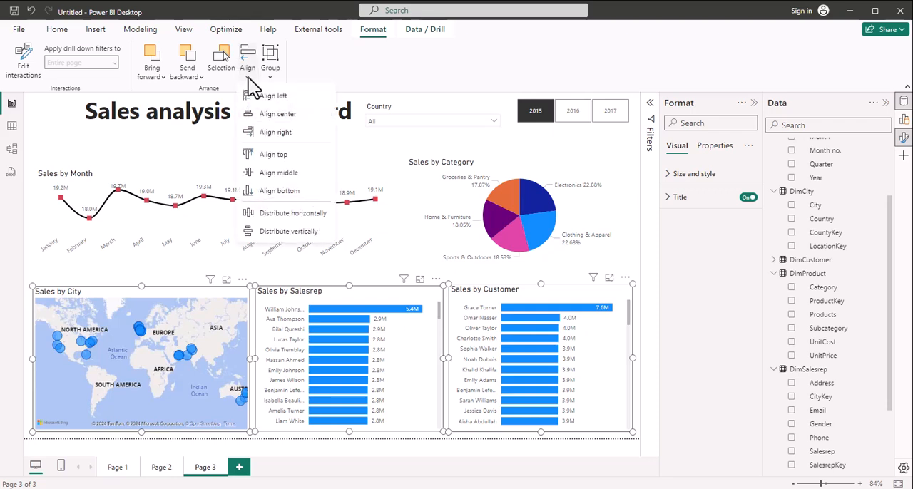
click(275, 190)
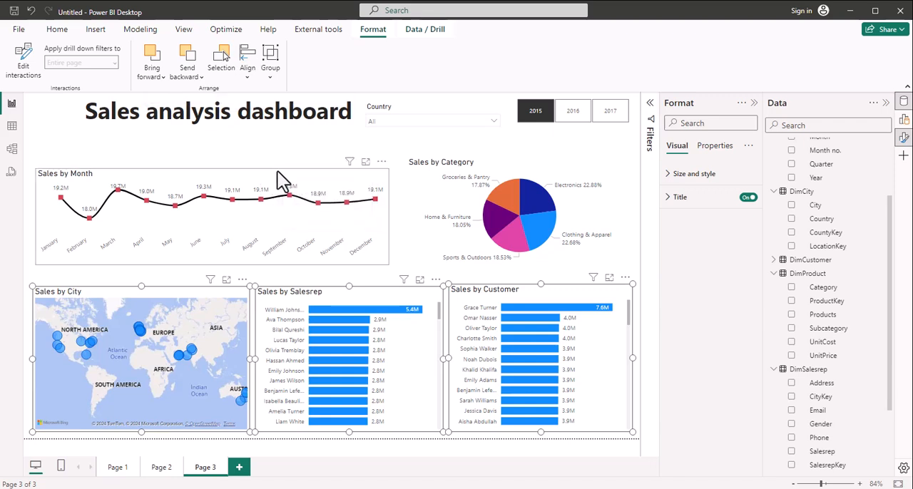
Step: Extend the Sales by Month chart upward to the pie chart's top edge and align the bottoms of both visuals
click(278, 172)
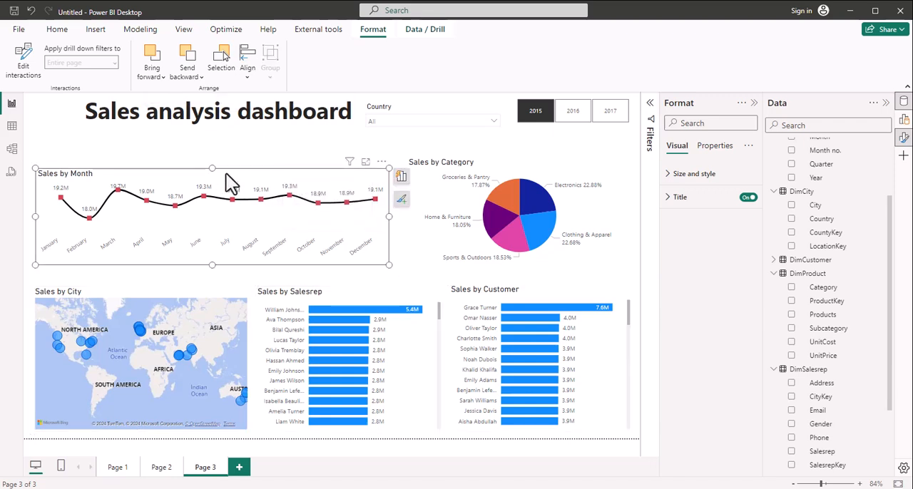
drag(213, 168, 215, 160)
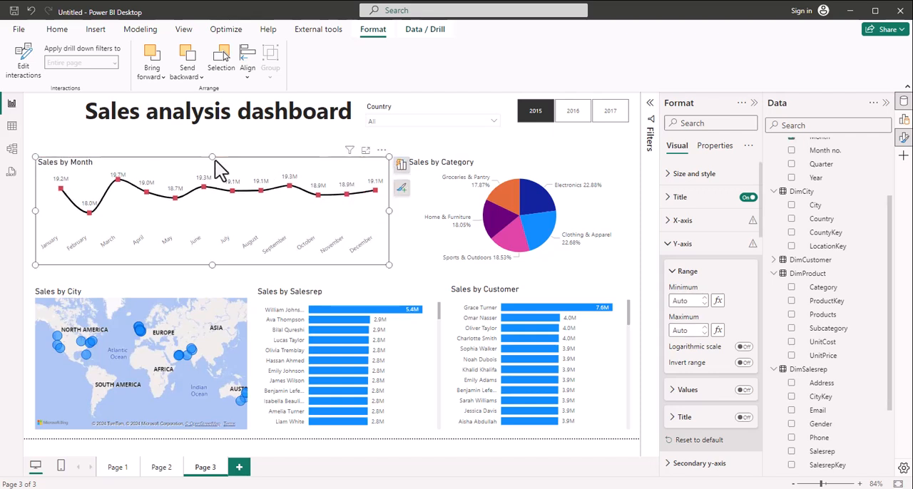
ctrl+click(491, 162)
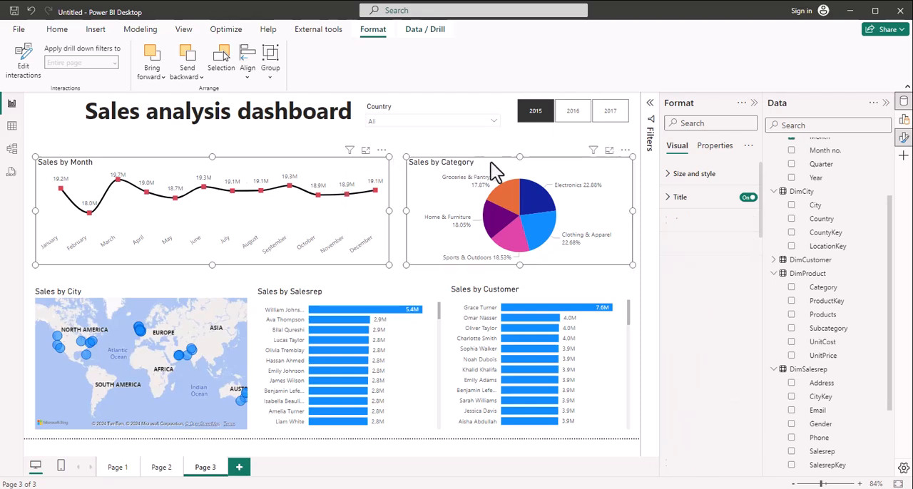
click(248, 75)
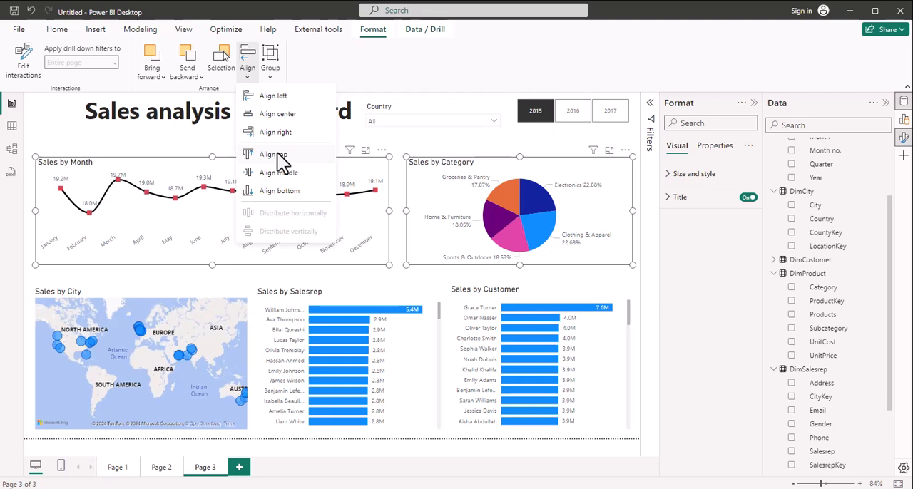
click(276, 191)
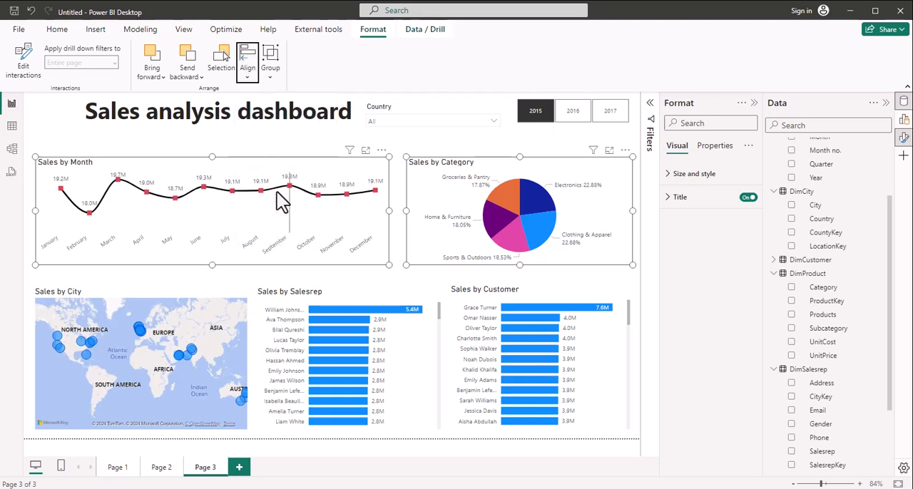
Step: Widen the Sales by Category pie chart slightly toward the Sales by Month line chart
click(408, 213)
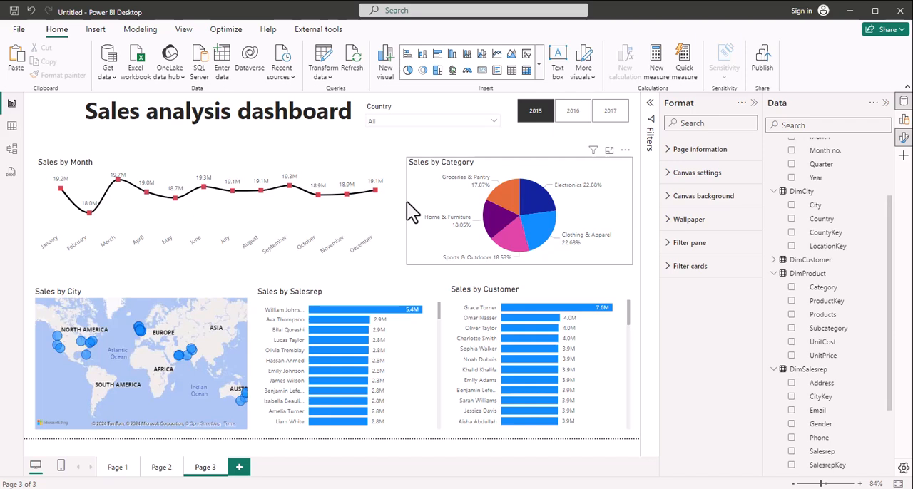
click(406, 202)
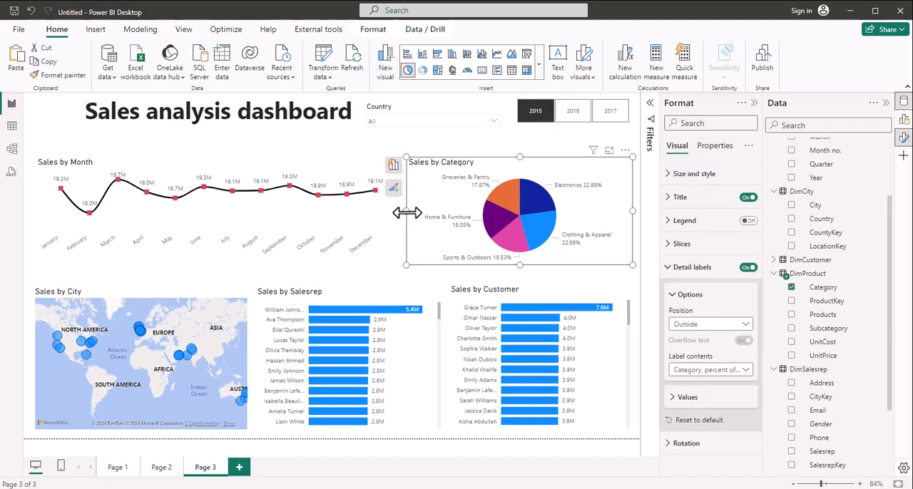
drag(406, 212, 402, 213)
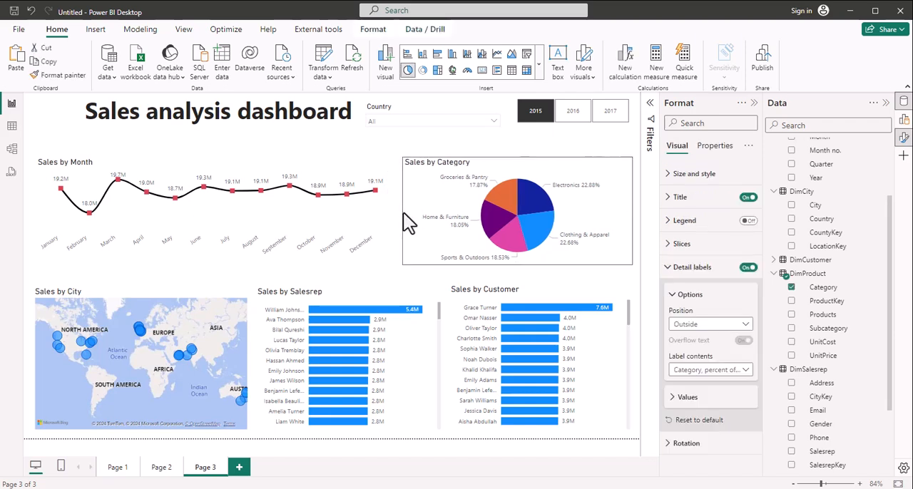
Step: Move the Sales by Month line chart and Sales by Category pie chart down together until they sit just above the lower row of visuals
click(406, 142)
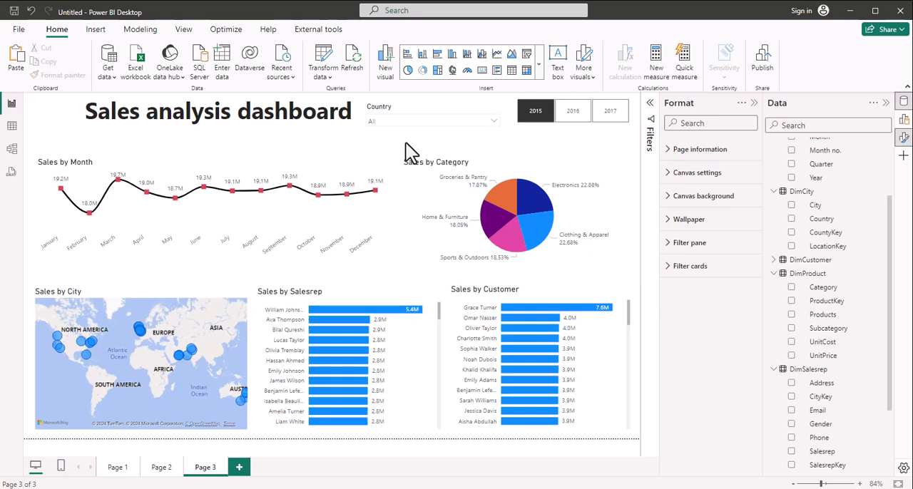
click(226, 161)
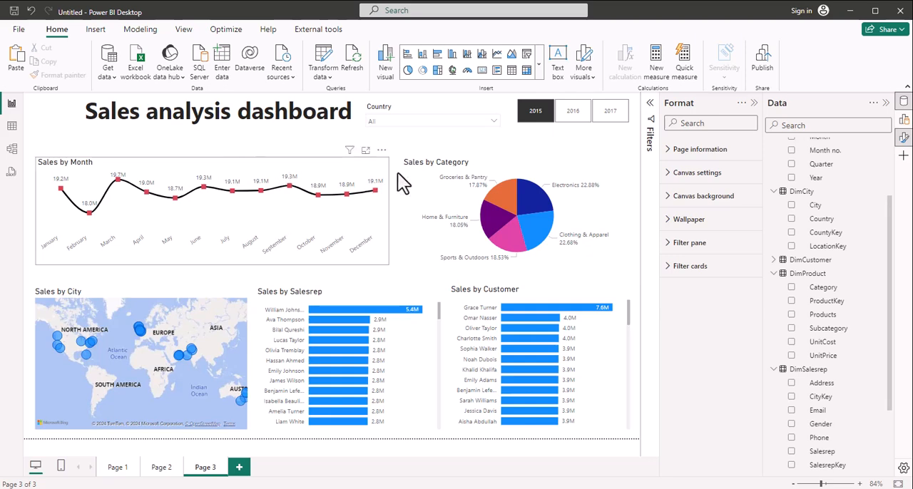
ctrl+click(488, 167)
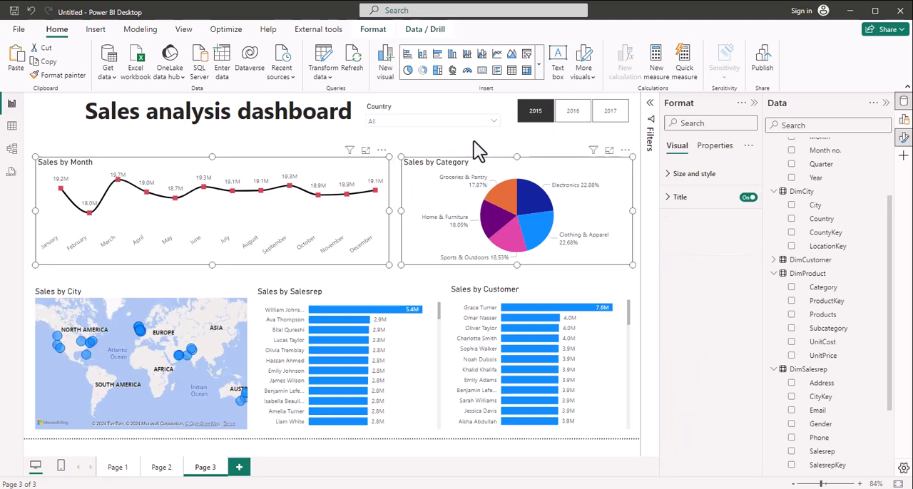
key(Down)
key(Down)
key(Down)
key(Down)
key(Down)
key(Down)
key(Down)
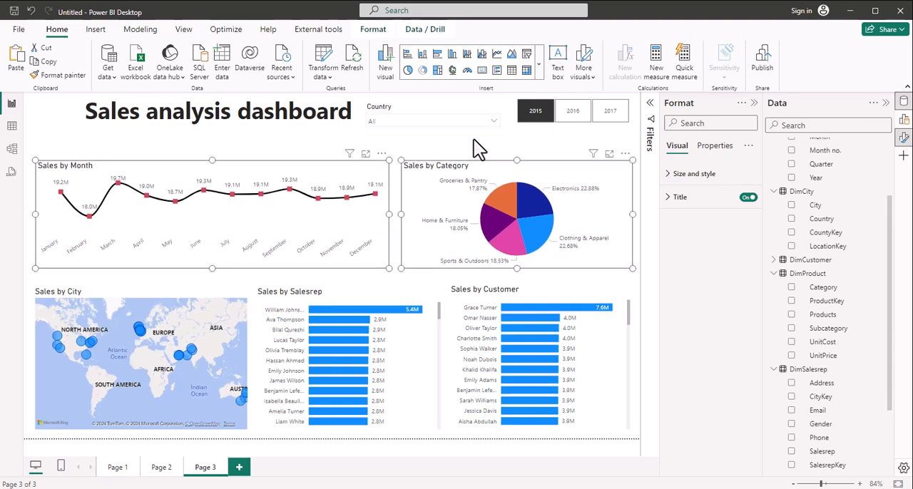
key(Down)
key(Down)
key(Down)
key(Down)
key(Down)
key(Down)
key(Down)
key(Down)
key(Down)
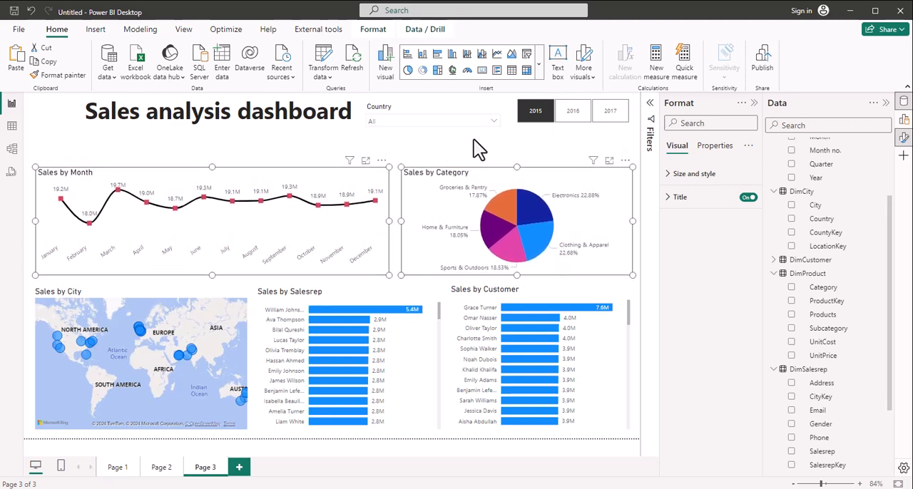
key(Down)
key(Down)
key(Down)
key(Down)
key(Down)
key(Down)
key(Down)
key(Down)
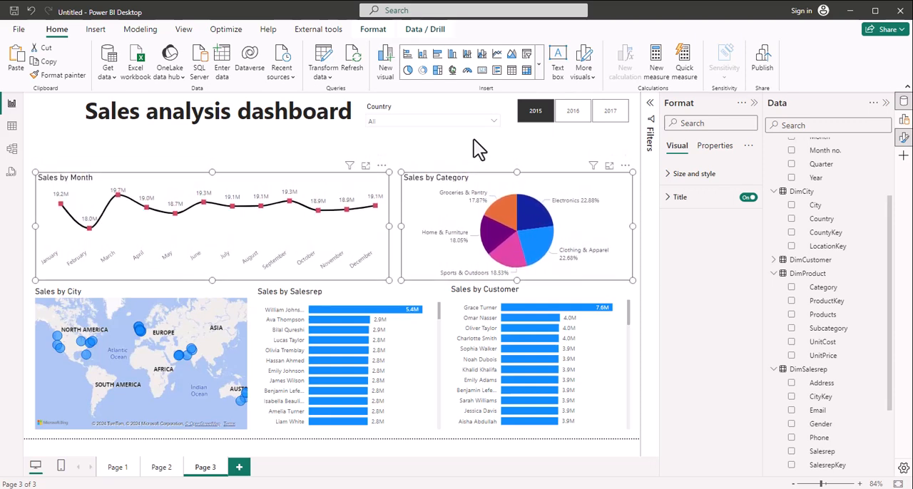
key(Down)
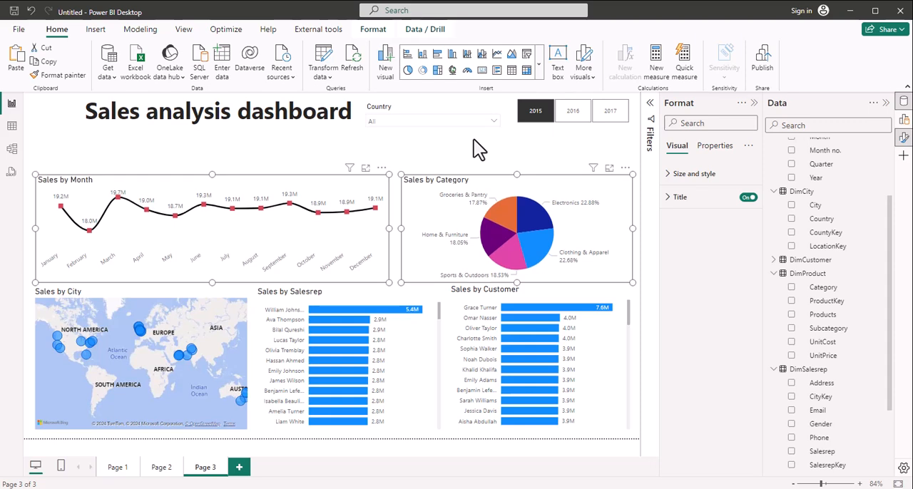
click(264, 160)
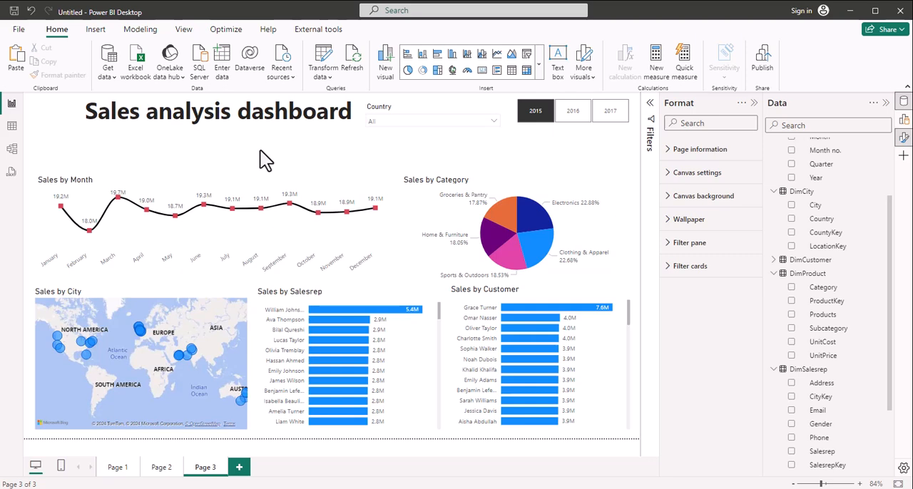
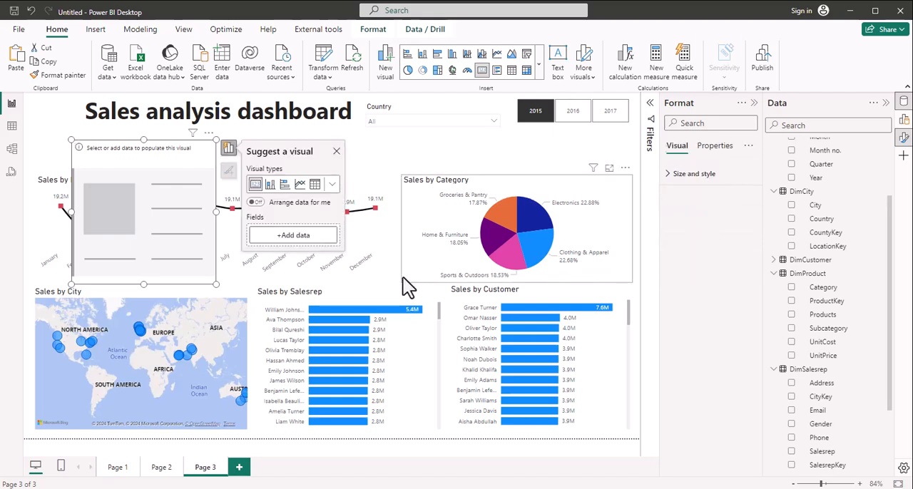
Step: Add the Total Units sold measure to the empty card visual
click(303, 242)
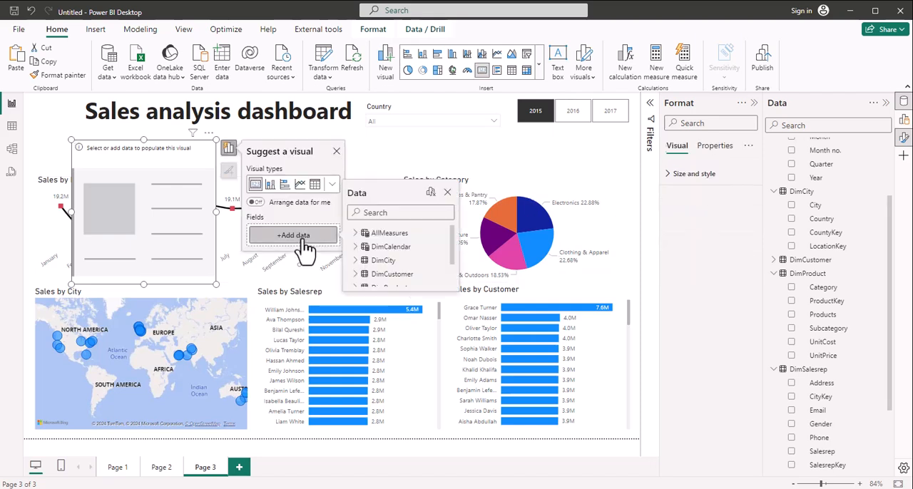
text(units)
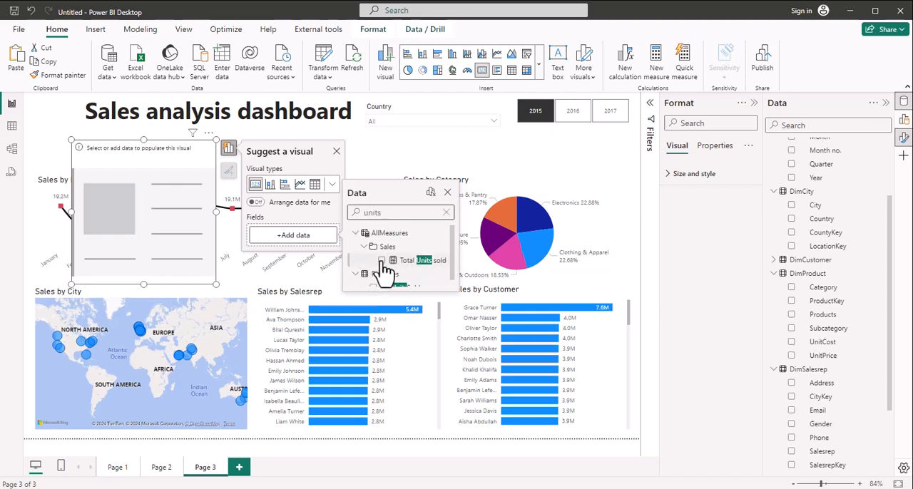
click(381, 261)
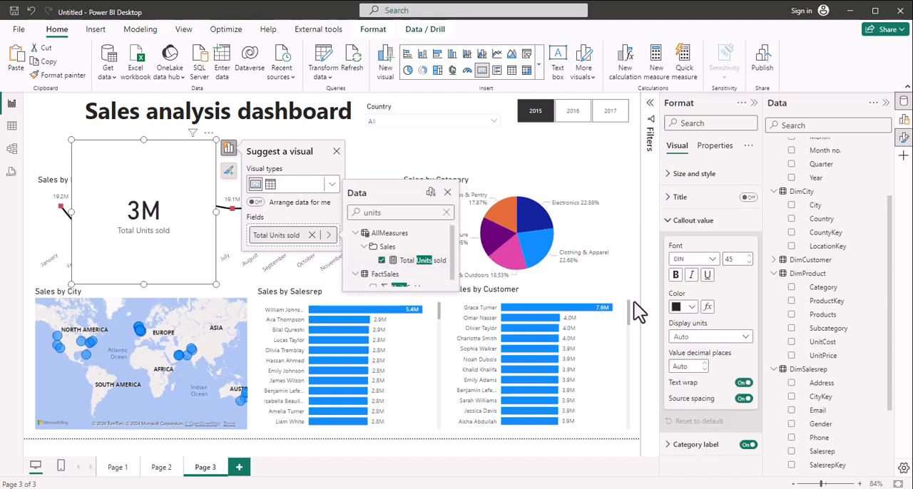
Step: Set the Total Units sold card's callout value font size to 28 and its category label font size to 10
click(734, 259)
key(BackSpace)
key(BackSpace)
text(28)
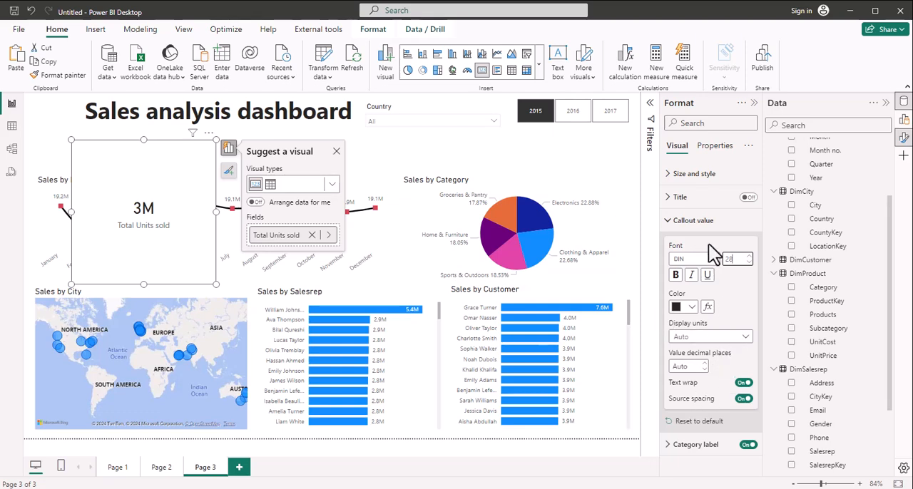
click(671, 222)
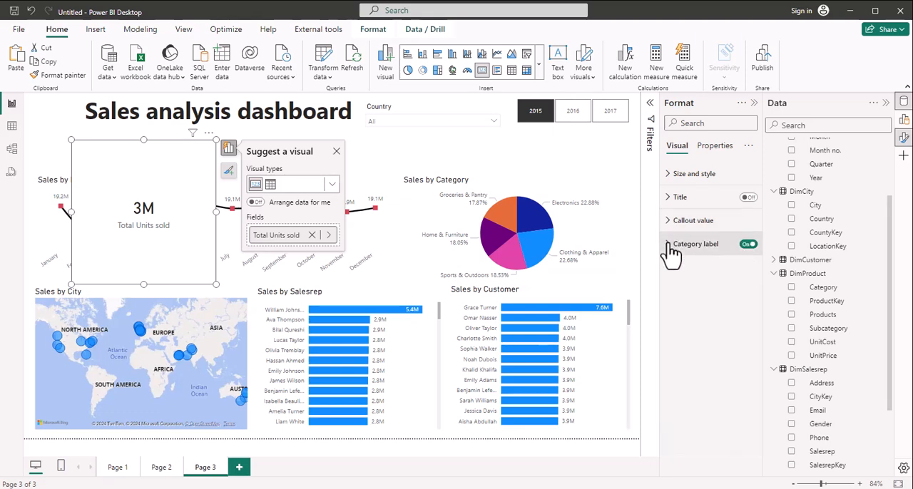
click(671, 245)
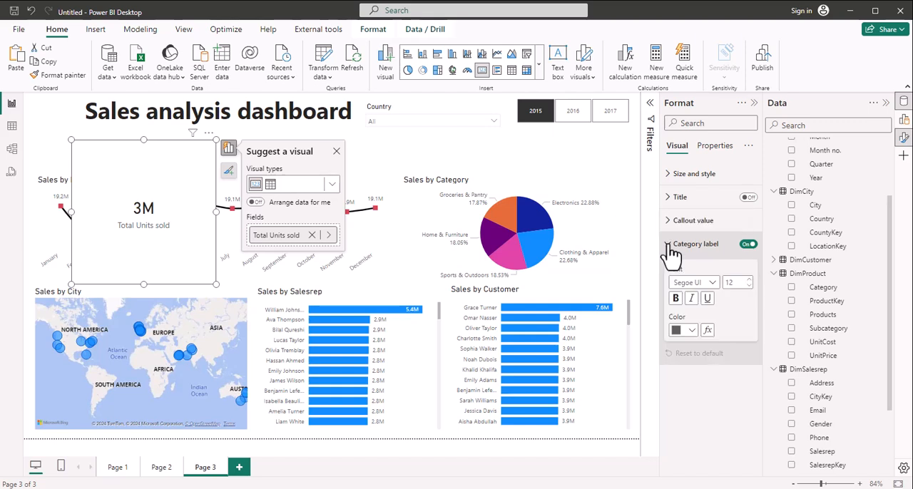
click(748, 286)
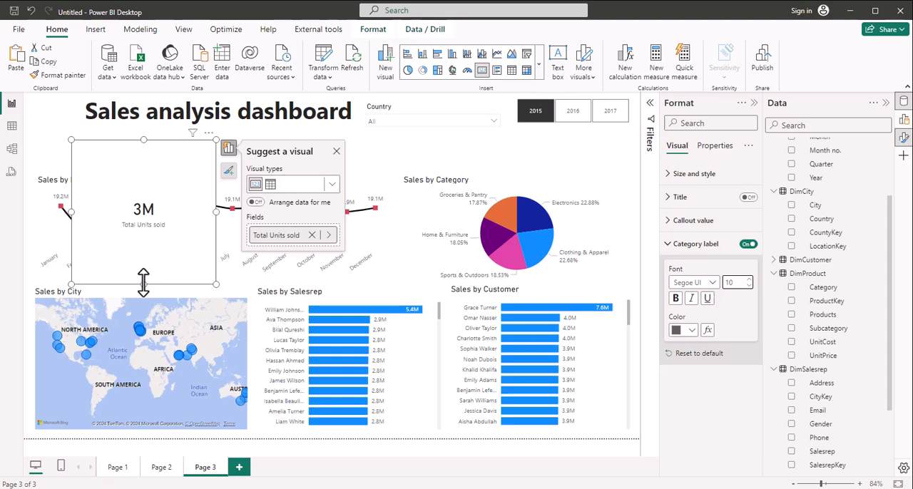
Step: Shrink the Total Units sold card to a compact box and place it under the dashboard title, above the Sales by Month chart
drag(143, 281, 143, 184)
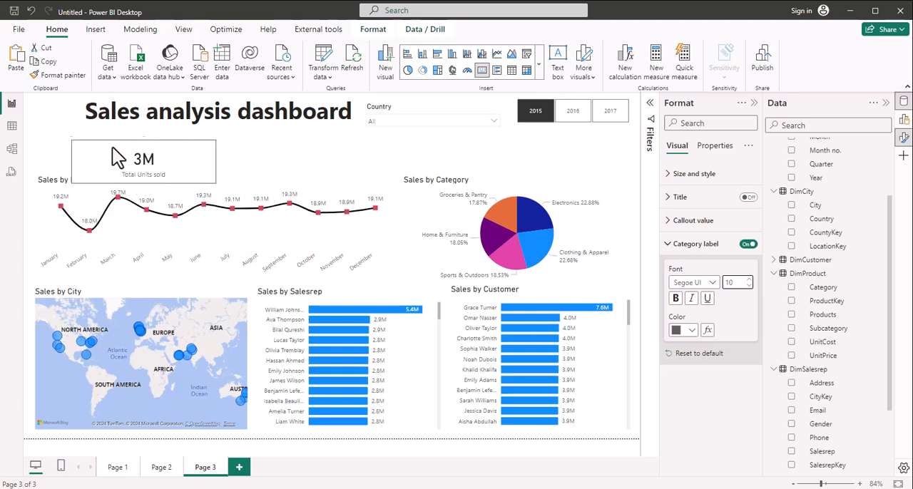
drag(114, 148, 112, 143)
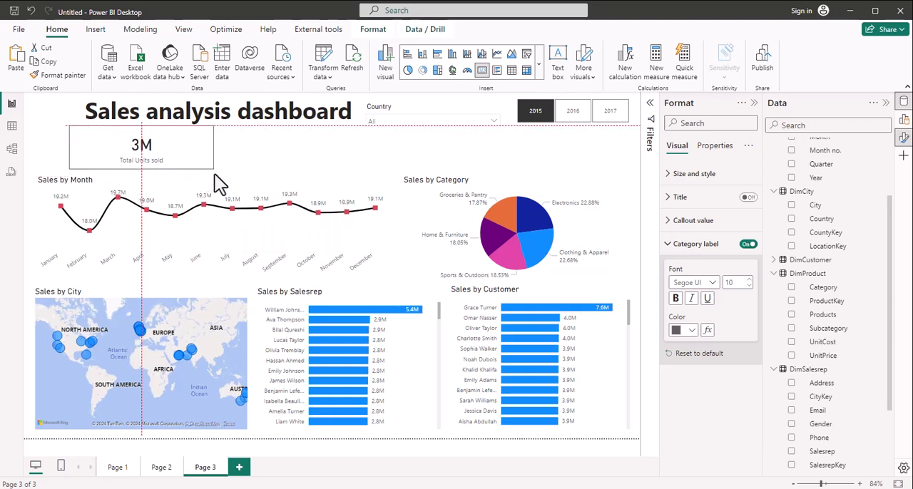
drag(217, 156, 155, 151)
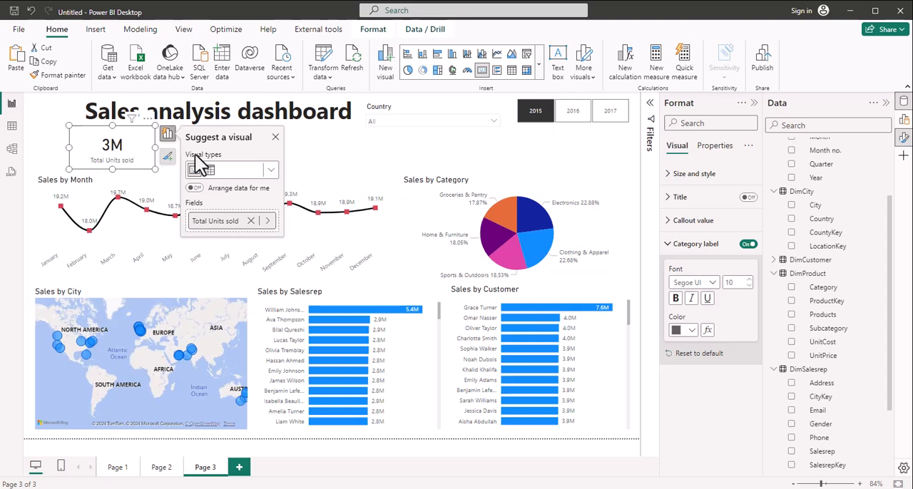
Step: Duplicate the Total Units sold card and place the copy immediately to the right of the original, nudged up to line up with it
drag(113, 151, 230, 135)
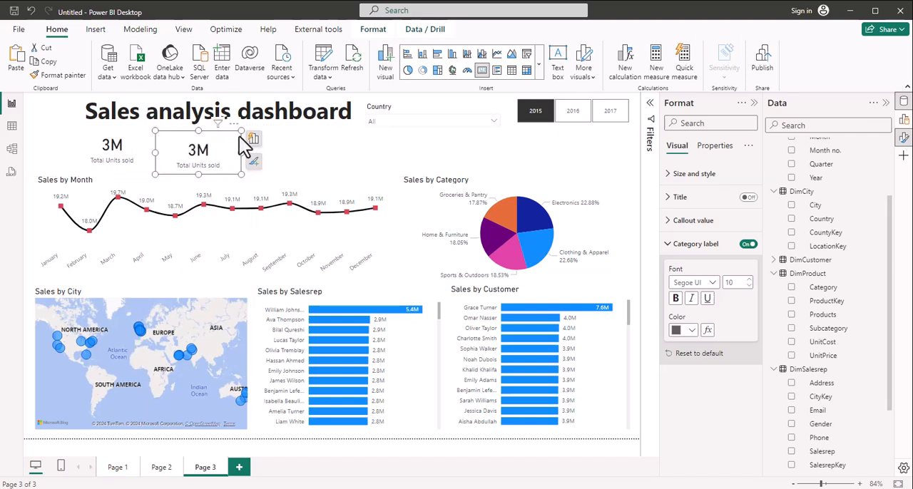
key(Up)
key(Up)
key(Up)
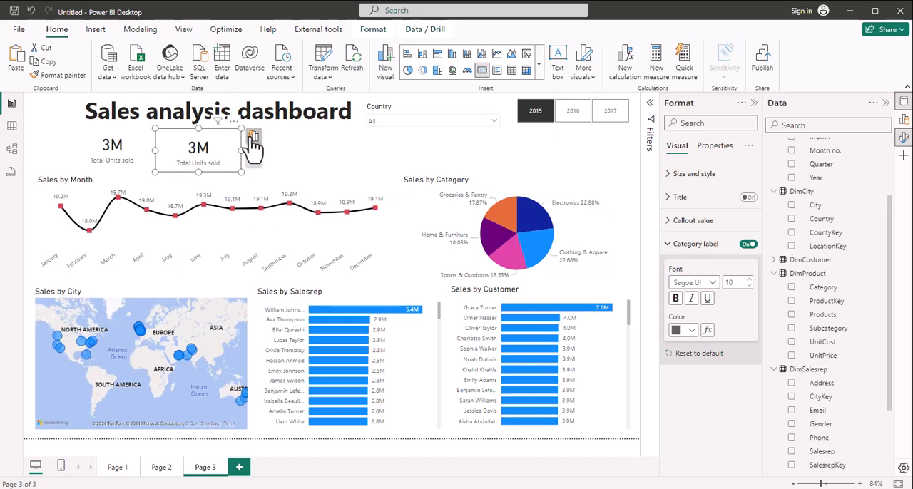
Step: Replace the Total Units sold field in the second card with the Sales measure
click(254, 136)
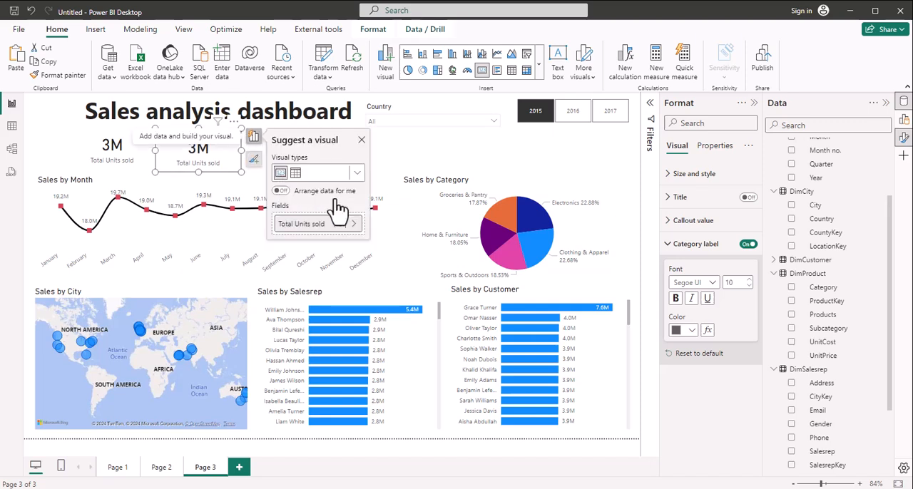
click(335, 224)
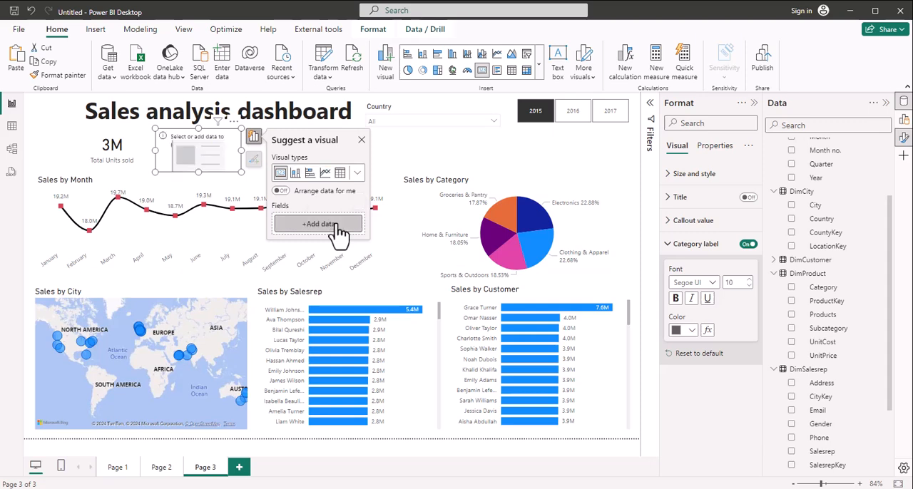
click(320, 225)
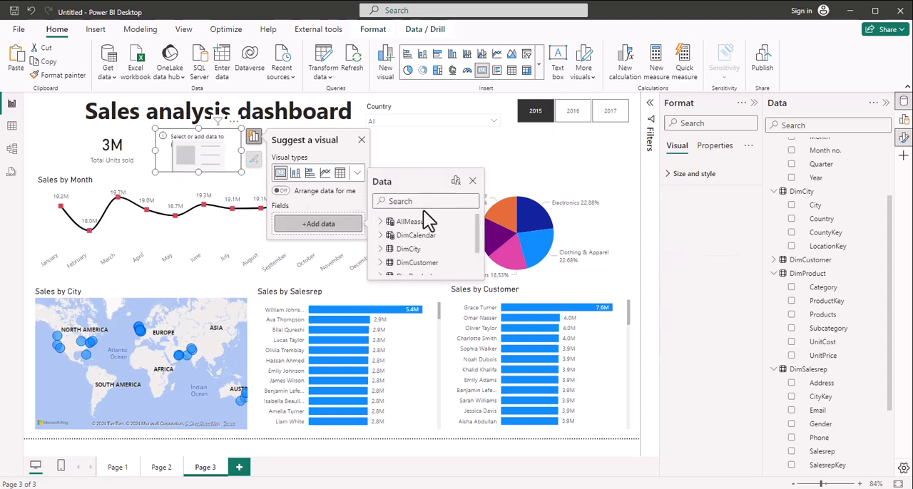
text(sale)
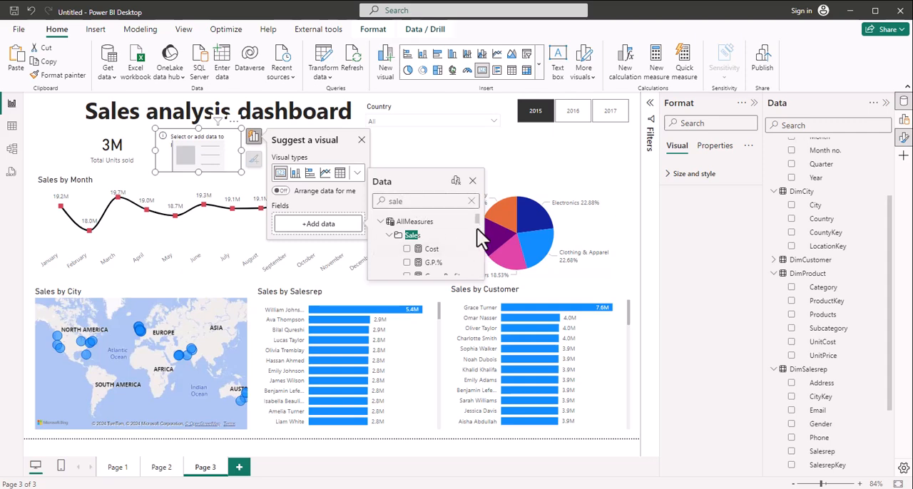
scroll(477, 227, down, 2)
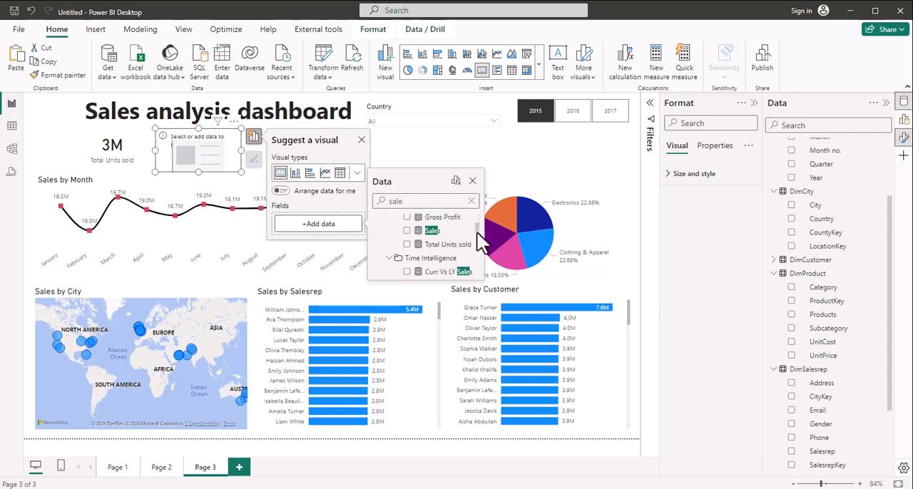
click(408, 231)
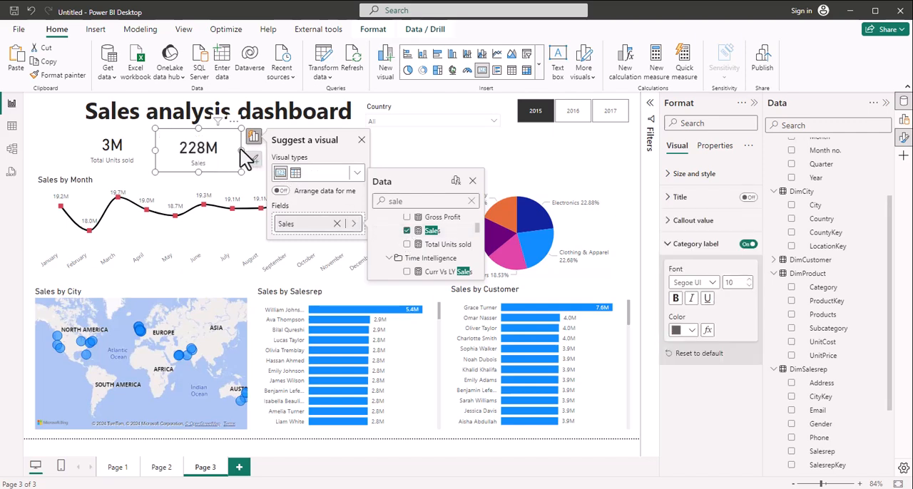
Step: Paste another copy of the Total Units sold card and place it to the right of the Sales card
click(146, 153)
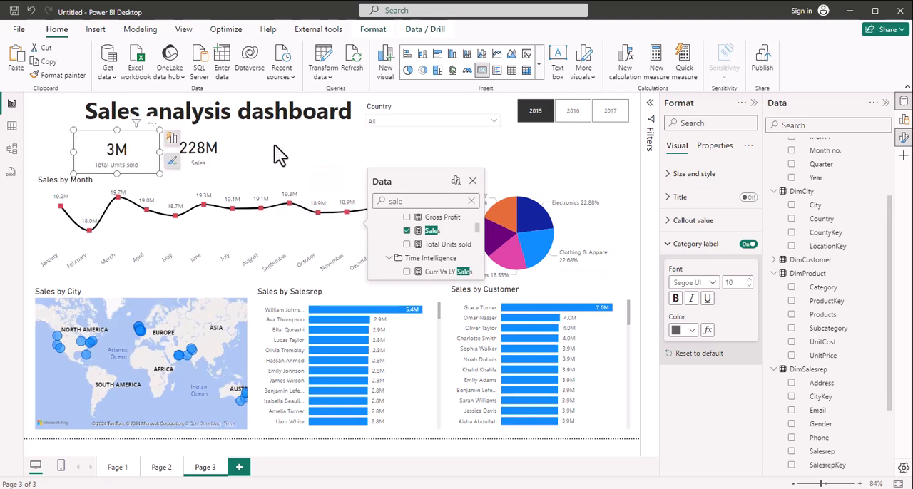
click(134, 150)
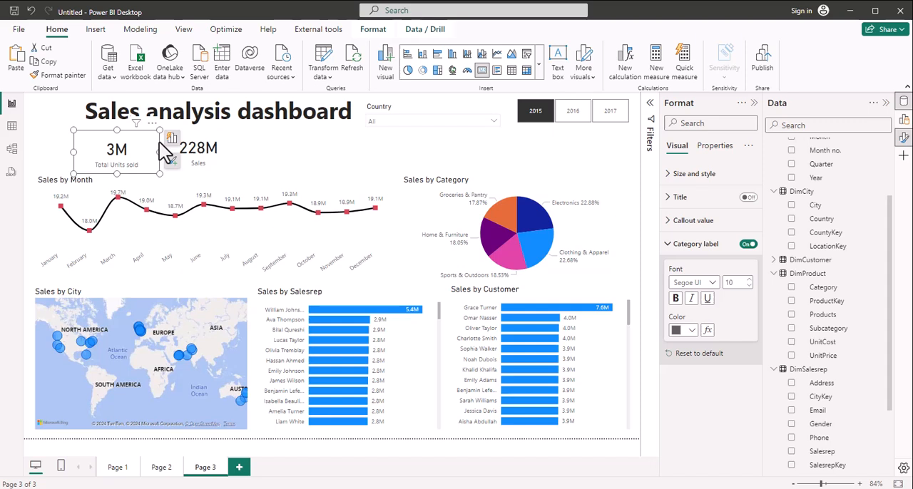
key(ctrl+v)
drag(266, 138, 321, 140)
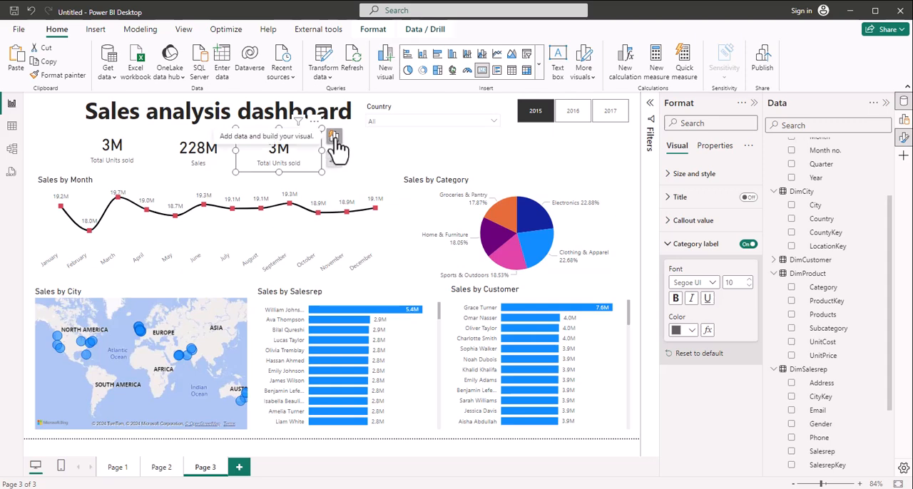
Step: Replace the Total Units sold field in the third card with the Cost measure
click(334, 137)
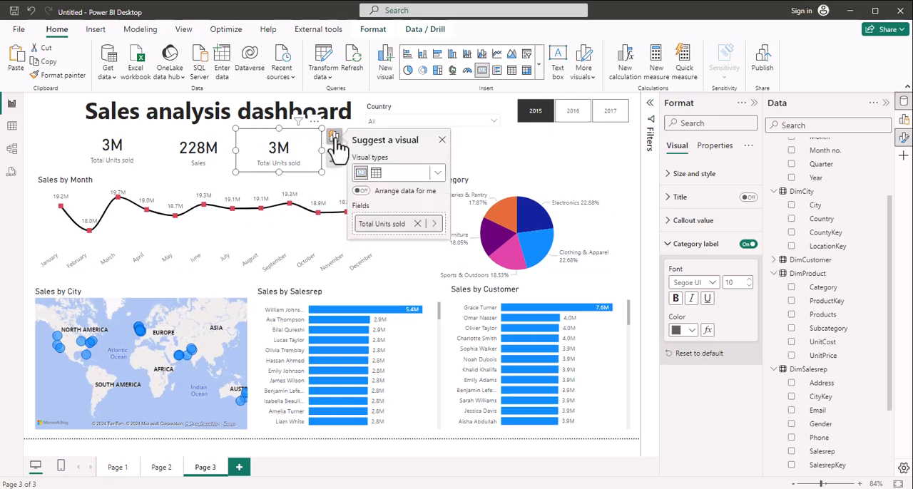
click(417, 224)
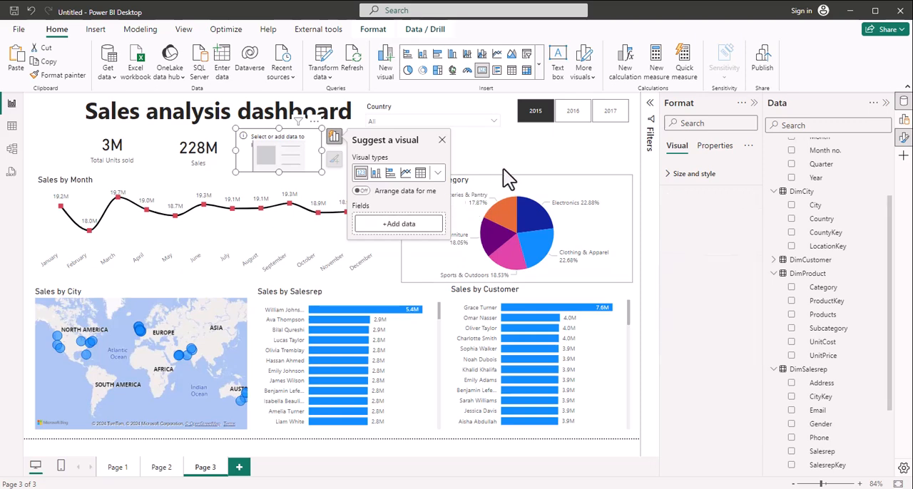
click(418, 227)
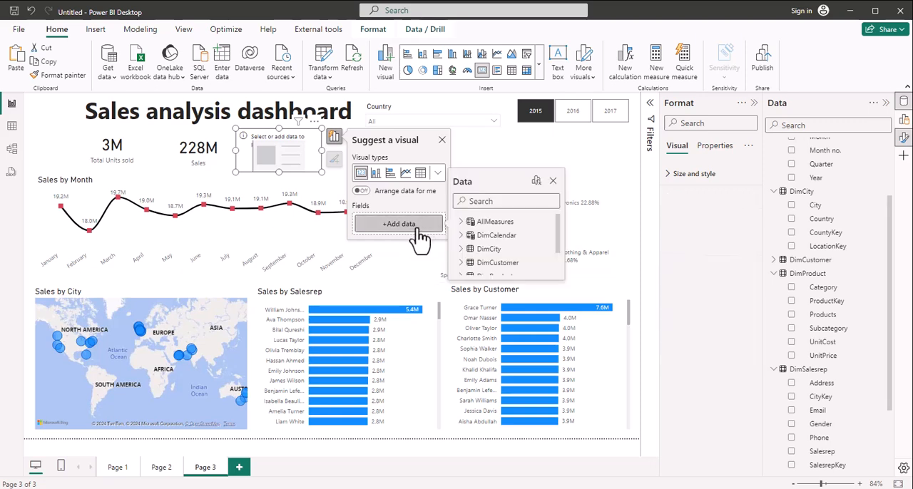
text(cost)
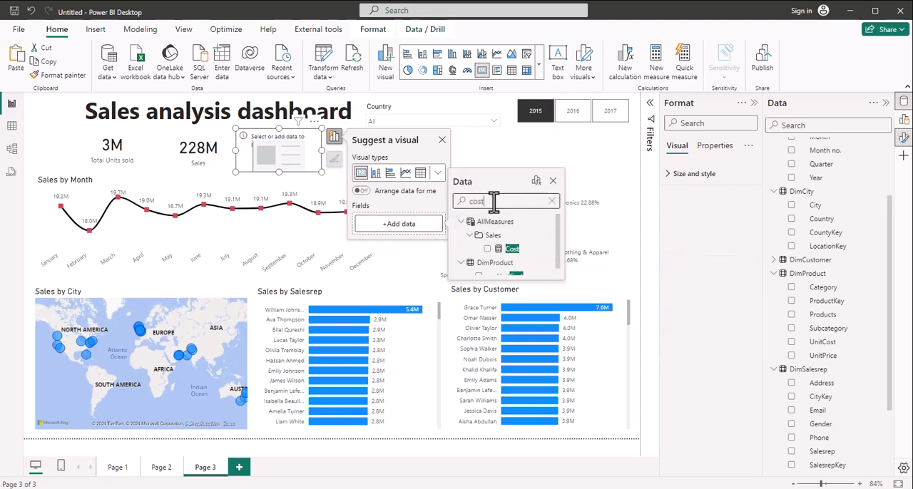
click(487, 248)
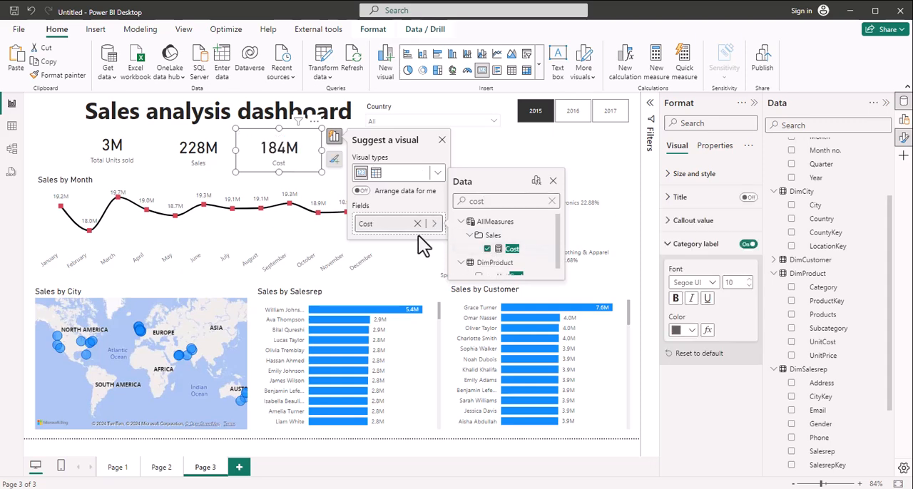
click(441, 140)
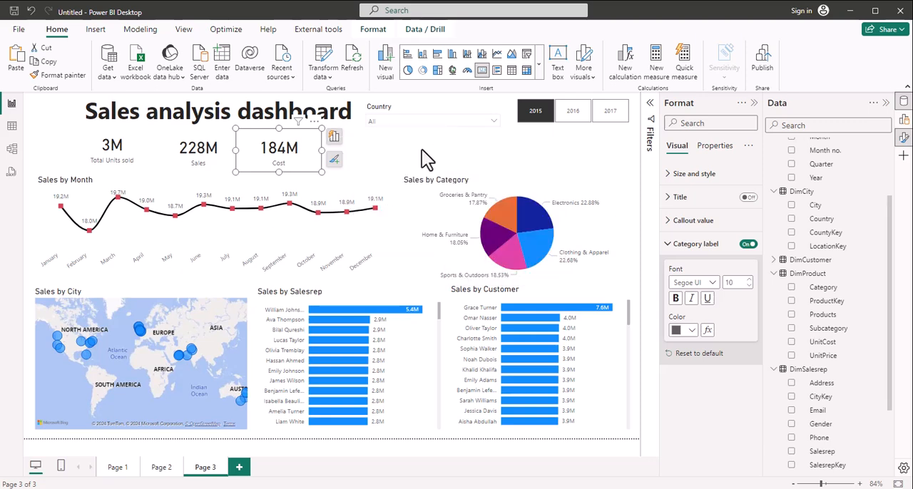
Step: Add a fourth copy of the Total Units sold card and place it to the right of the Cost card
click(422, 159)
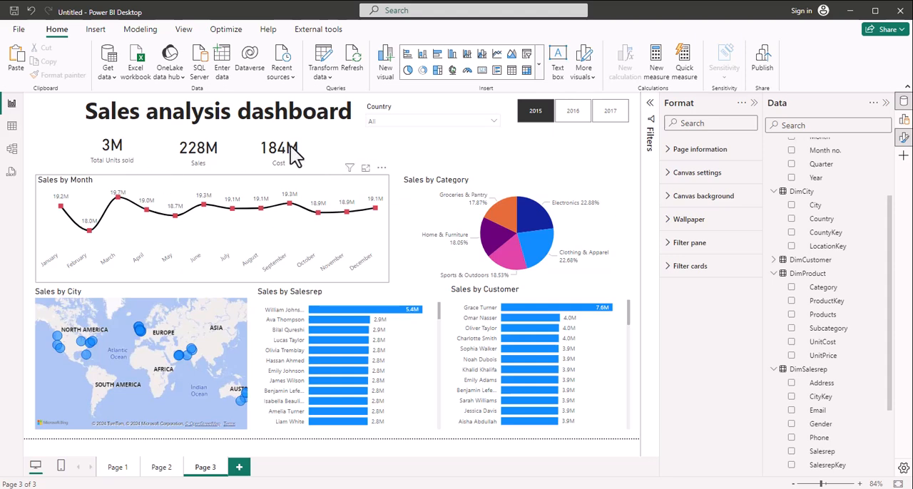
click(150, 149)
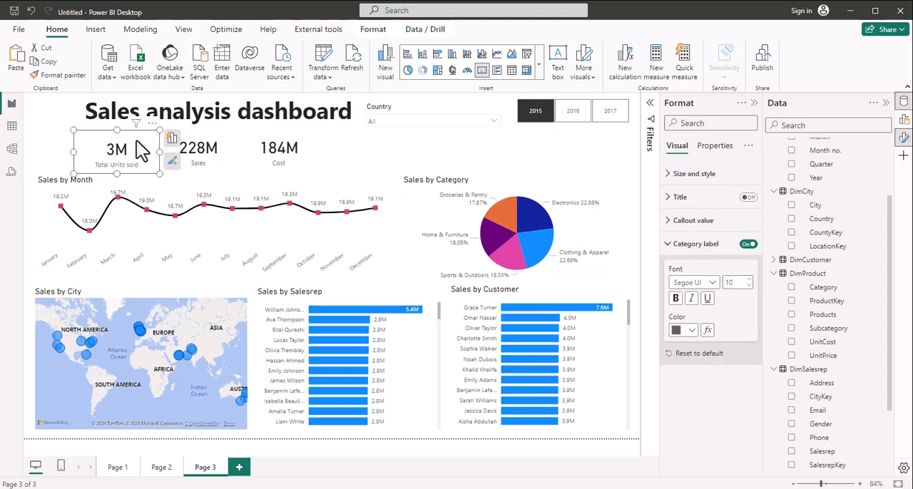
drag(143, 149, 387, 145)
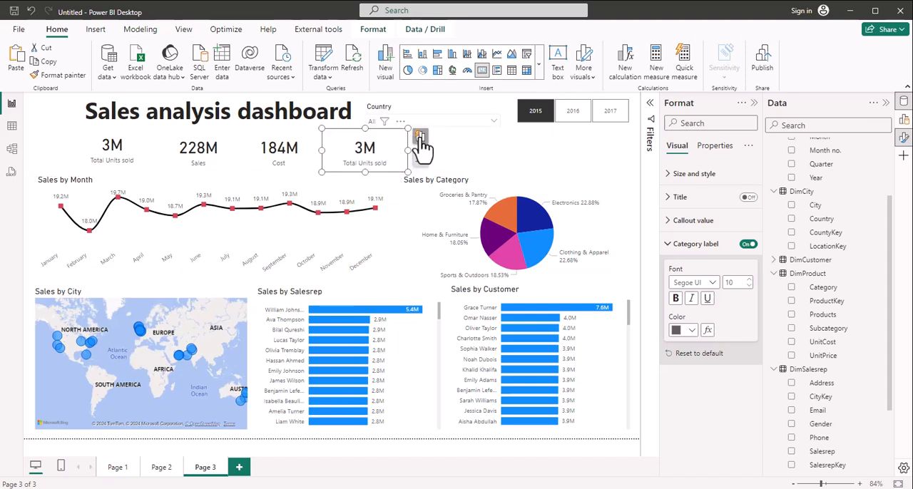
Step: Replace the Total Units sold field in the fourth card with the Gross Profit measure
click(420, 138)
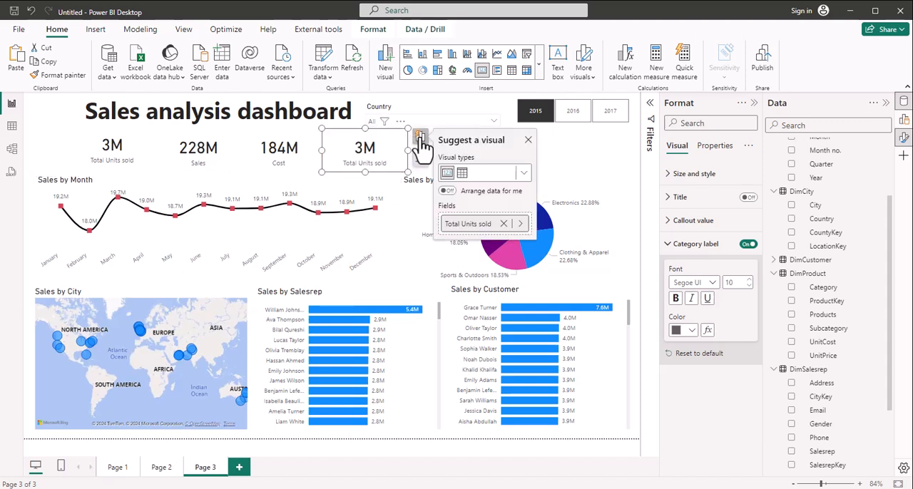
click(504, 224)
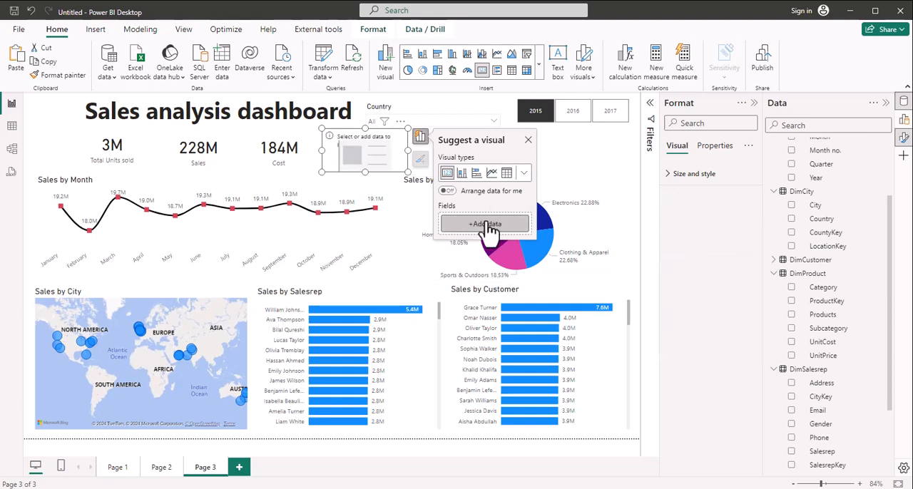
click(487, 225)
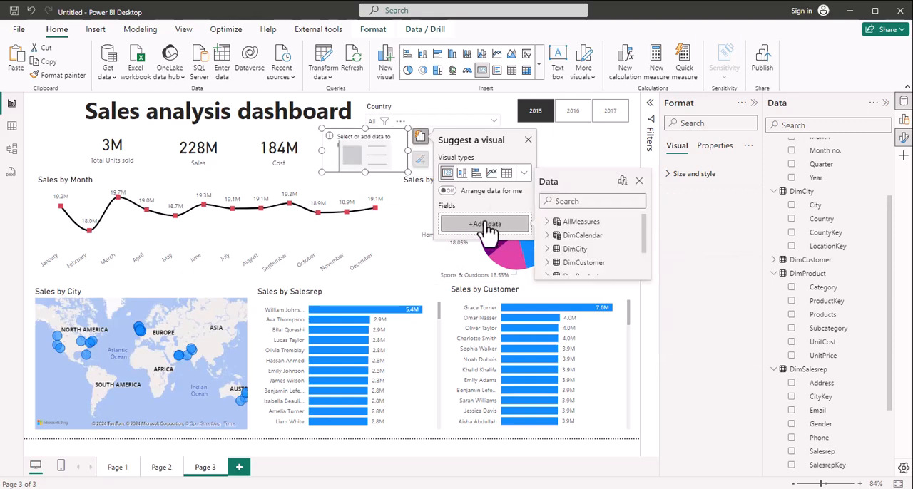
click(586, 201)
text(gross)
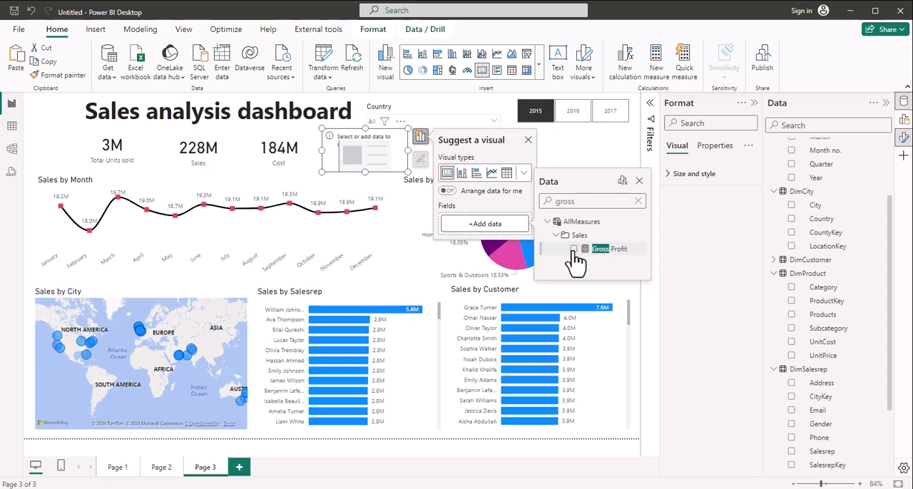
click(573, 249)
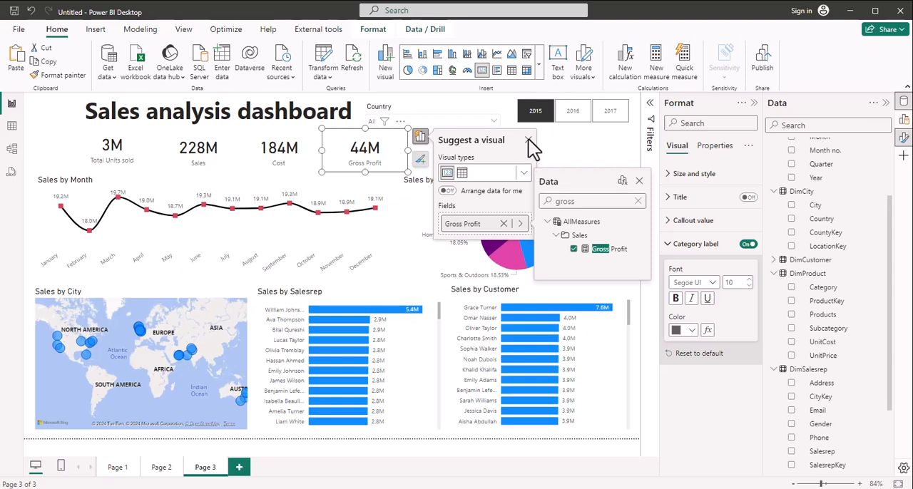
Step: Paste another copy of the Total Units sold card and place it to the right of the Gross Profit card
click(564, 151)
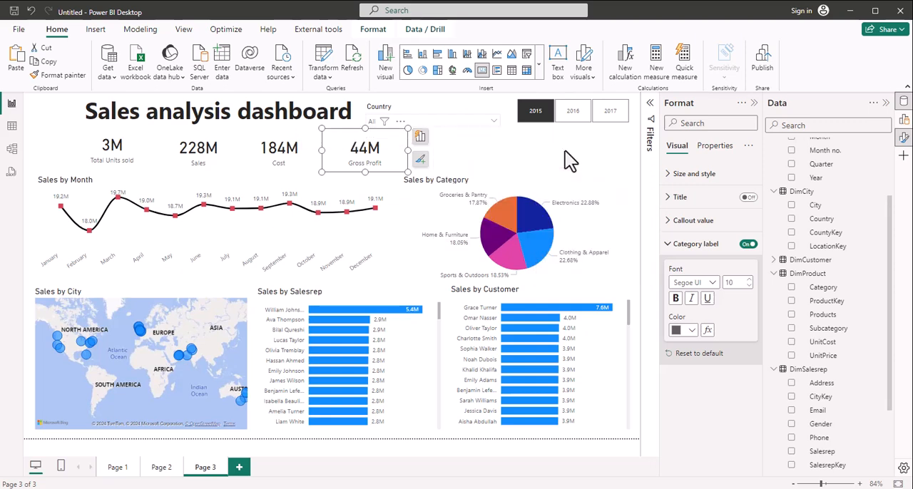
key(ctrl+z)
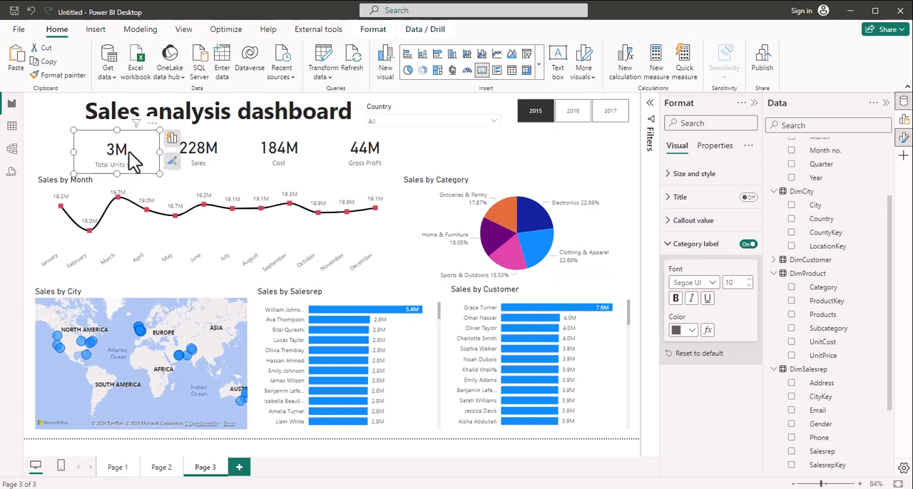
drag(133, 161, 465, 144)
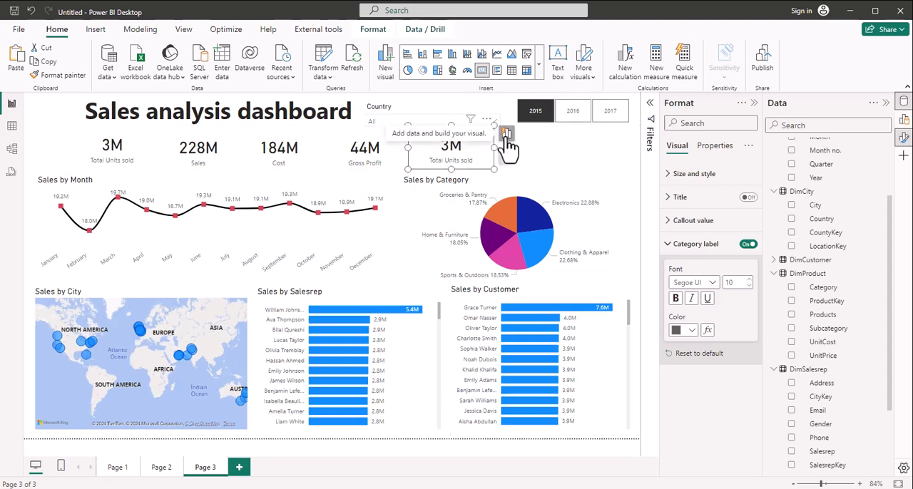
Step: Replace the Total Units sold field in the fifth card with the G.P.% measure
click(505, 134)
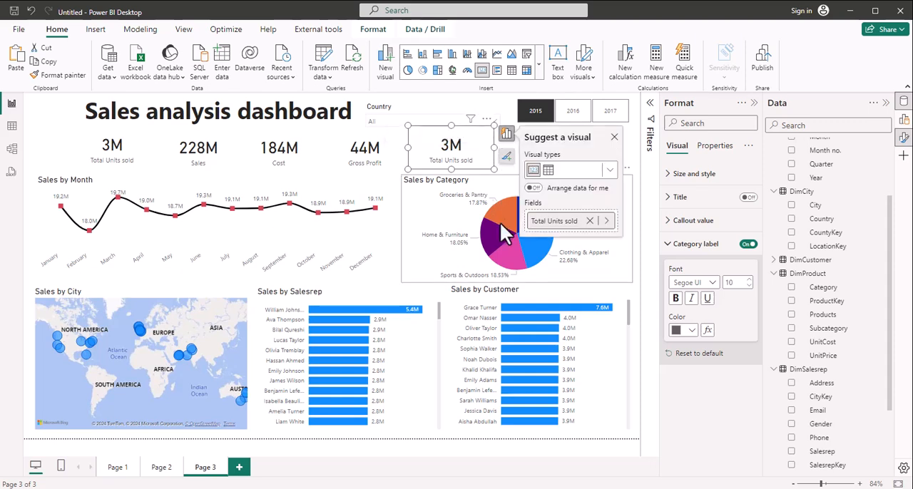
click(590, 221)
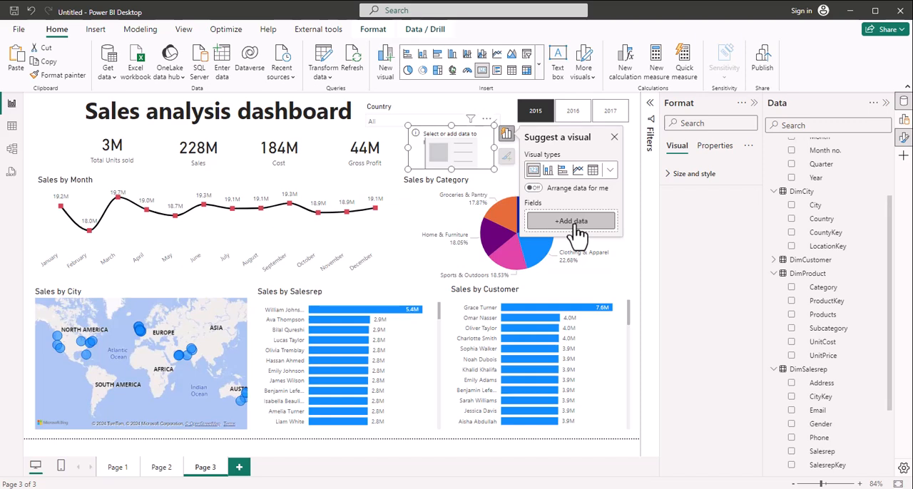
click(575, 222)
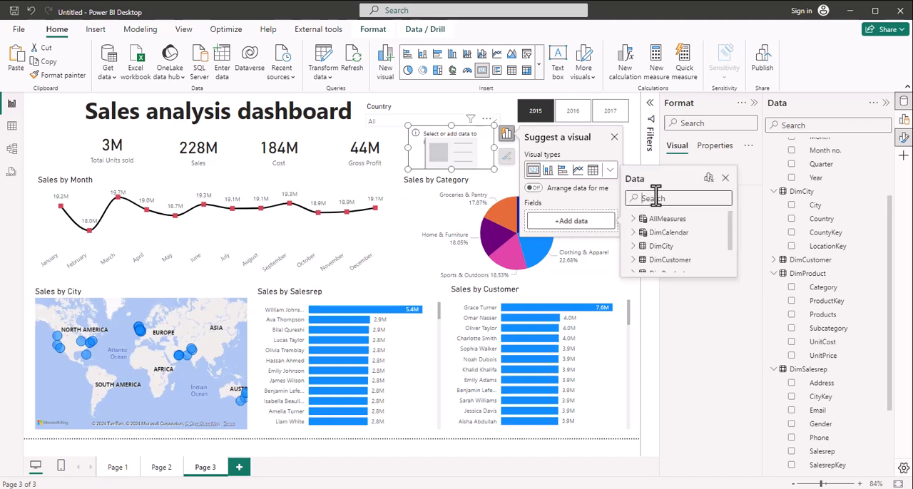
text(g.p)
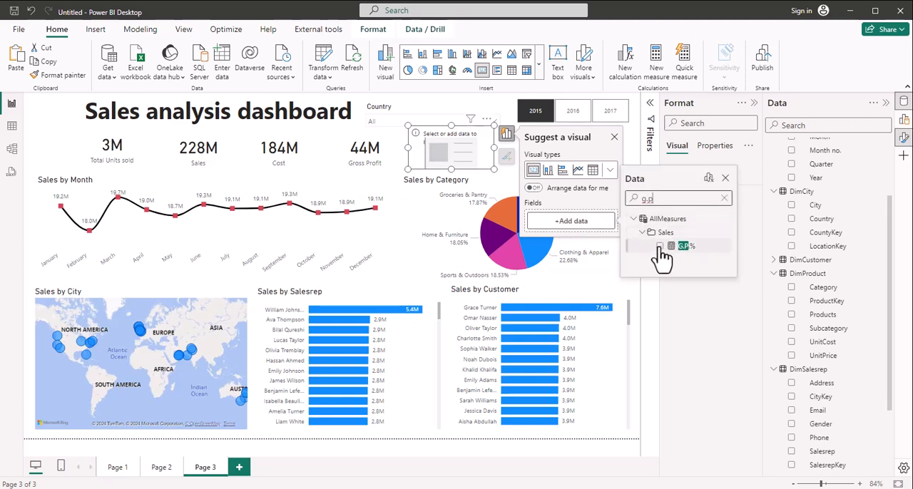
click(660, 247)
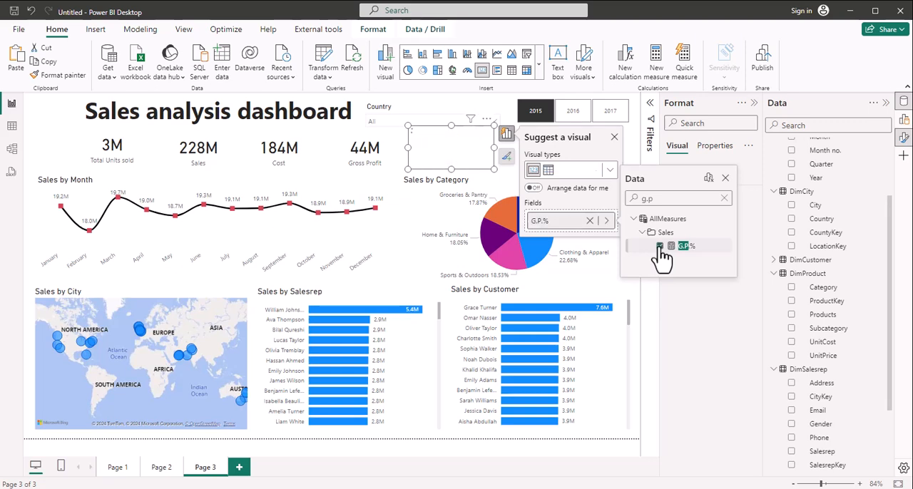
click(614, 138)
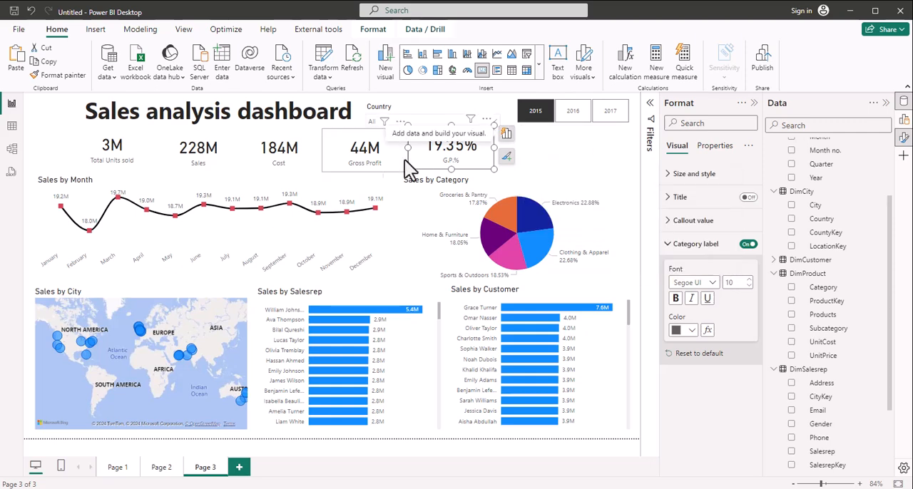
Step: Select all five KPI cards and distribute them horizontally
click(117, 161)
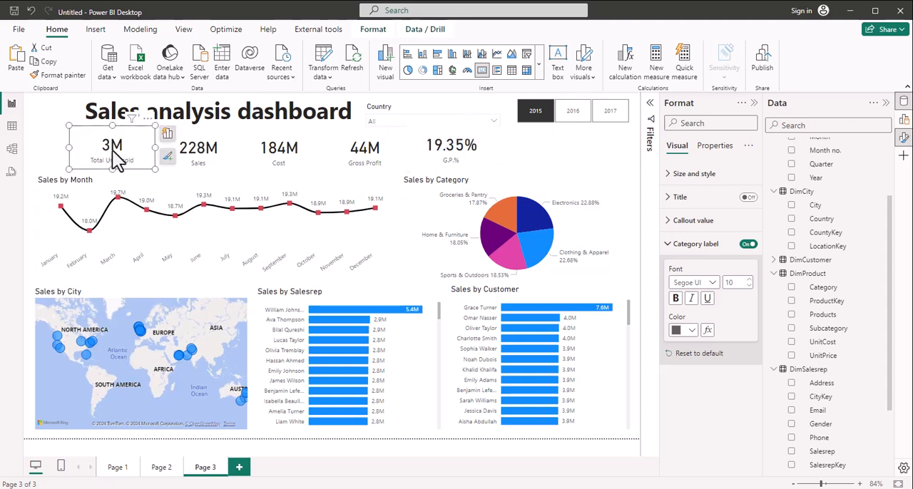
ctrl+click(264, 158)
ctrl+click(432, 144)
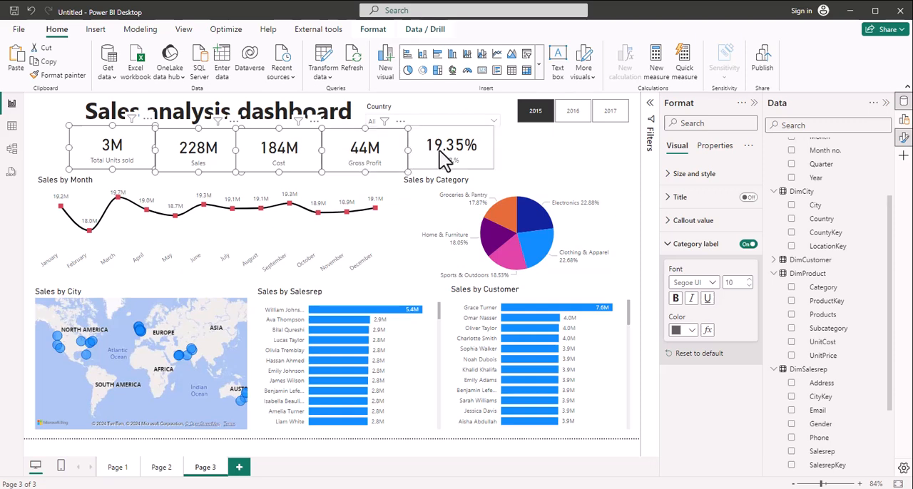
click(373, 30)
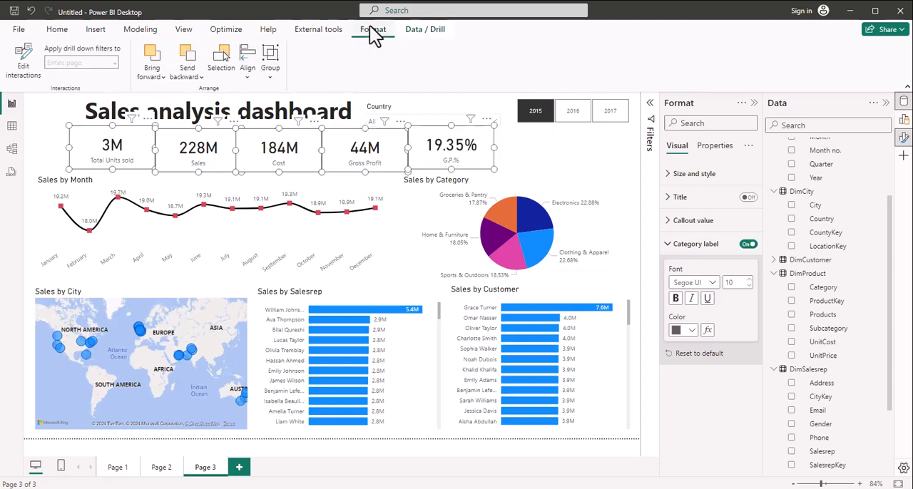
click(248, 77)
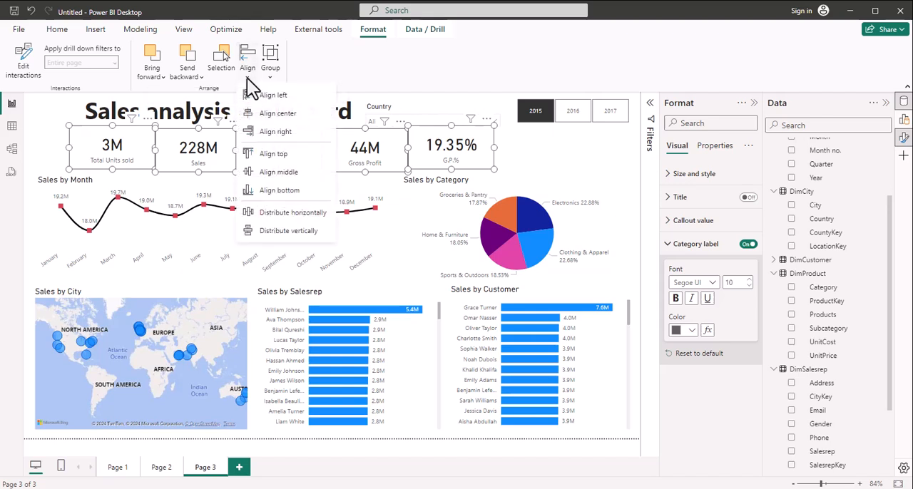
click(268, 214)
Step: Align the five selected KPI cards to their bottom edges and clear the selection
click(247, 78)
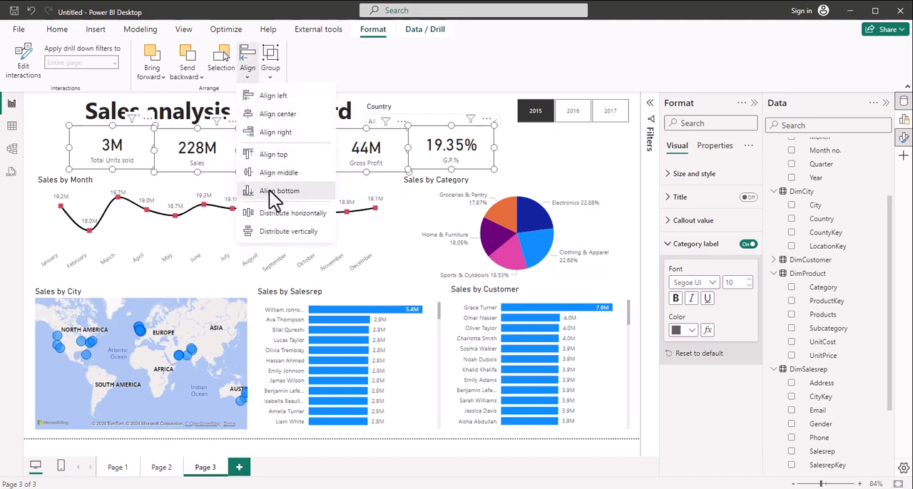
click(271, 192)
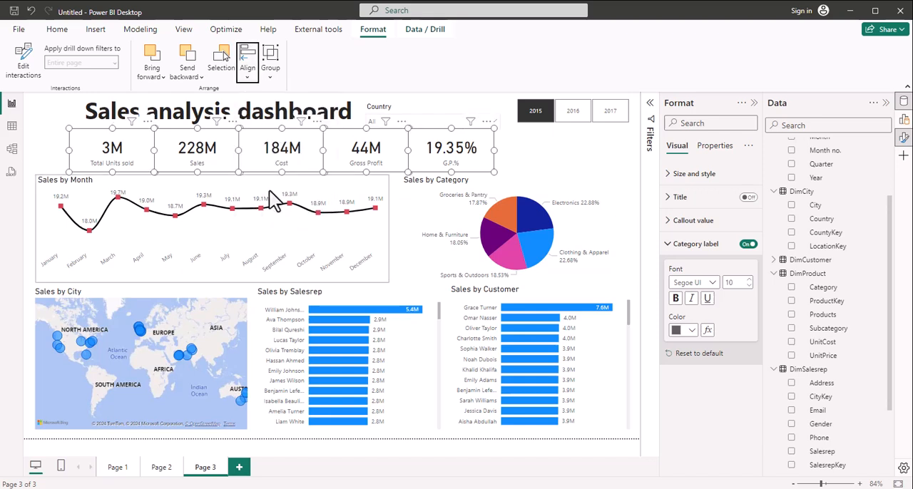
click(531, 141)
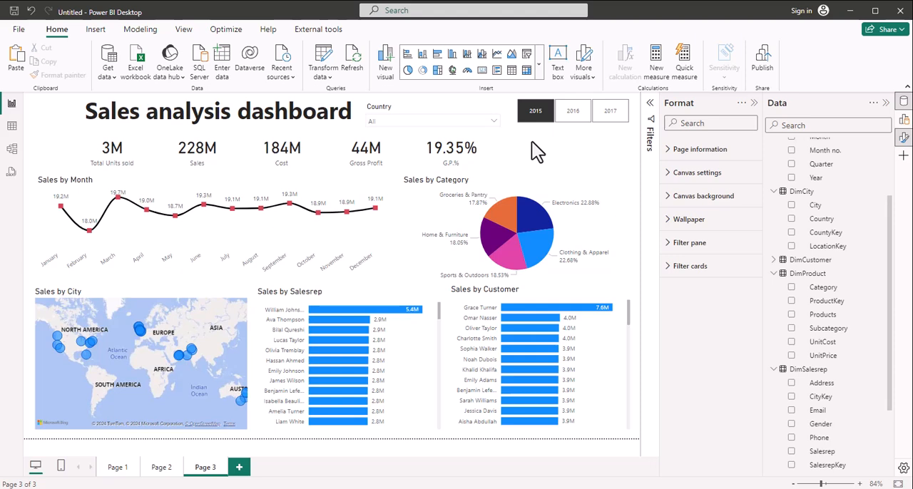
Step: Test the year slicer by filtering the dashboard to 2016 and switching back to 2015
click(573, 118)
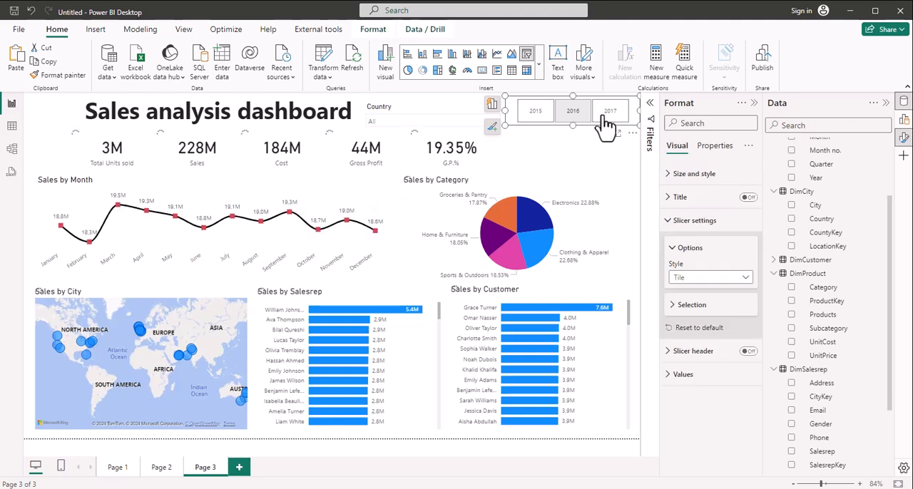
click(535, 115)
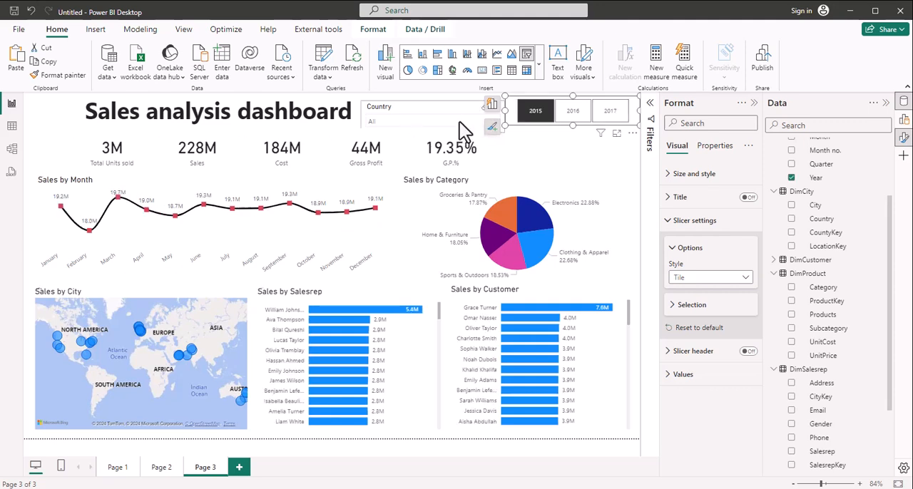
Step: Filter the dashboard by country with the Country slicer, trying UAE first and settling on Pakistan
click(472, 123)
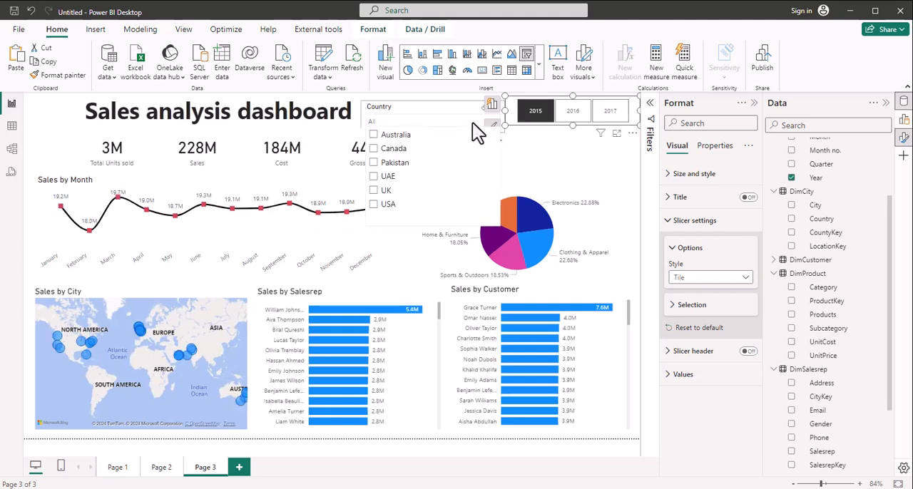
click(374, 178)
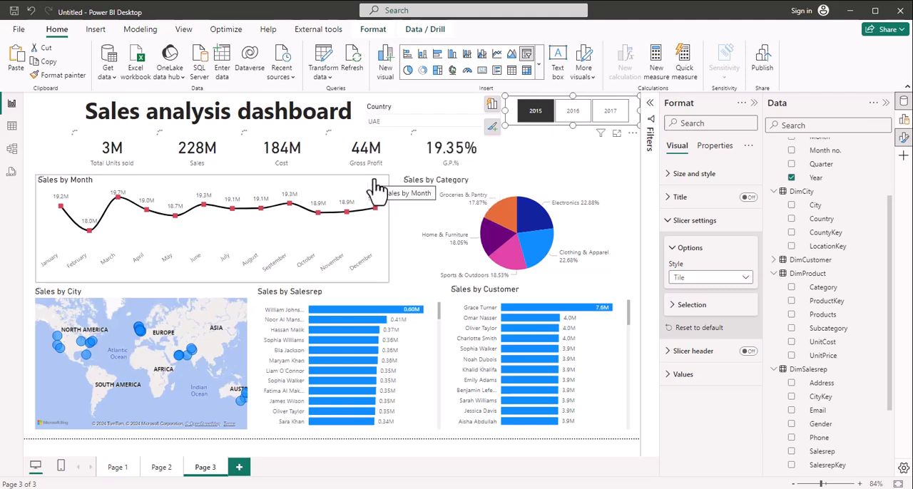
click(450, 123)
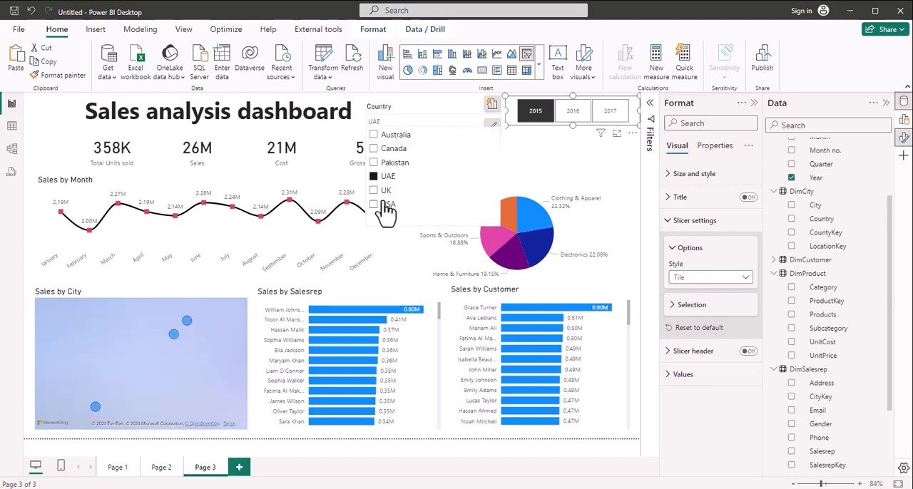
click(374, 163)
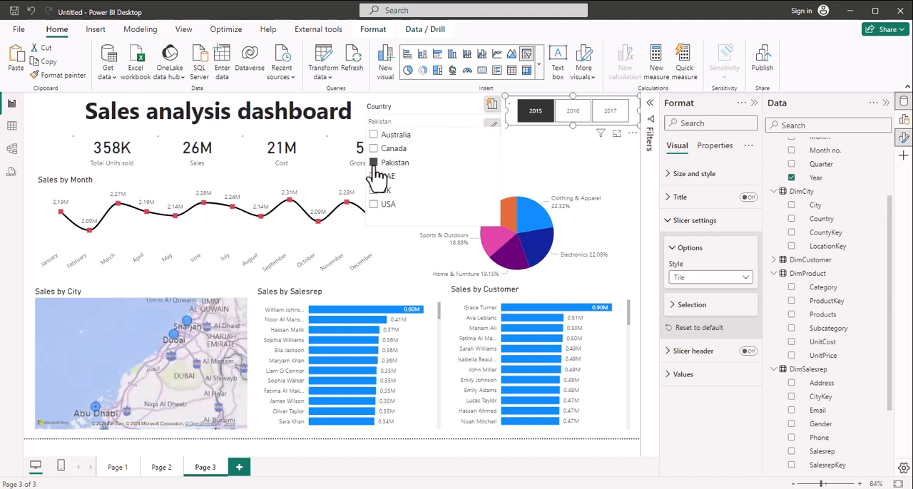
click(437, 107)
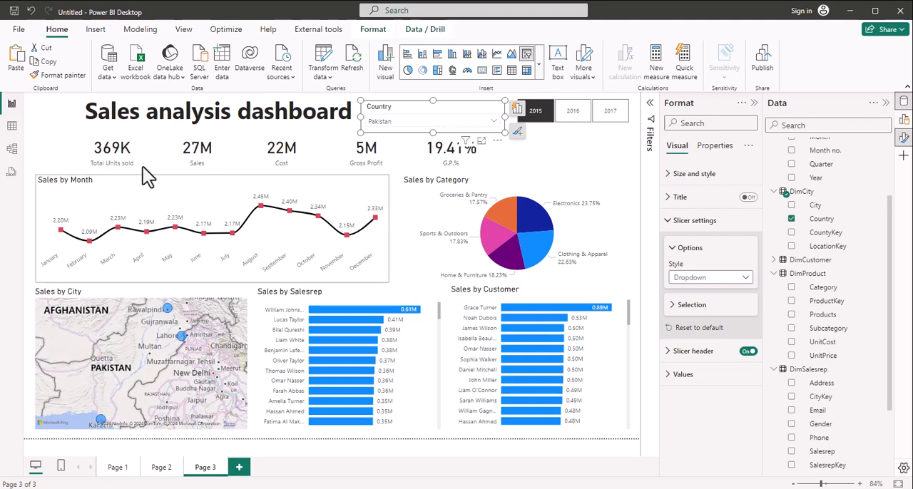
click(57, 125)
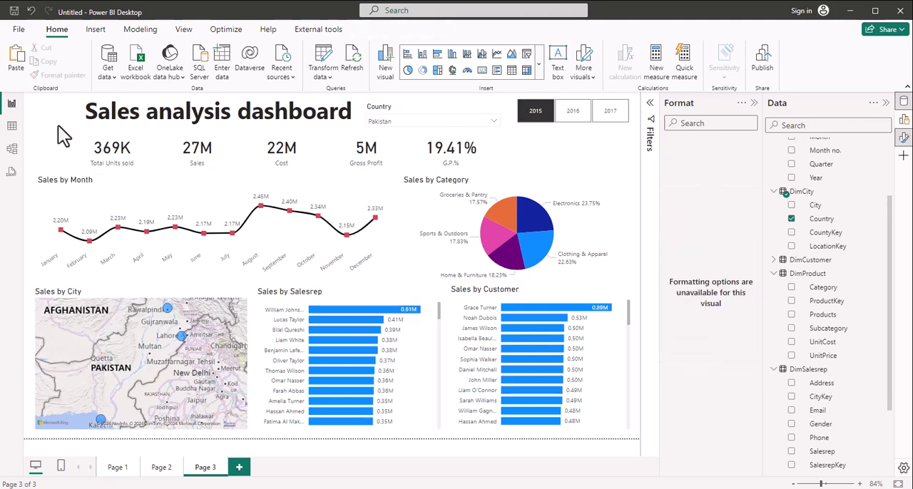
Step: Try the City park and Innovate themes on the report
click(184, 32)
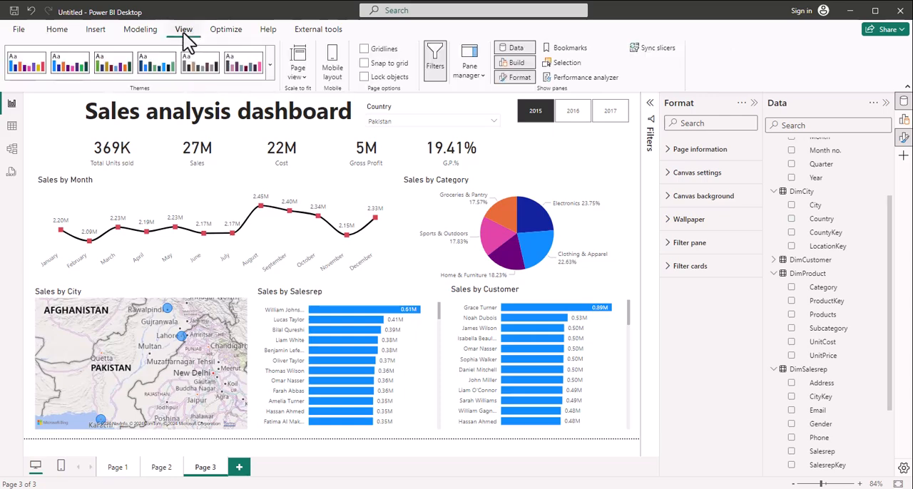
click(272, 72)
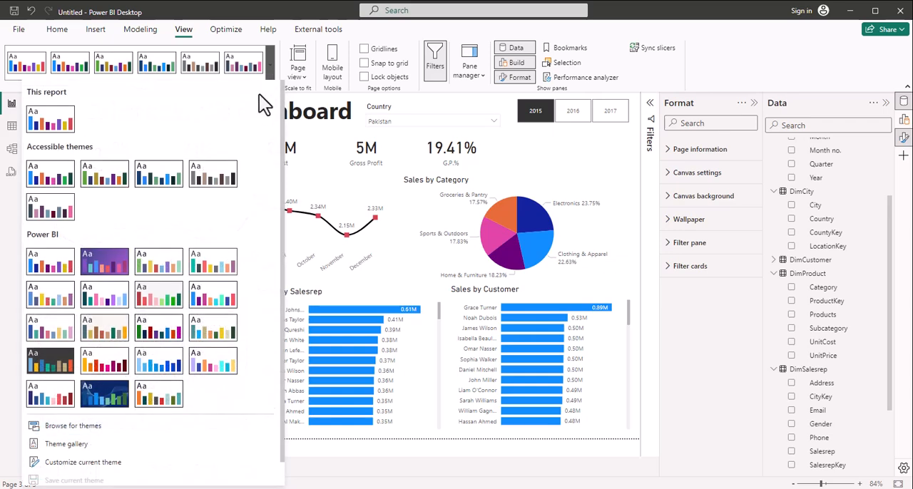
click(166, 264)
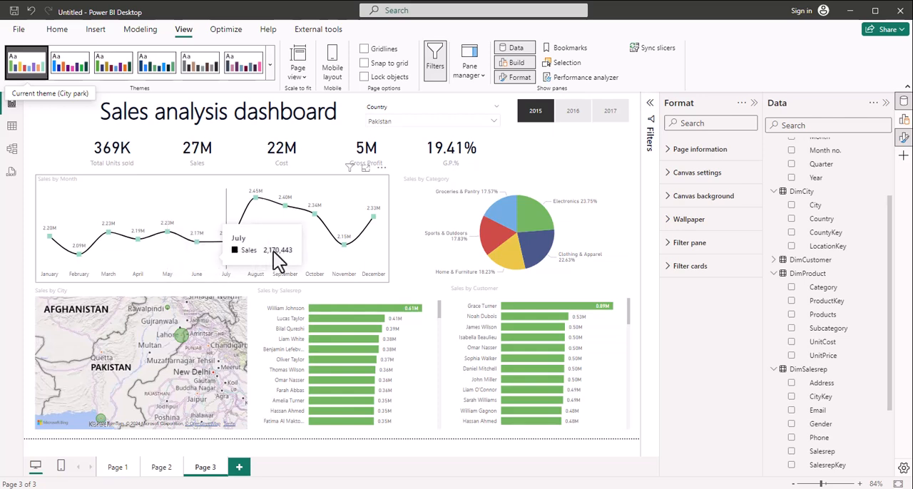
click(269, 75)
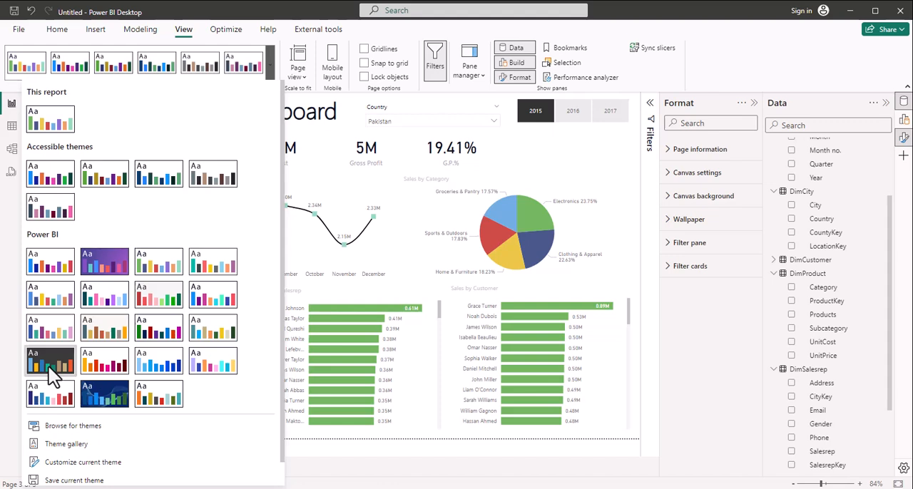
key(Escape)
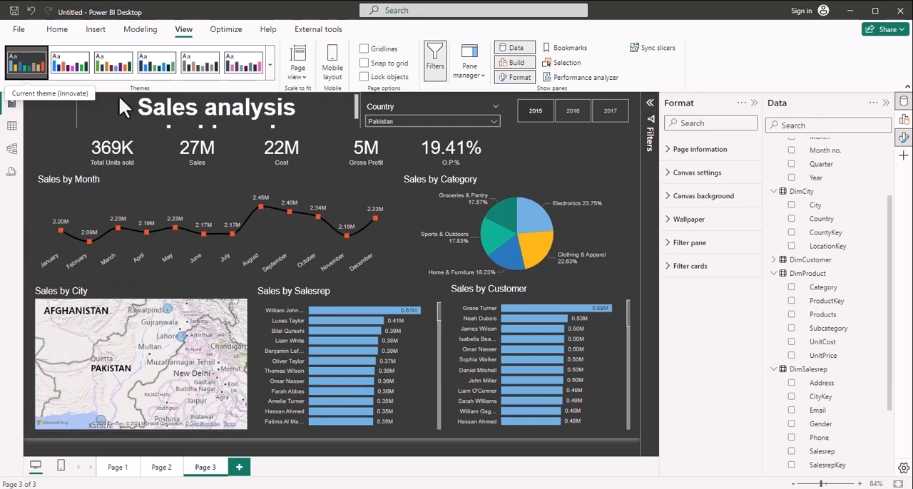
Step: Apply the Frontier theme to the report
click(271, 65)
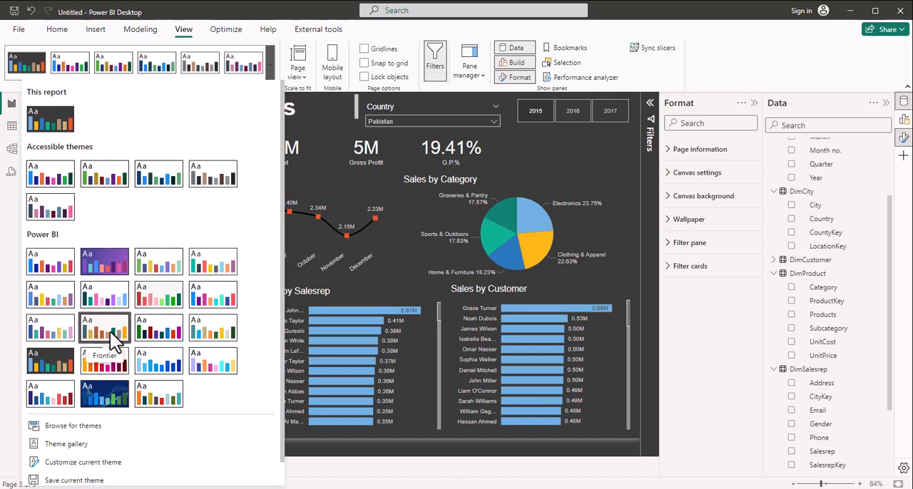
key(Escape)
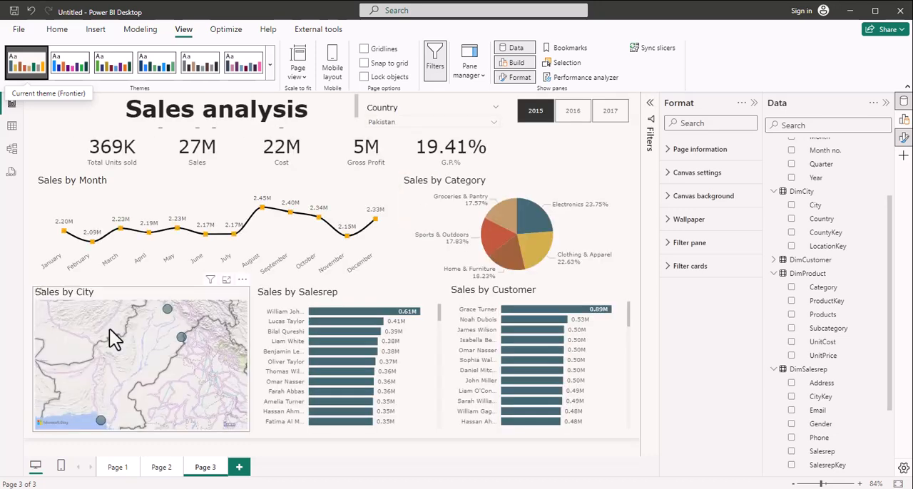
Step: Set the font size of the whole Sales analysis dashboard title to 28 and leave the text box
click(99, 116)
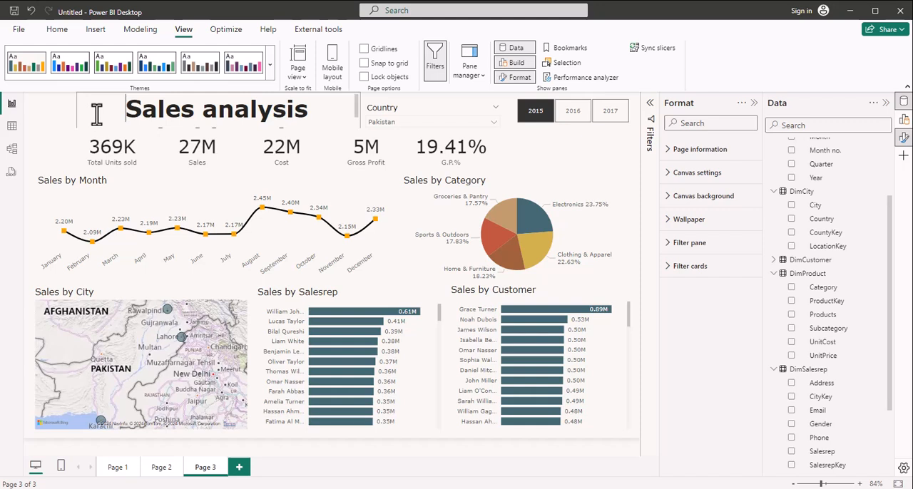
click(96, 113)
key(ctrl+a)
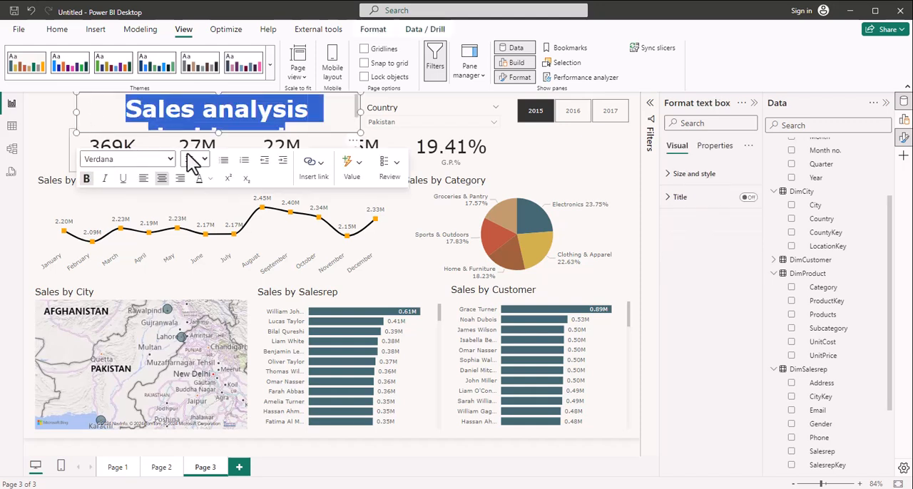
click(204, 160)
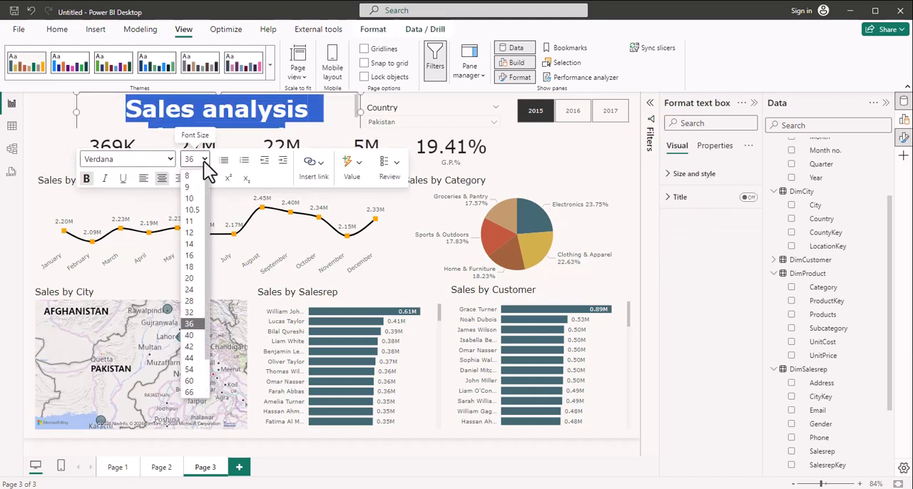
click(189, 301)
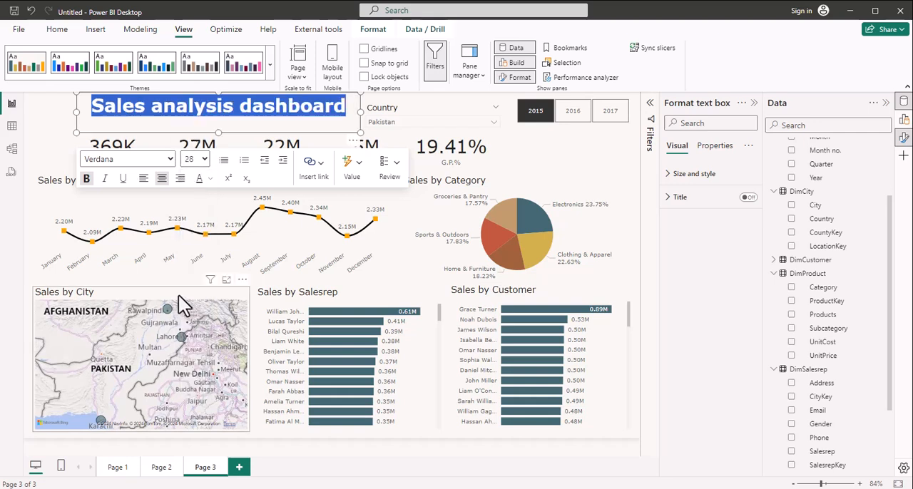
click(61, 124)
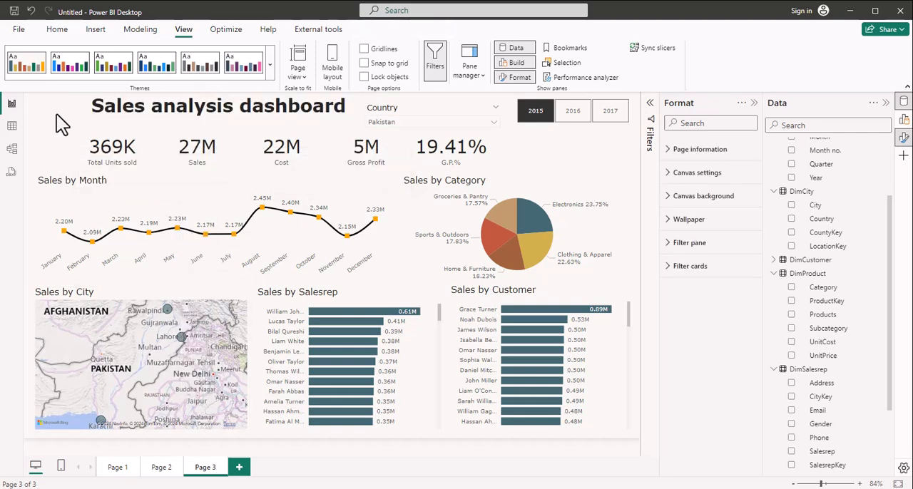